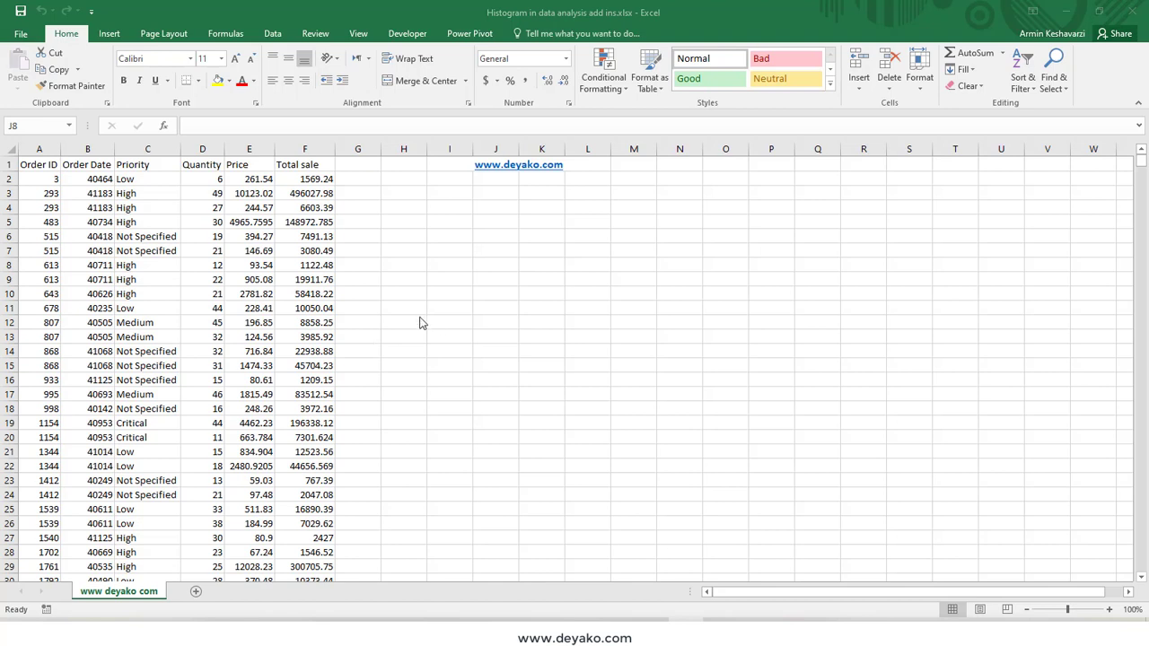
# Check the Data tab for the Data Analysis tools.
pyautogui.click(269, 33)
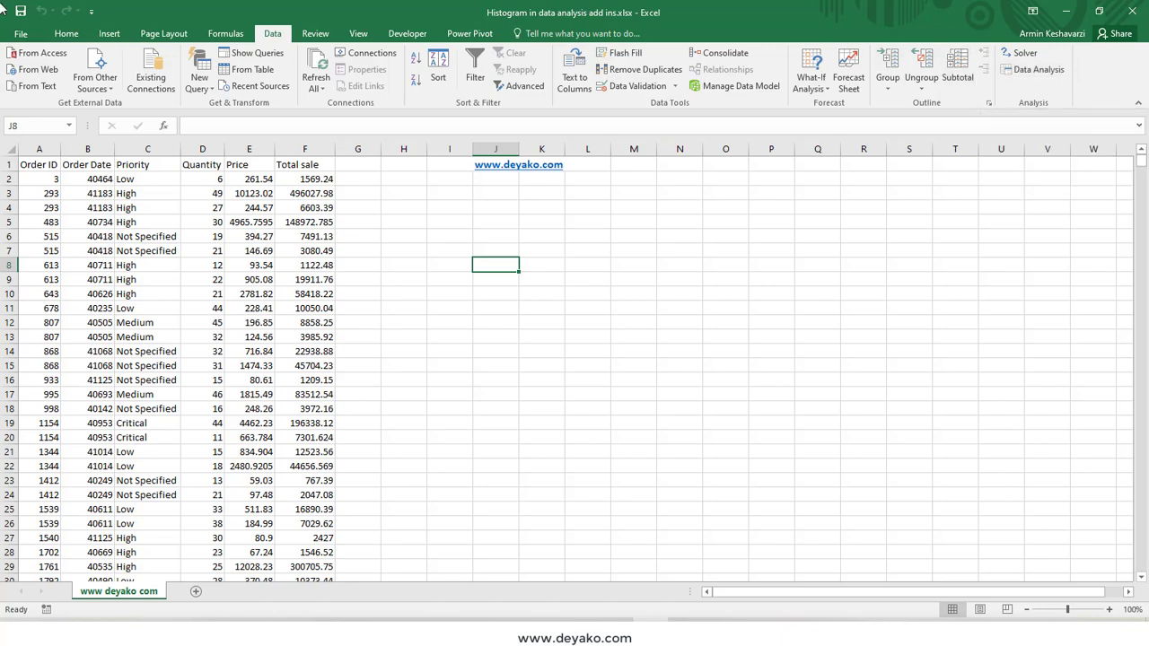
# Confirm Analysis ToolPak is ticked in the Excel Add-ins list, then close it.
pyautogui.click(30, 40)
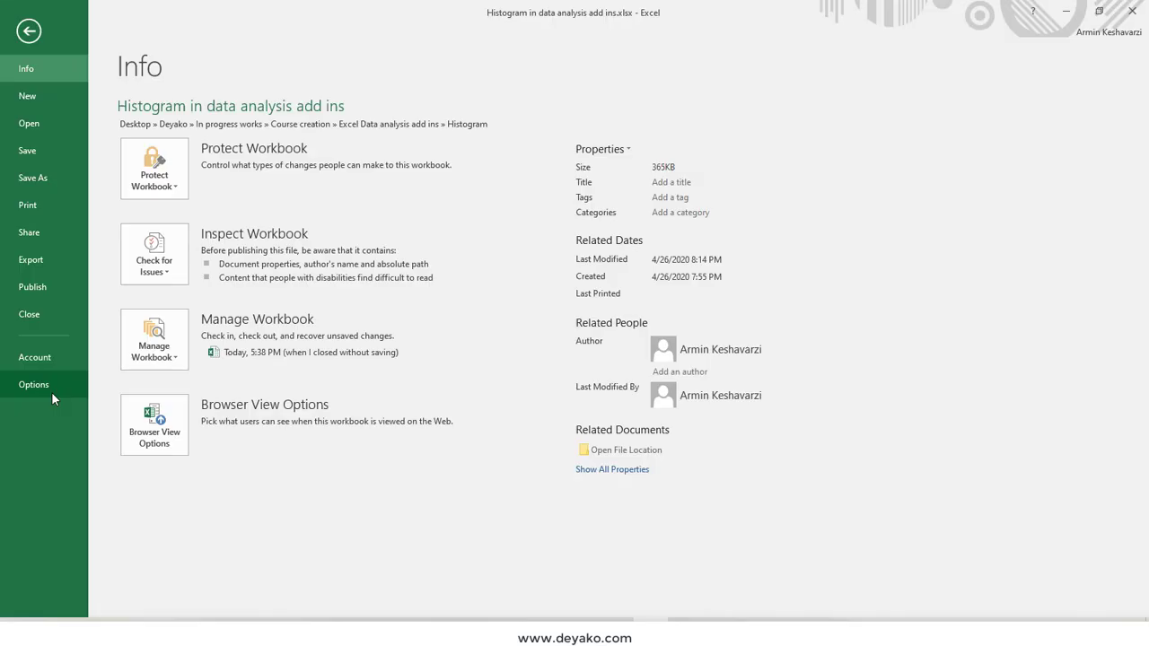
pyautogui.click(50, 391)
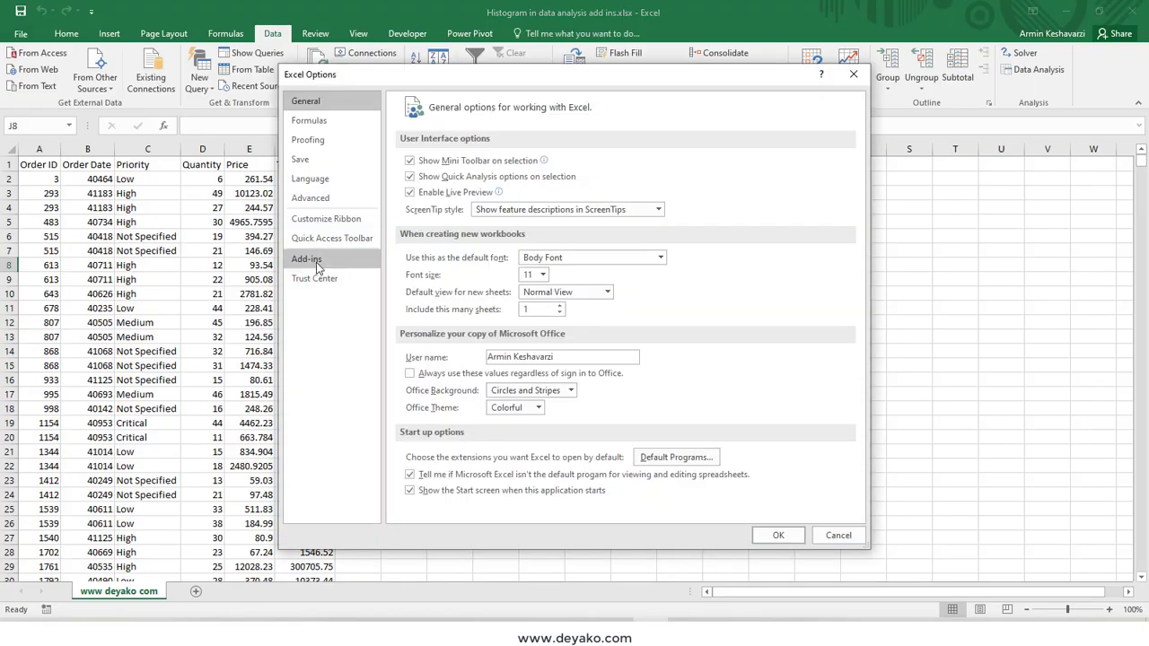
pyautogui.click(316, 262)
pyautogui.click(584, 506)
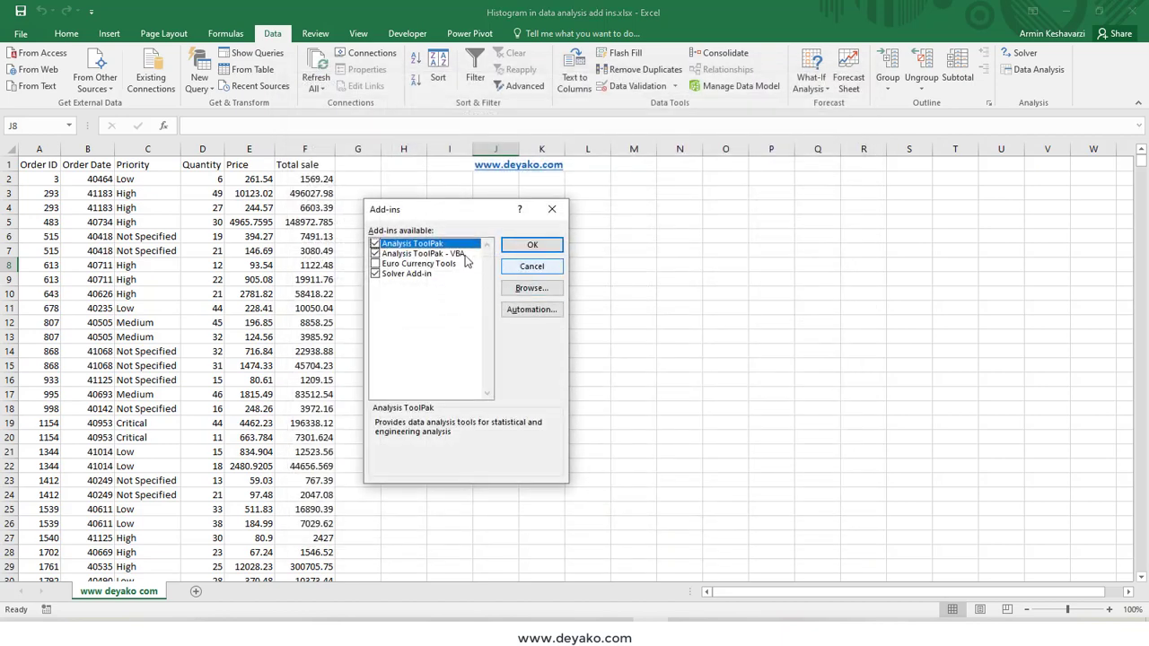
pyautogui.click(552, 209)
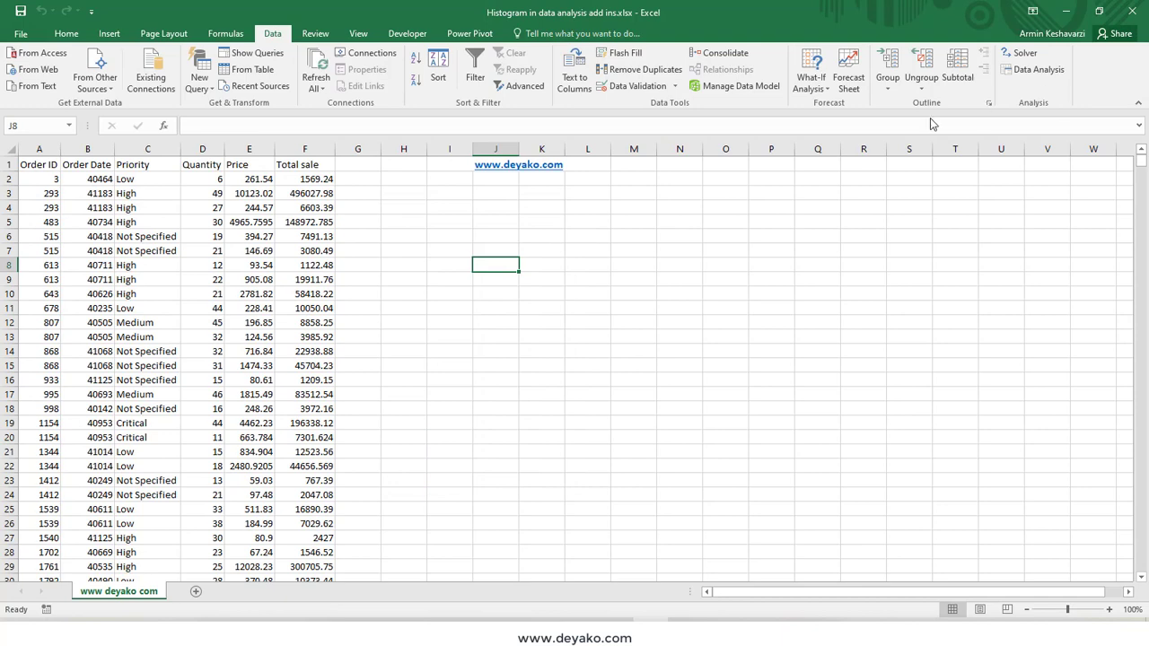
# Insert a Histogram statistic chart of the Total sale column F1:F8400.
pyautogui.click(296, 165)
pyautogui.hotkey('ctrl', 'shift', 'Down')
pyautogui.click(110, 33)
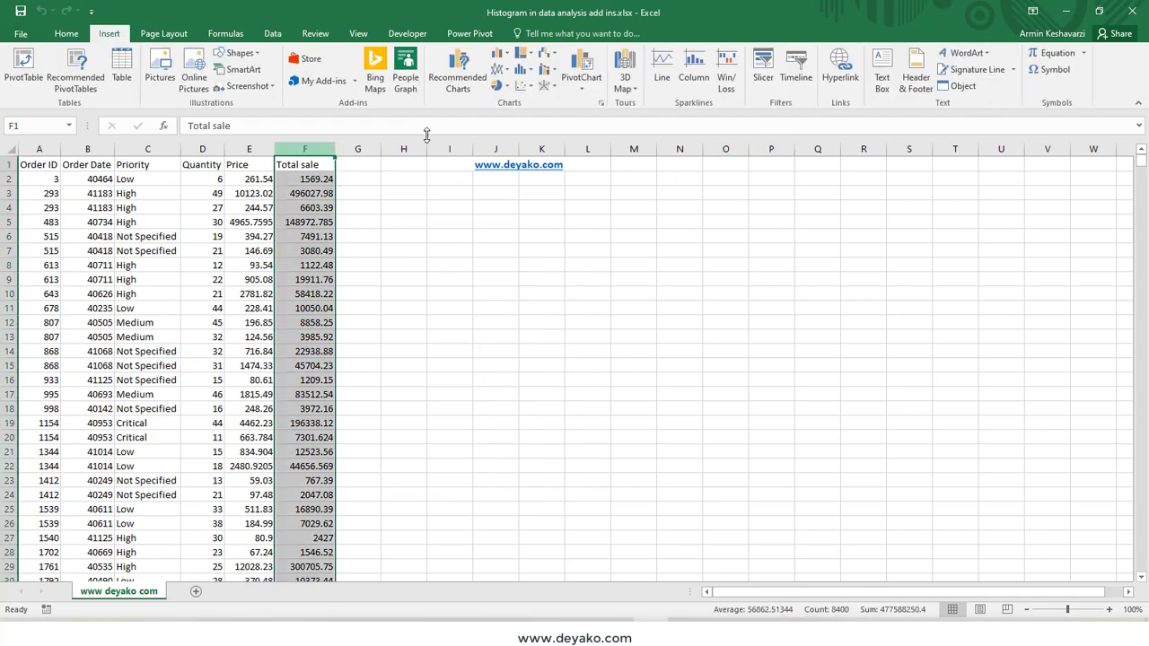
pyautogui.click(523, 71)
pyautogui.click(530, 110)
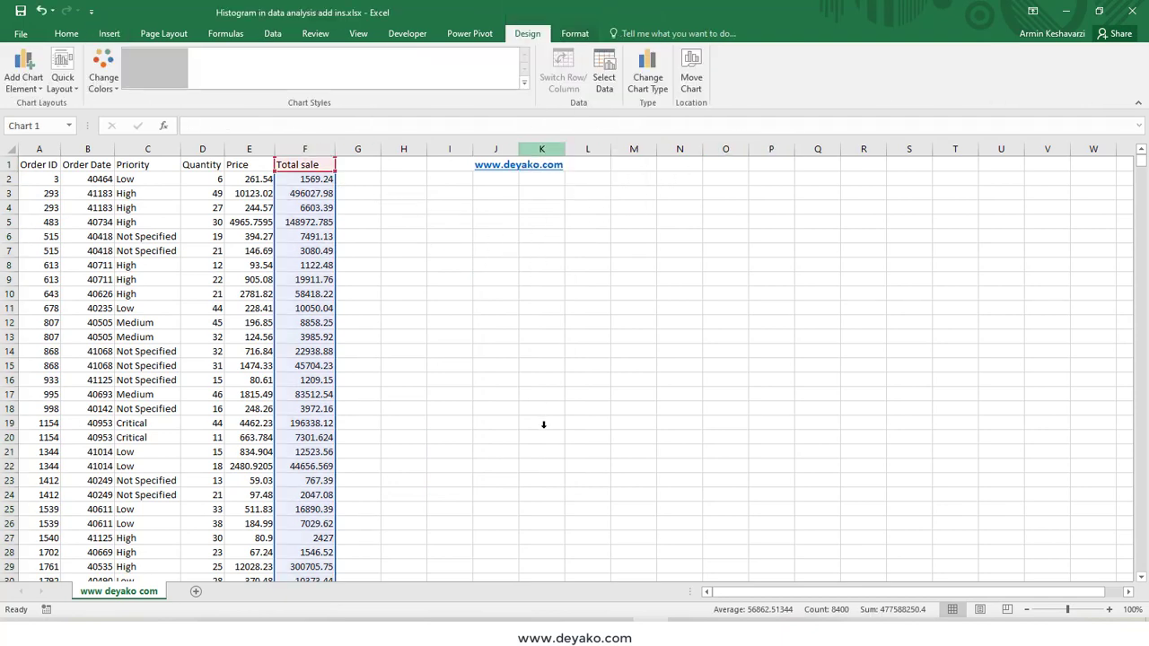
# Move the new histogram chart slightly to the left beside the data.
pyautogui.click(783, 446)
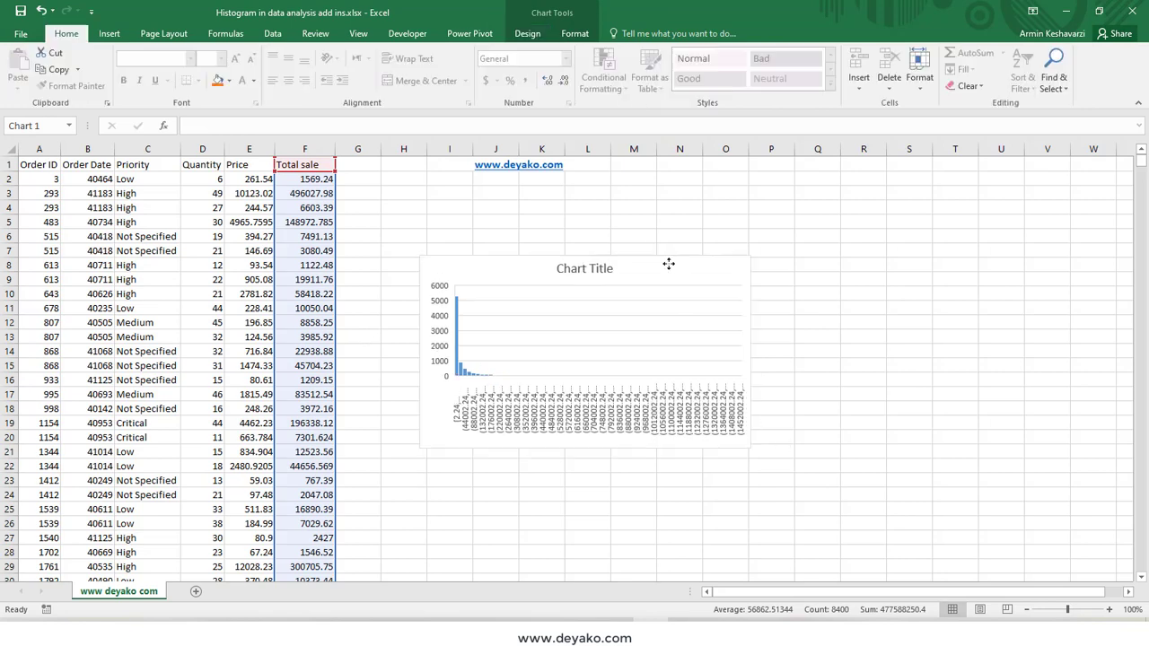
pyautogui.moveTo(667, 266); pyautogui.dragTo(628, 270)
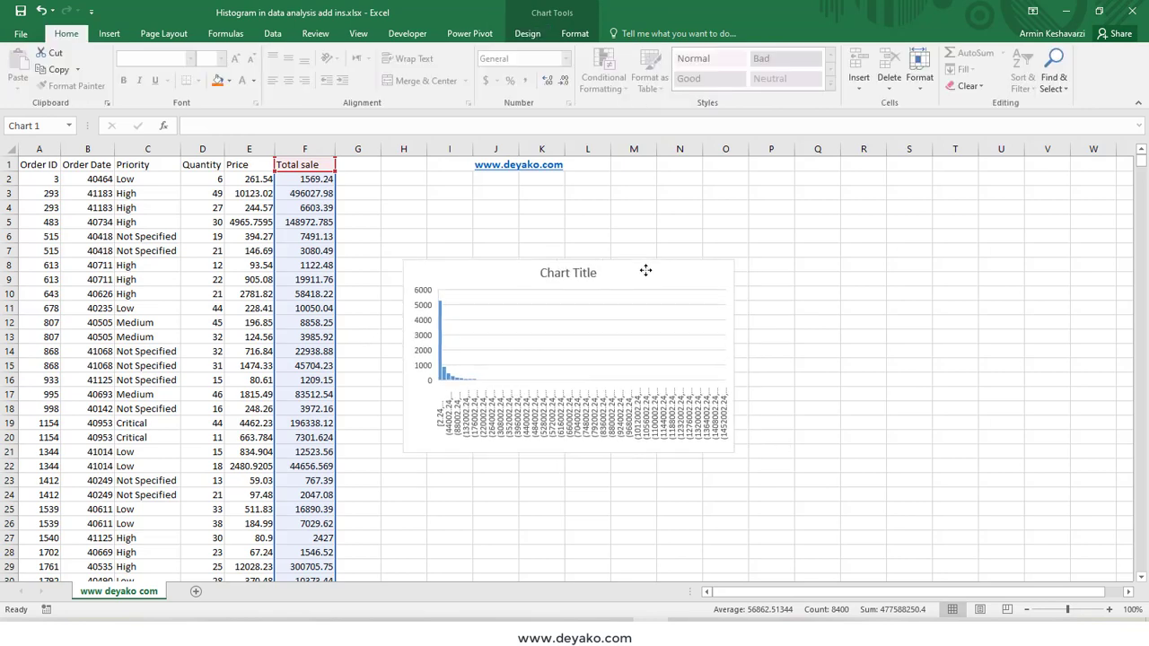
pyautogui.click(272, 33)
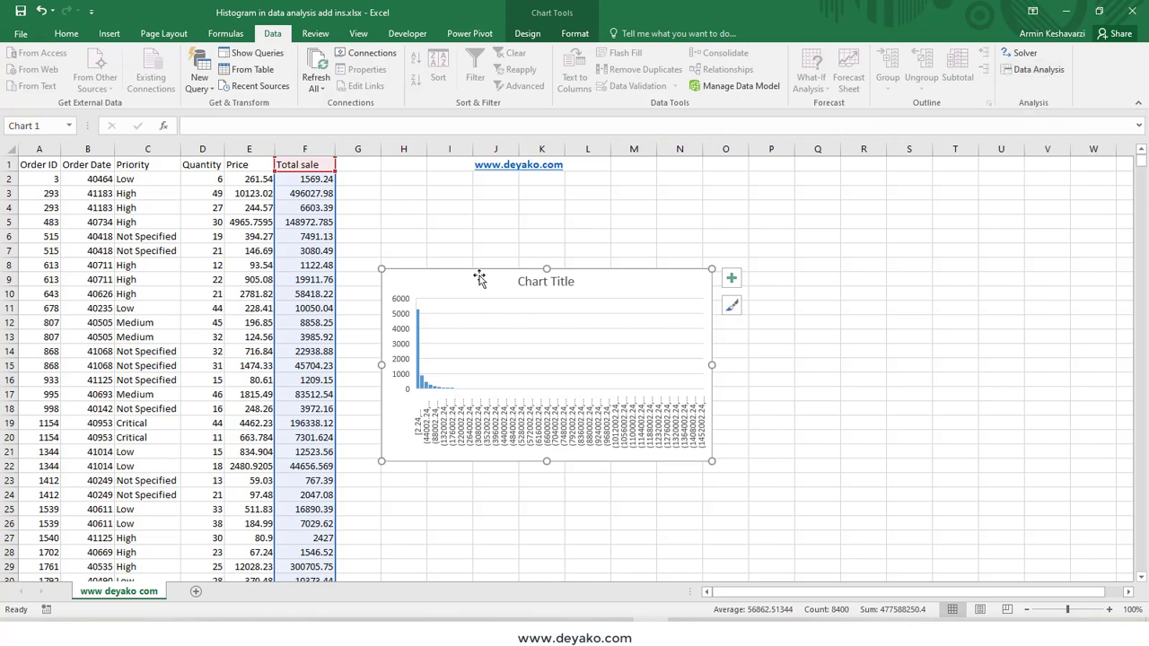
# Enlarge the histogram so bin labels fit and move it to the sheet's right side.
pyautogui.moveTo(464, 284); pyautogui.dragTo(470, 226)
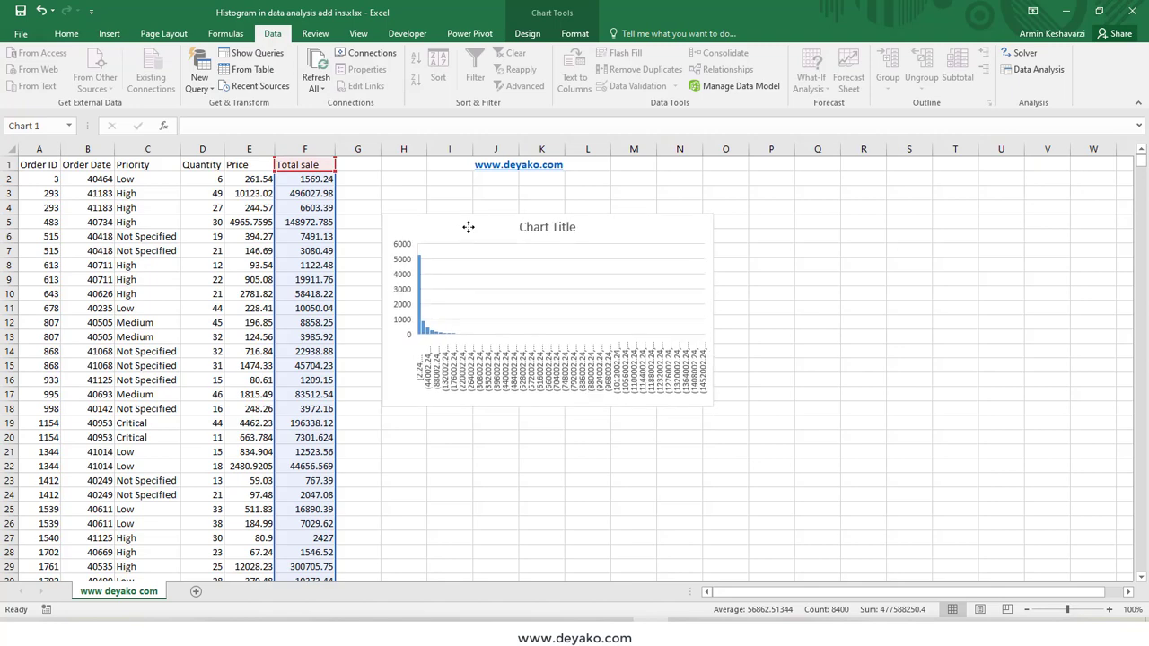
pyautogui.moveTo(728, 413); pyautogui.dragTo(924, 508)
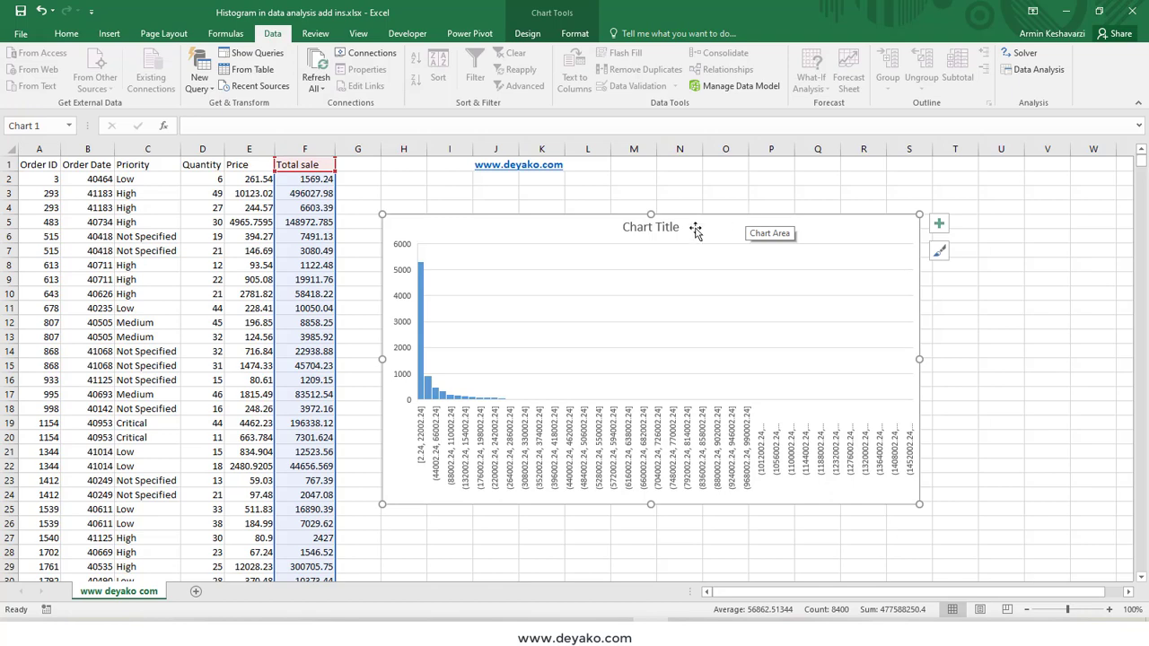
pyautogui.moveTo(440, 232); pyautogui.dragTo(419, 217)
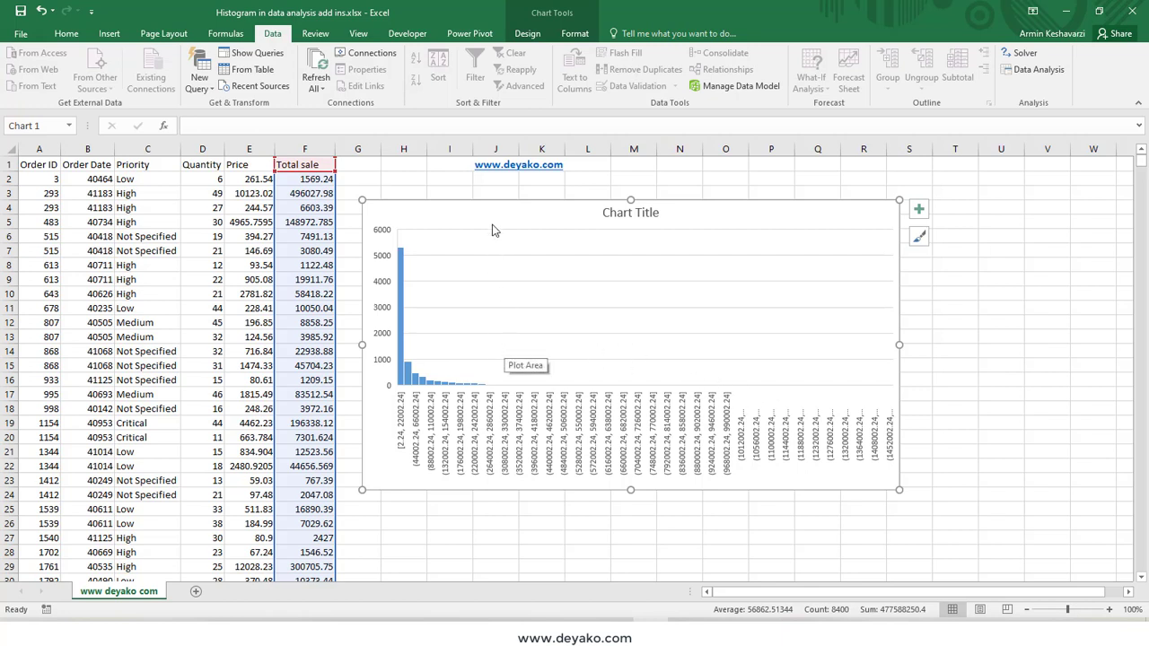
pyautogui.moveTo(502, 216)
pyautogui.mouseDown()
pyautogui.moveTo(775, 213)
pyautogui.moveTo(790, 225)
pyautogui.mouseUp()
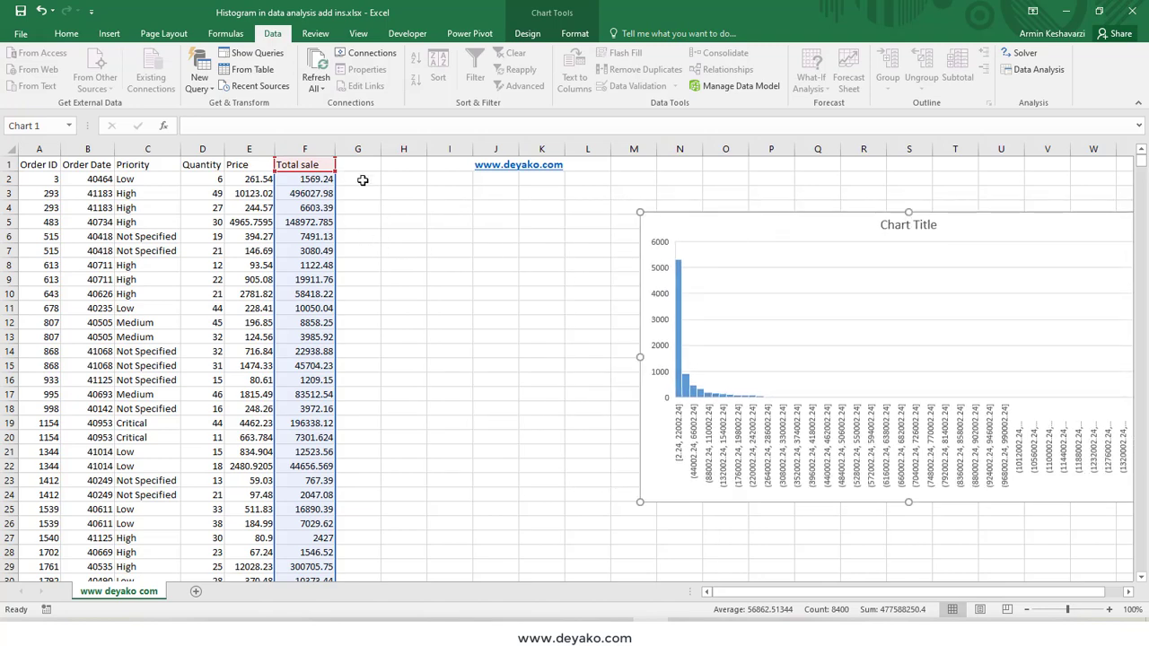
pyautogui.click(362, 178)
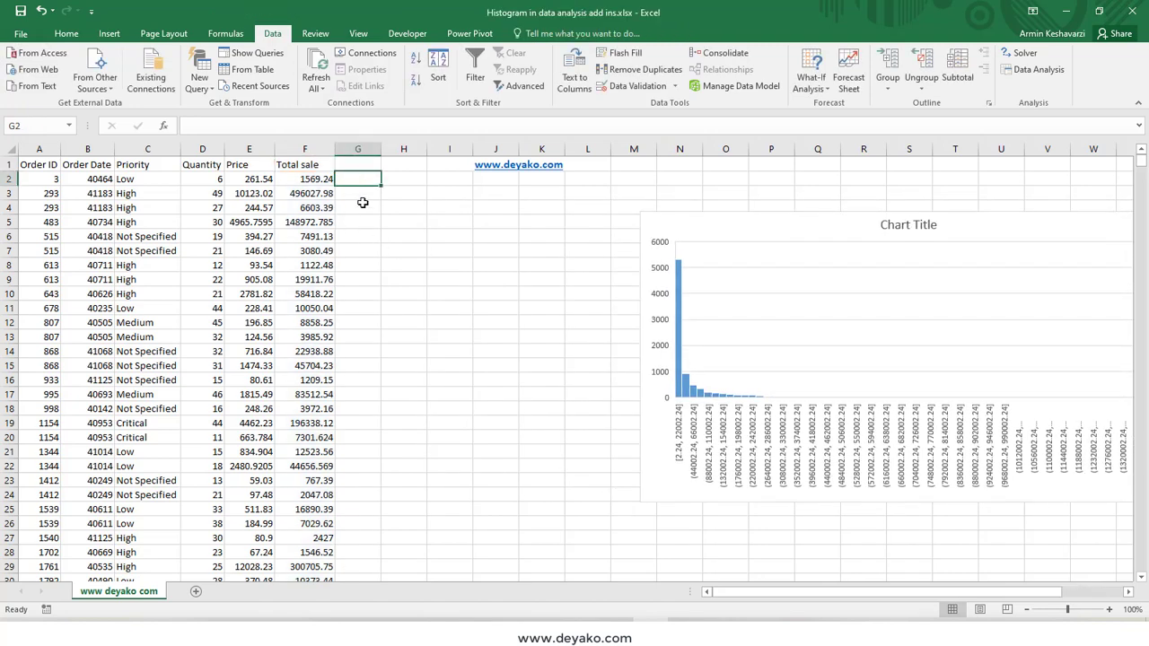
# Enter =PERCENTILE.INC(F2:F8400,0.75) in G2, returning 46478.08.
pyautogui.write('=p')
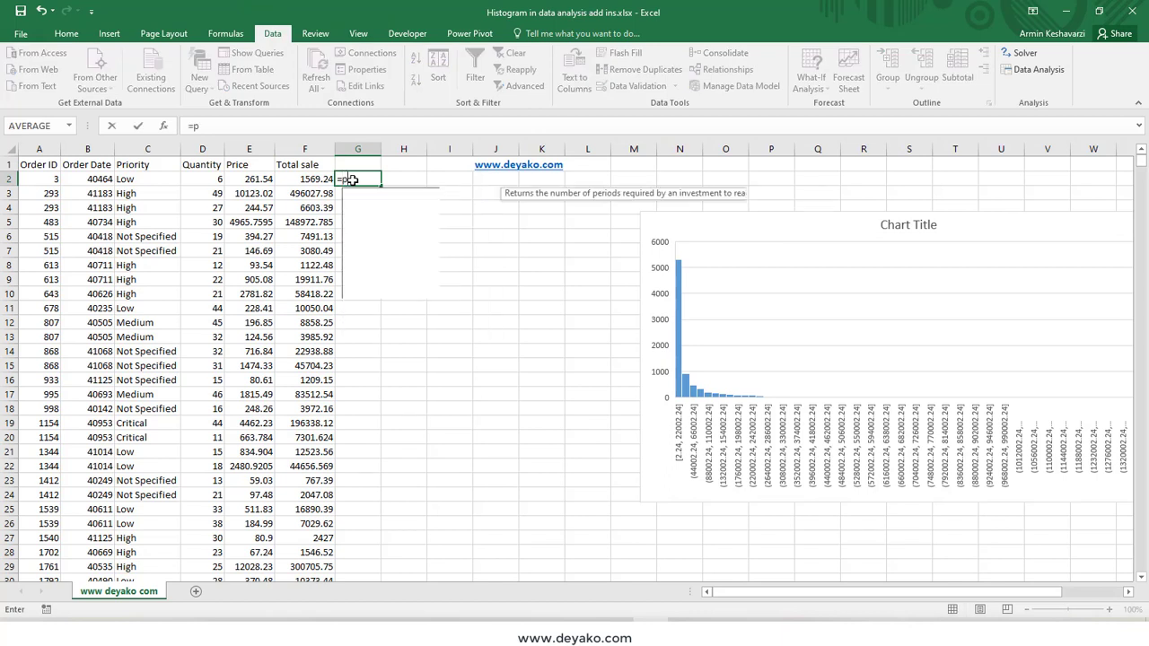
pyautogui.write('er')
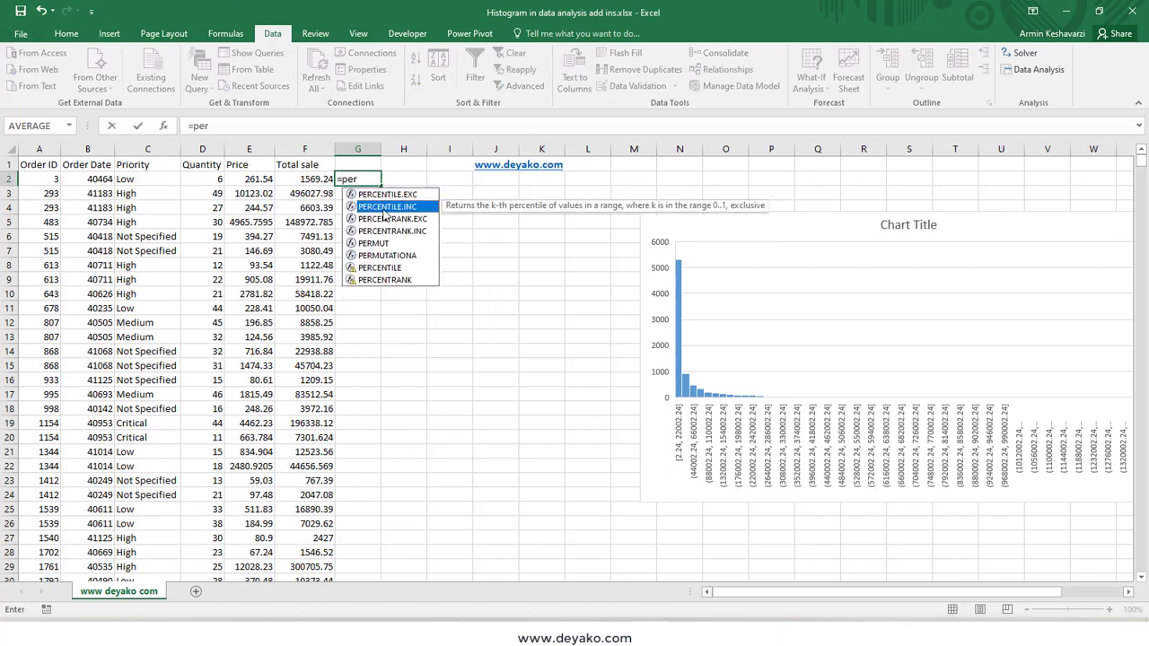
pyautogui.doubleClick(386, 207)
pyautogui.click(305, 179)
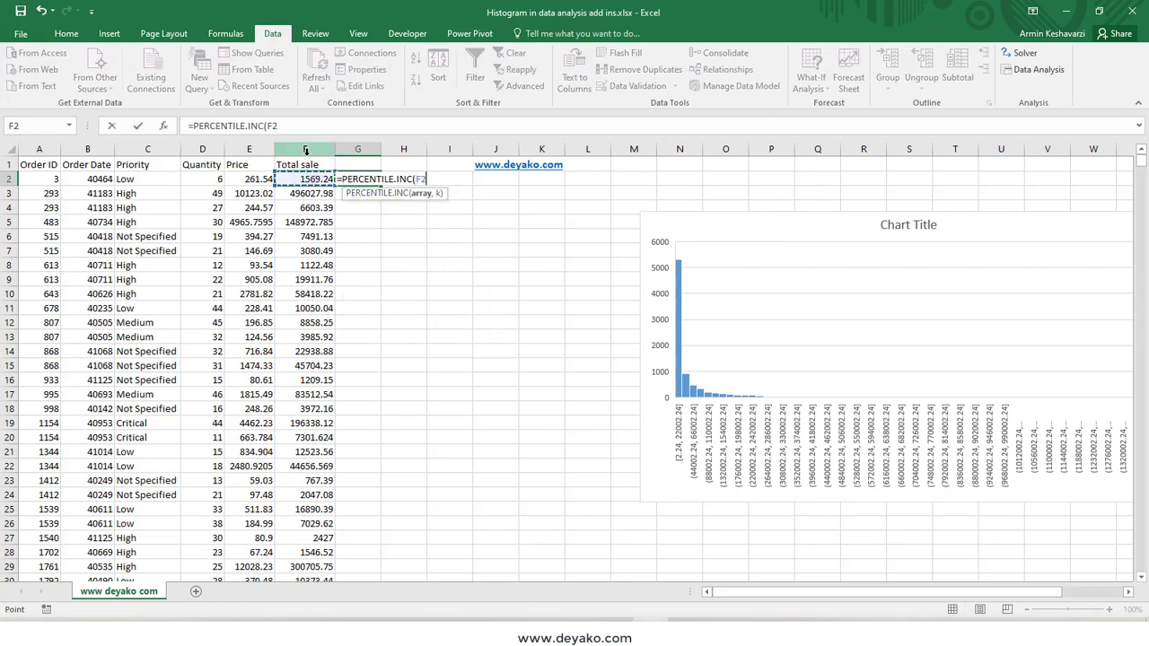
pyautogui.hotkey('ctrl', 'shift', 'Down')
pyautogui.scroll(-1, 308, 151)
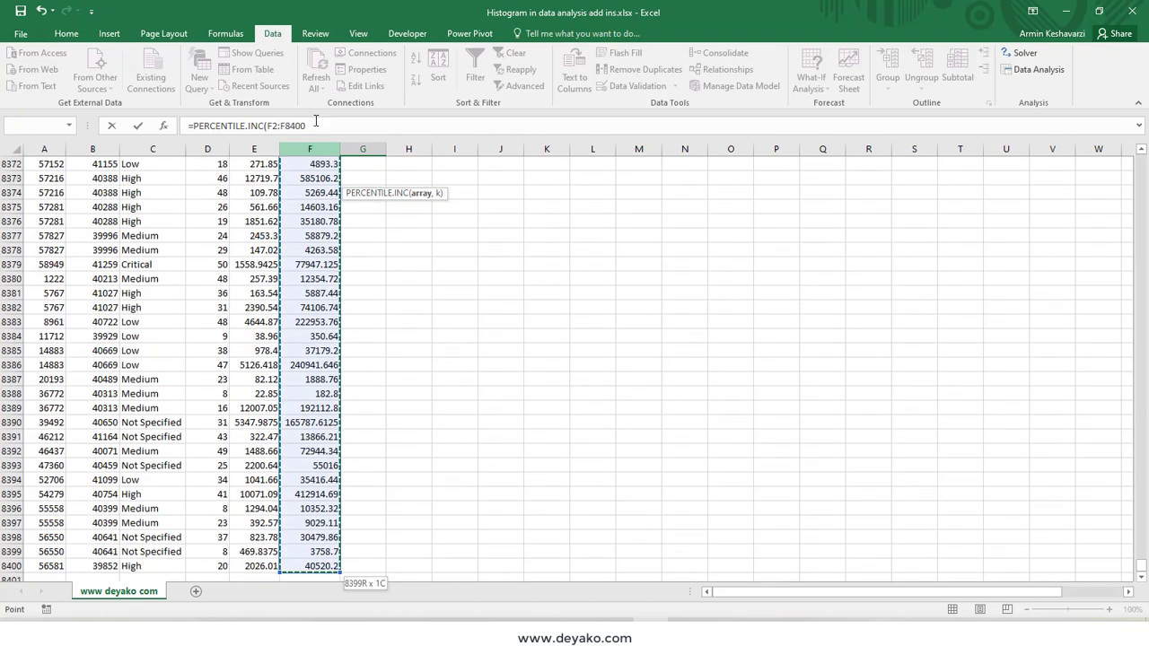
pyautogui.click(313, 126)
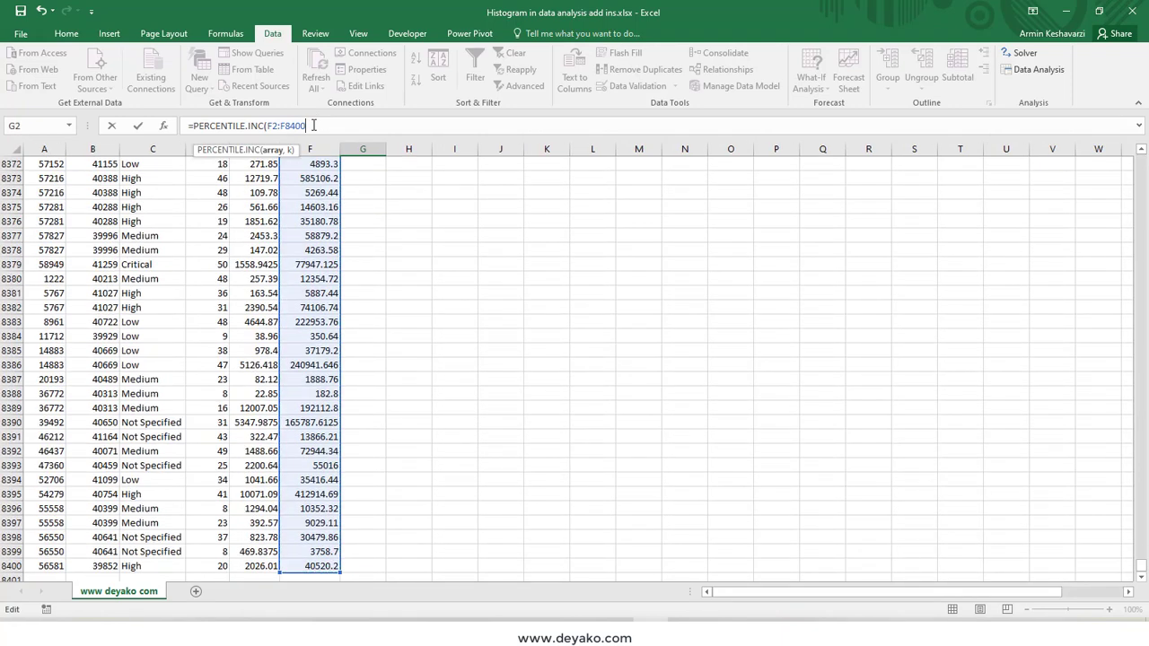
pyautogui.write(',0.75')
pyautogui.press('Return')
pyautogui.scroll(2, 364, 222)
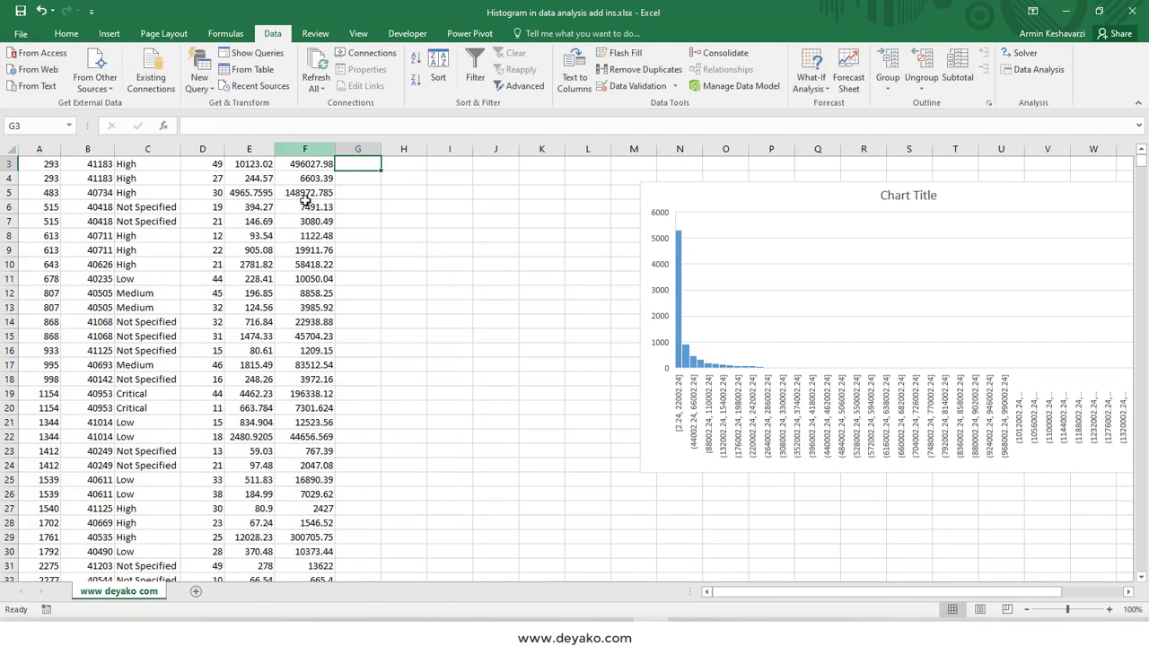
pyautogui.click(366, 180)
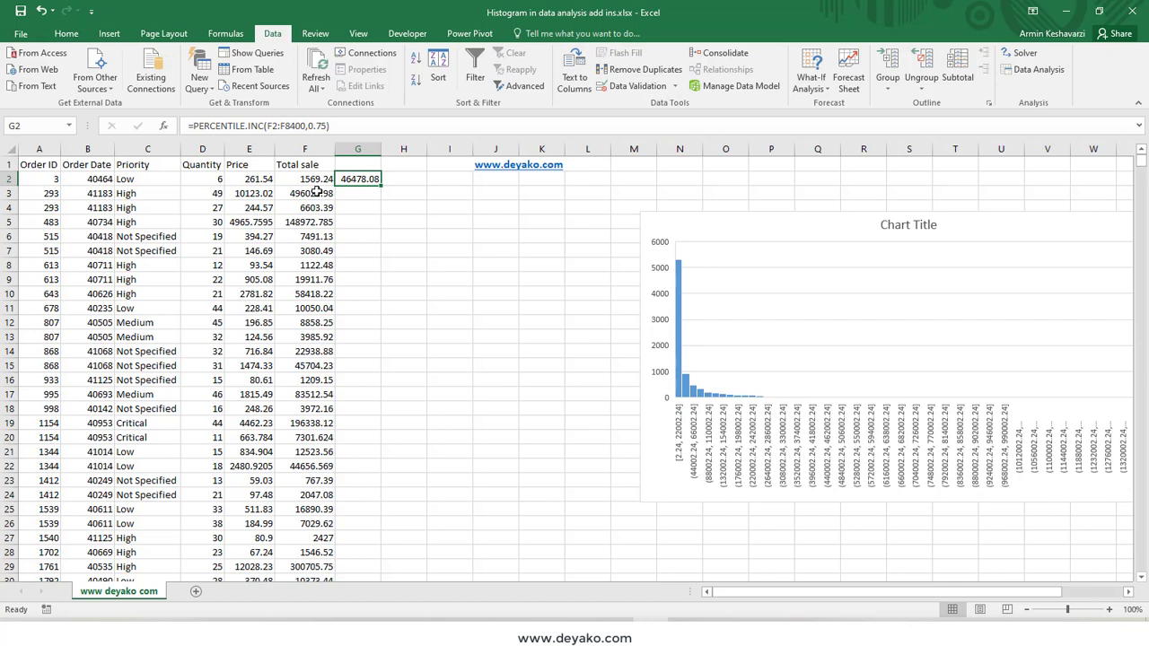
# Make G2's percentile range absolute as $F$2:$F$8400.
pyautogui.doubleClick(359, 180)
pyautogui.press('Escape')
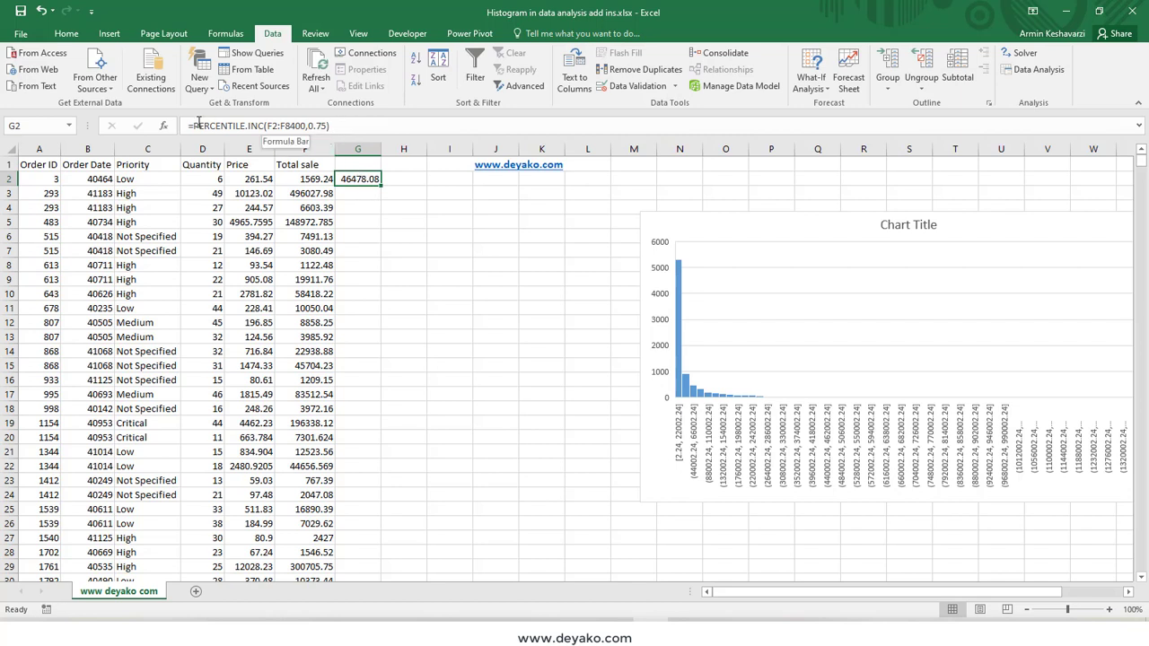
pyautogui.click(285, 125)
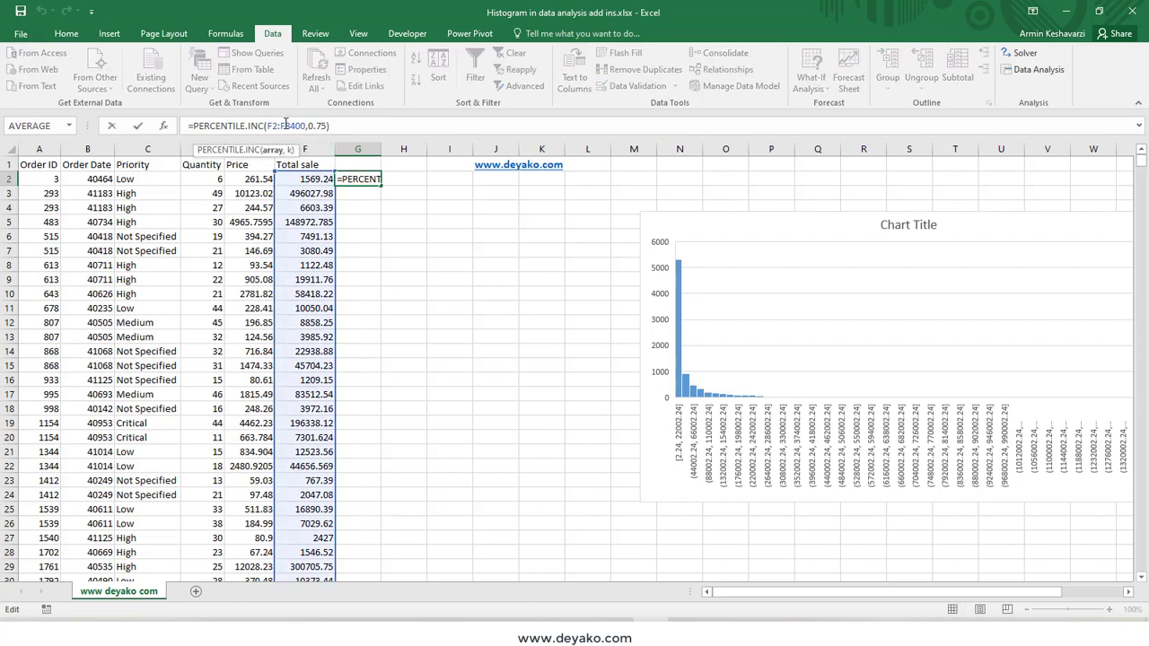
pyautogui.press('F4')
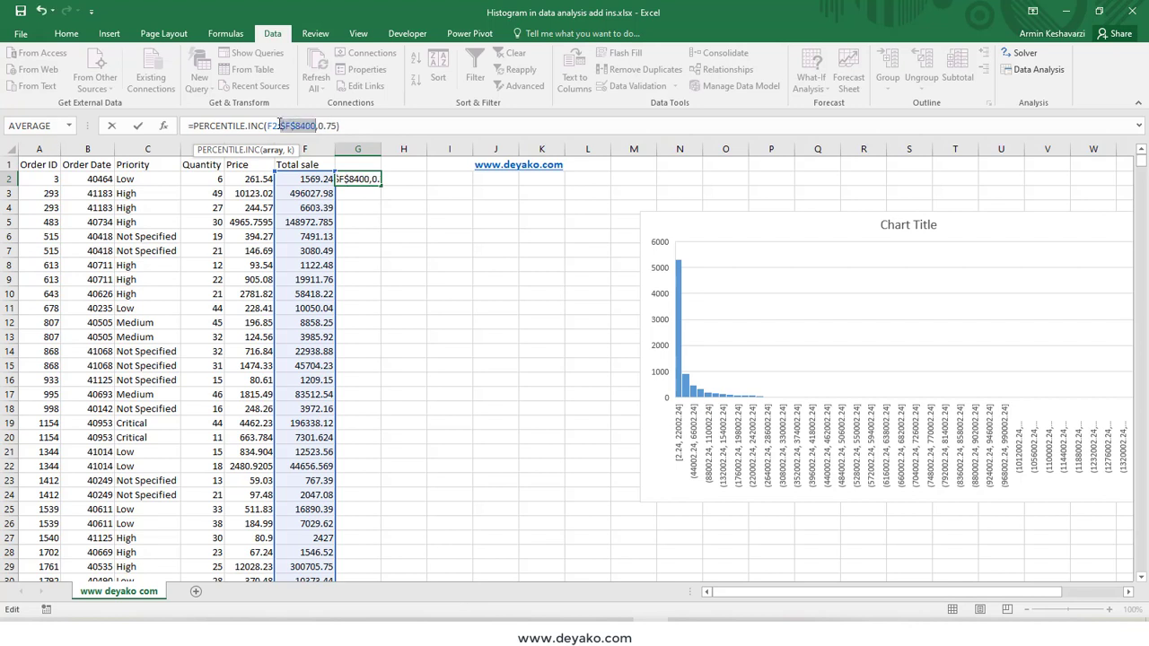
pyautogui.click(274, 126)
pyautogui.press('F4')
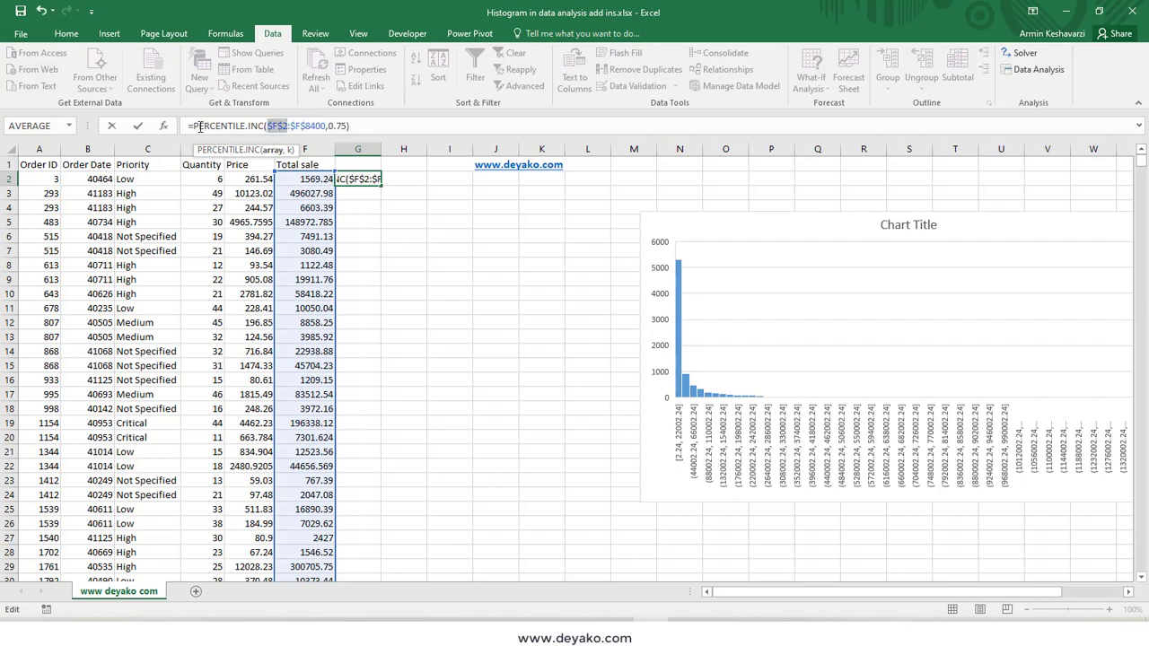
pyautogui.click(193, 126)
# Wrap the percentile in an IF testing F2 above it, beginning the Outlier label.
pyautogui.write('IF')
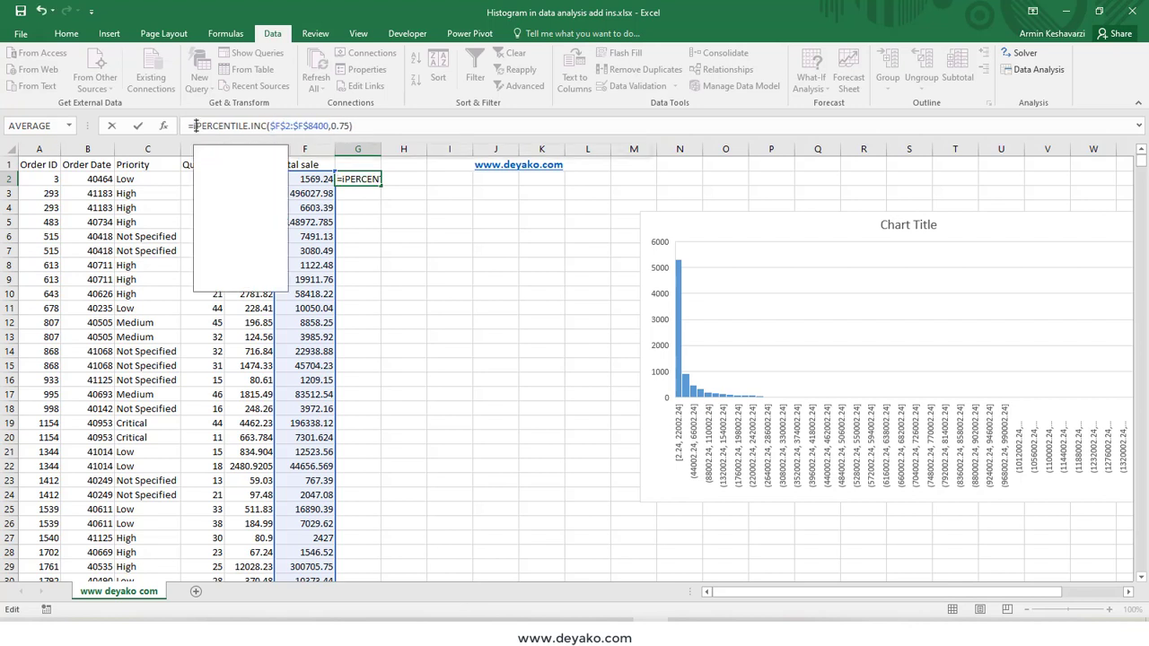
pyautogui.write('(')
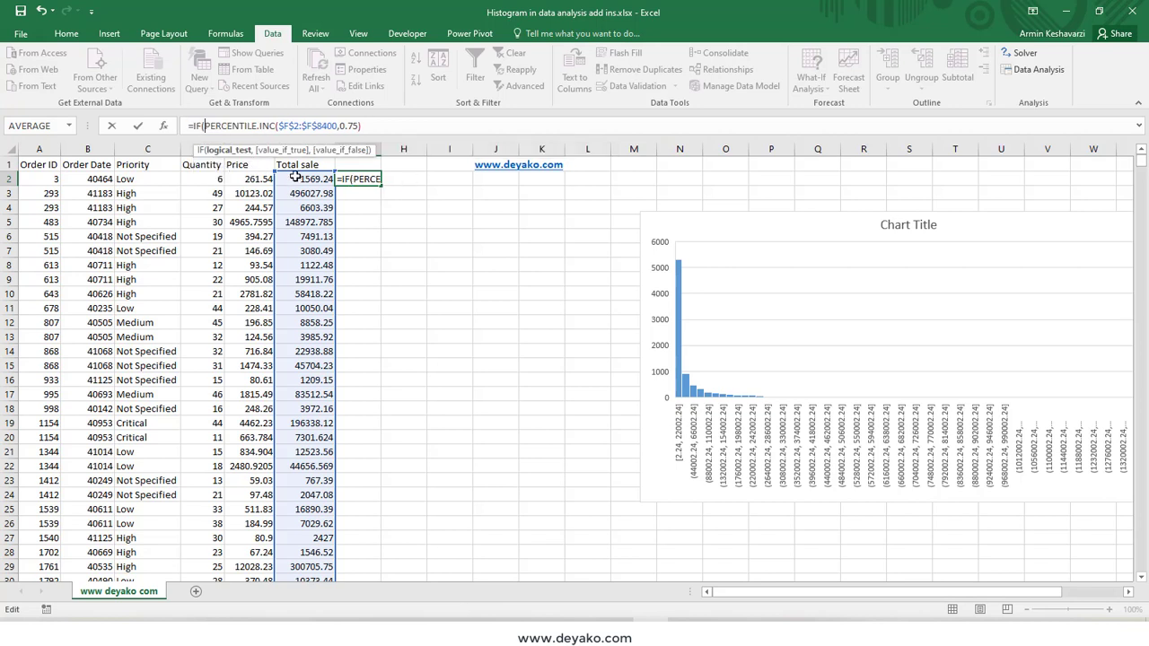
pyautogui.click(291, 177)
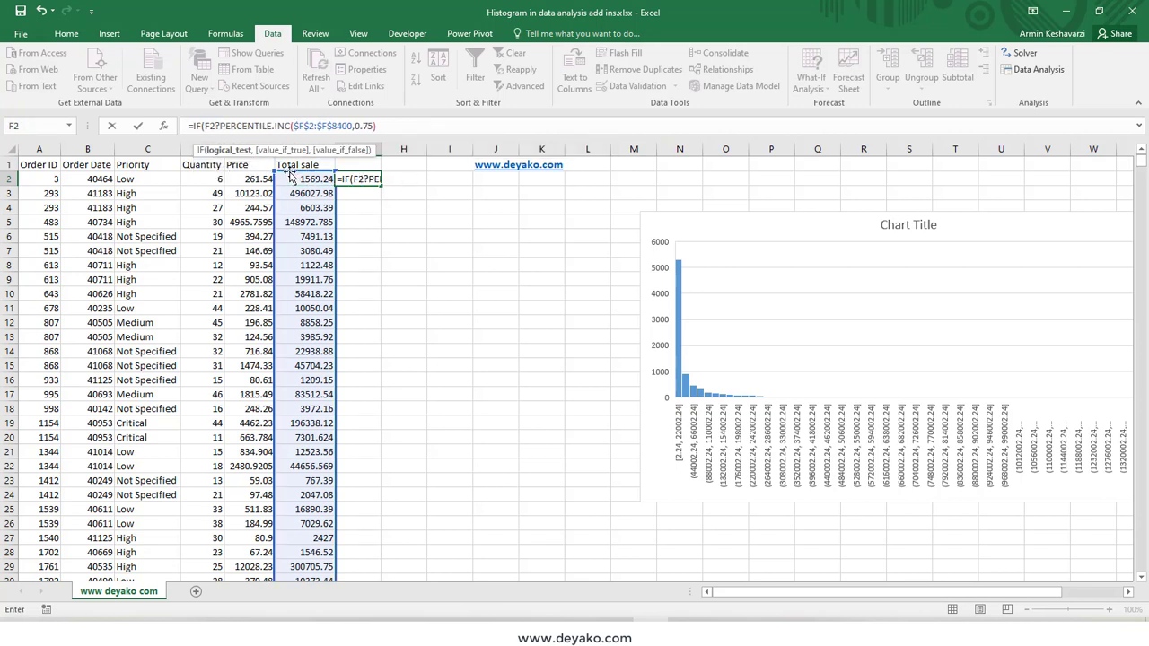
pyautogui.write('>')
pyautogui.press('BackSpace')
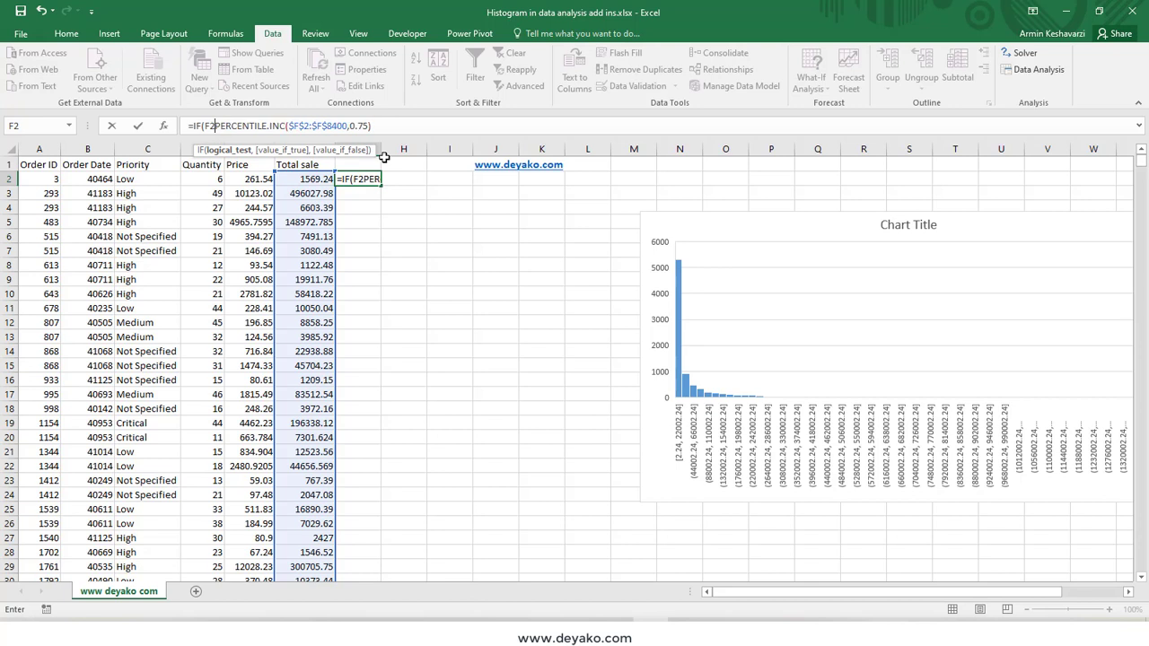
pyautogui.write('>')
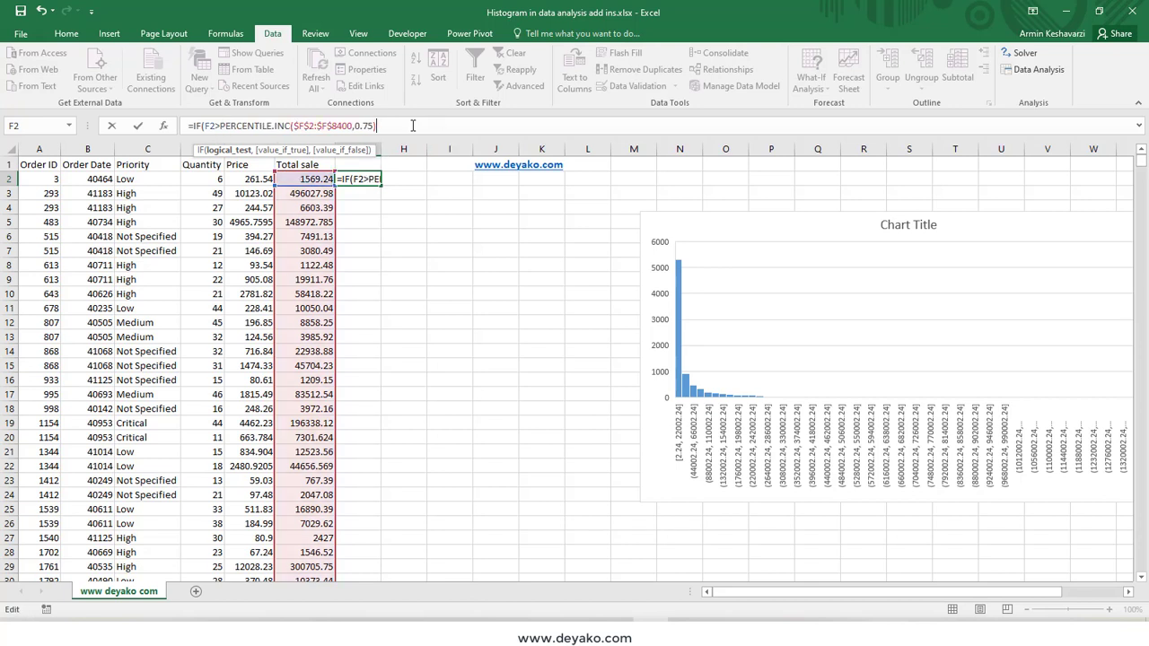
pyautogui.write(',')
pyautogui.write('O')
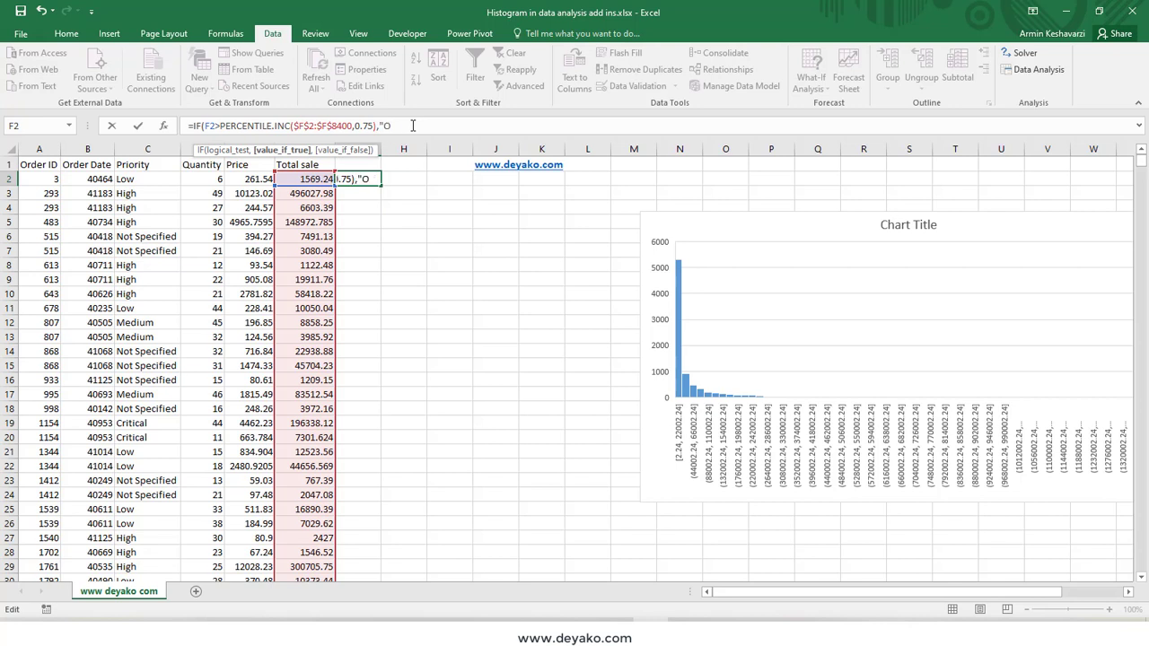
pyautogui.write('l')
# Finish the Outlier label and start a nested IF reusing the copied percentile condition.
pyautogui.write('ier')
pyautogui.moveTo(205, 126); pyautogui.dragTo(375, 128)
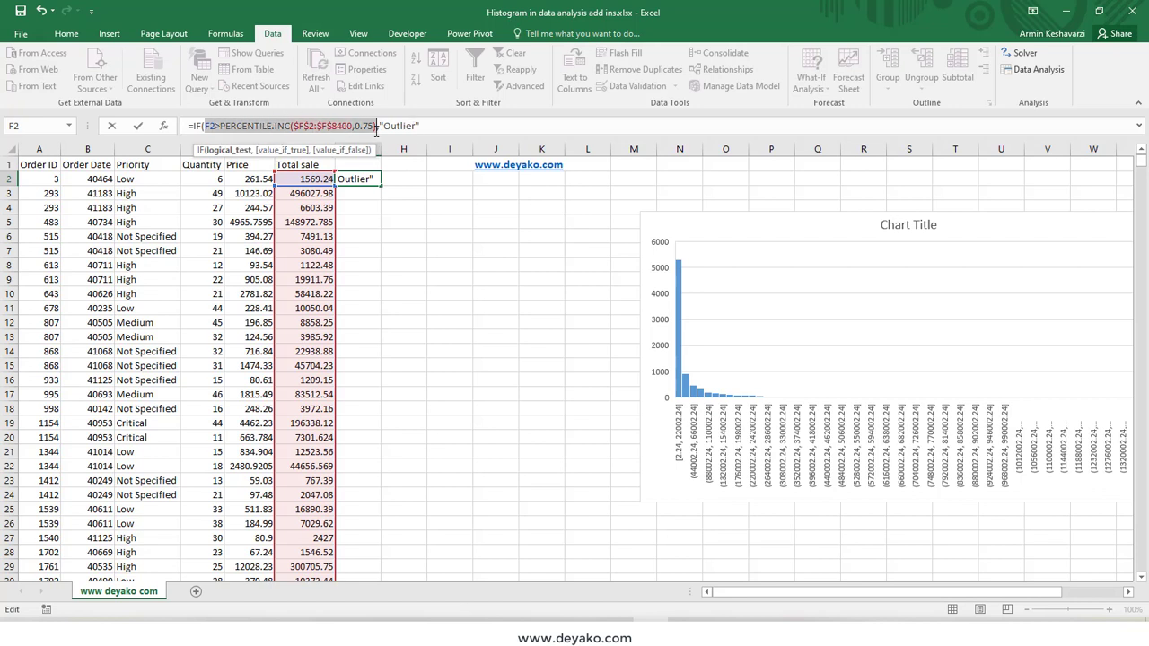
pyautogui.click(433, 126)
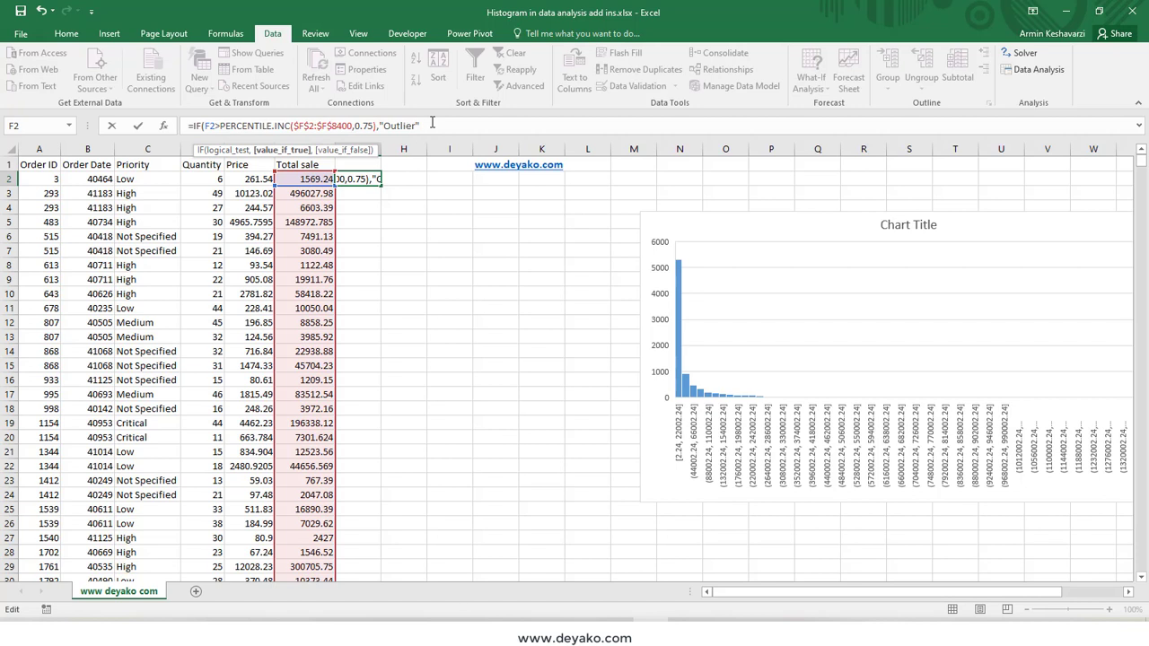
pyautogui.write(',')
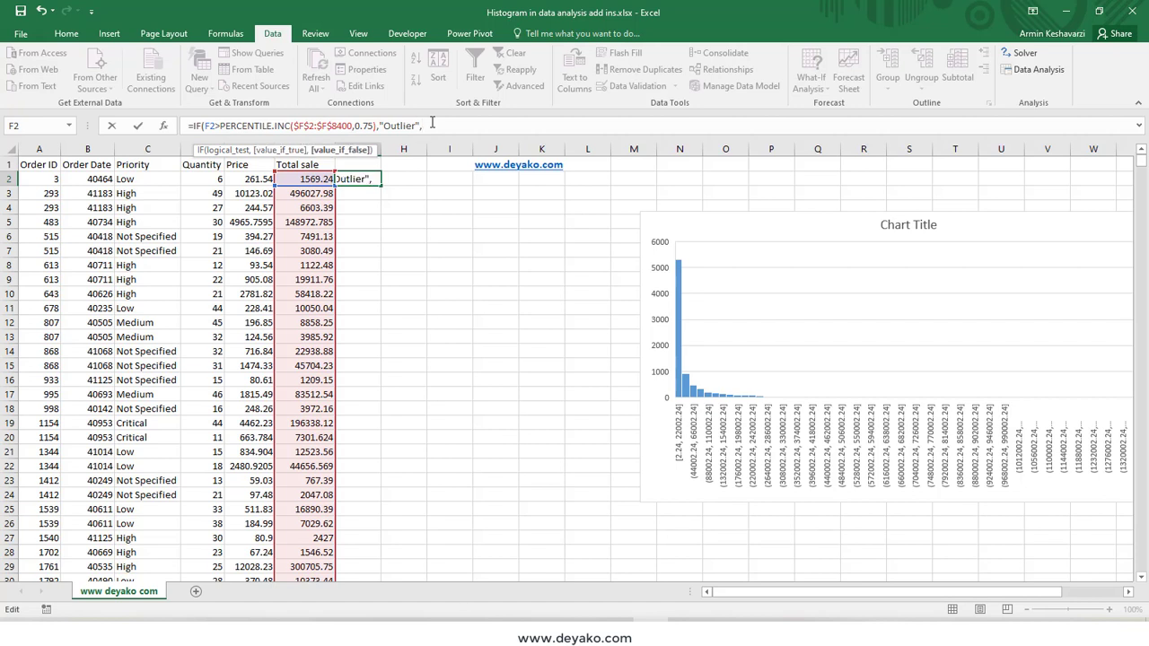
pyautogui.hotkey('ctrl', 'v')
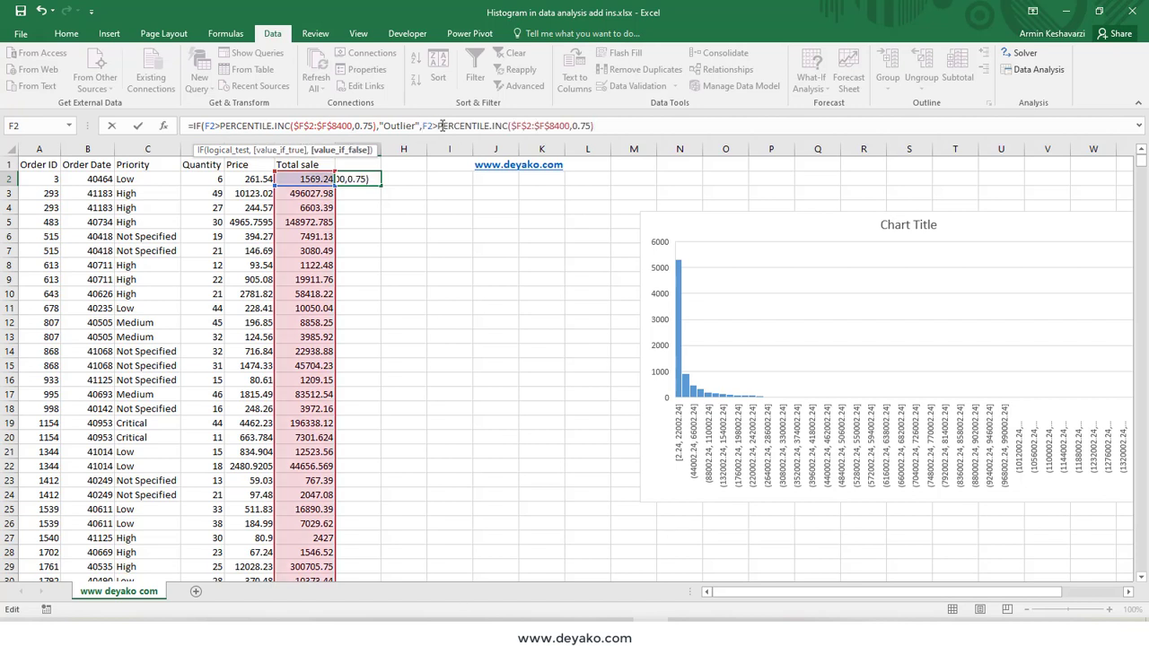
pyautogui.click(424, 125)
pyautogui.write('if(')
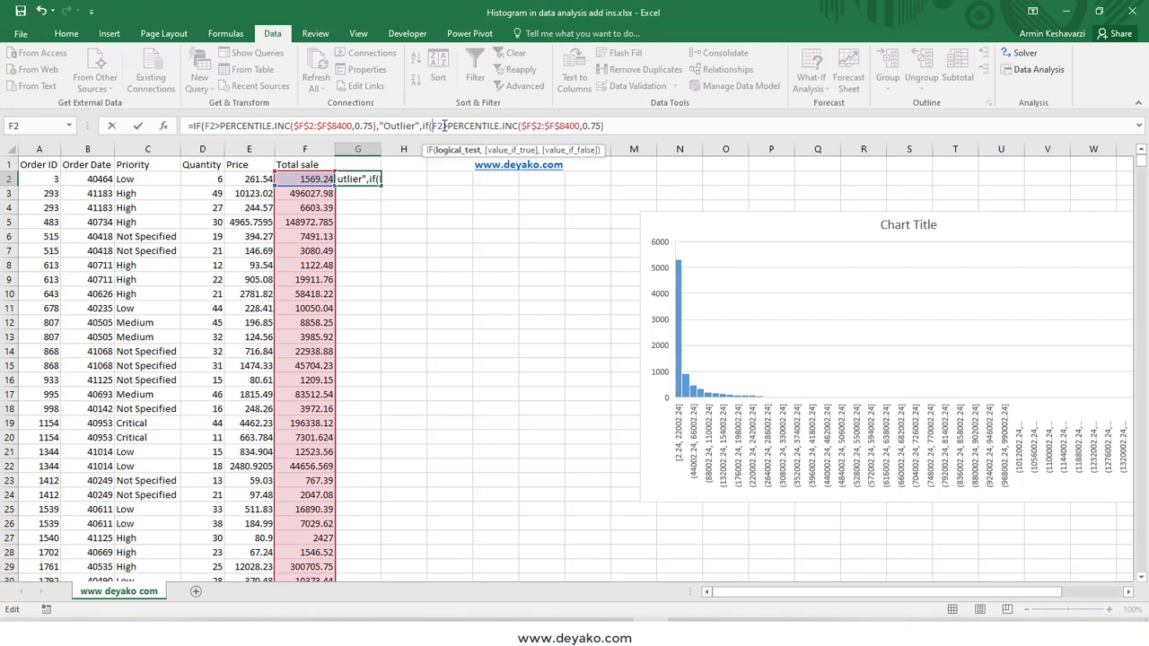
# Make the nested test use 0.25 returning Outlier, else F2, and fill down column G.
pyautogui.click(445, 125)
pyautogui.doubleClick(593, 126)
pyautogui.write('25')
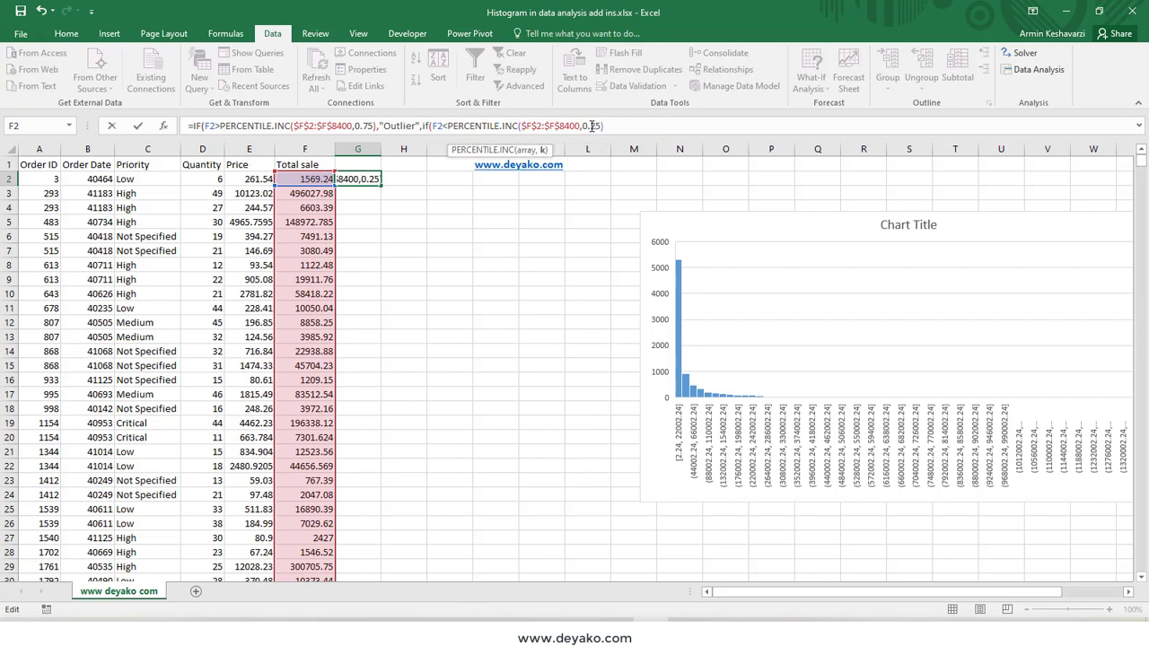
pyautogui.press('Right')
pyautogui.write(',"')
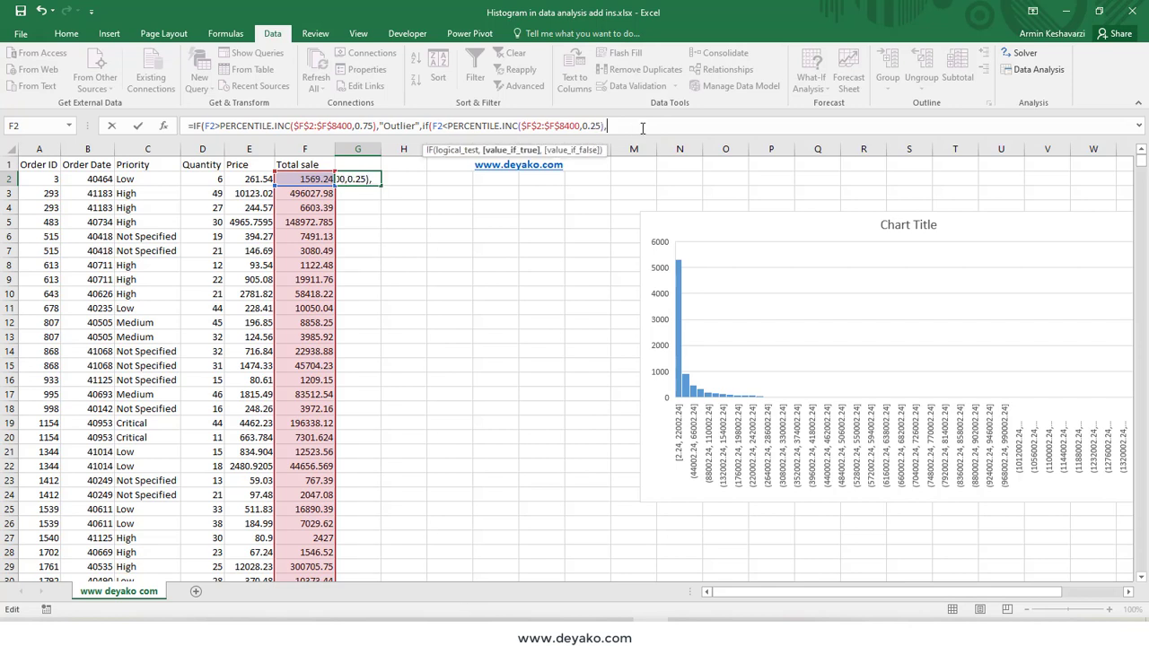
pyautogui.write('Outli')
pyautogui.write('er",')
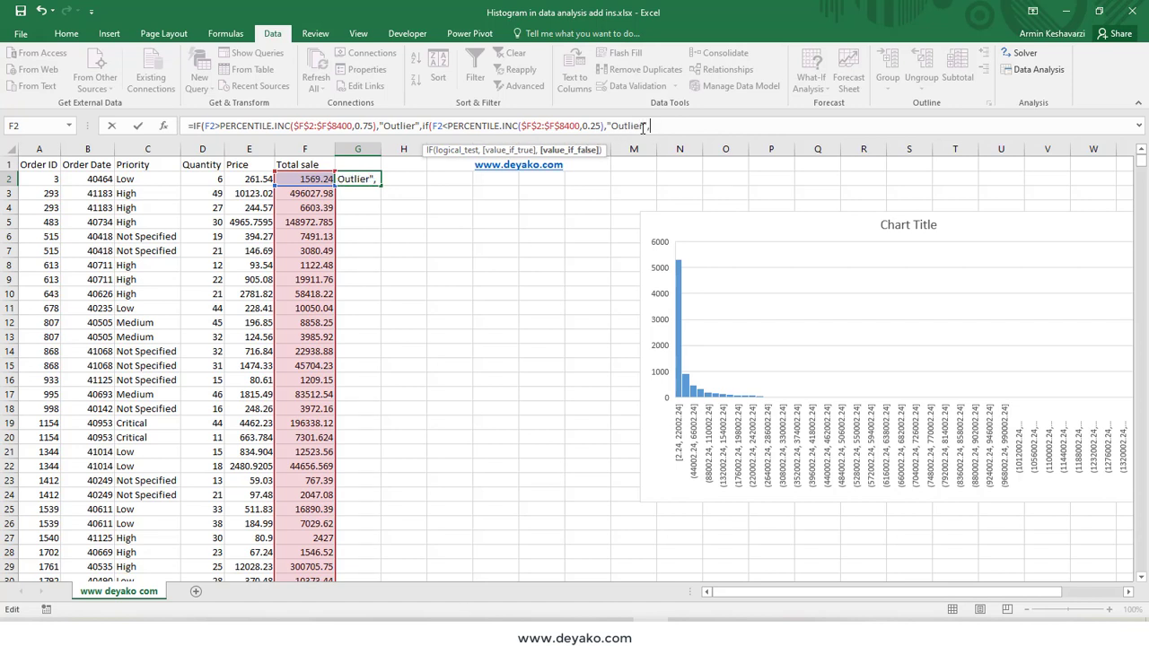
pyautogui.click(298, 181)
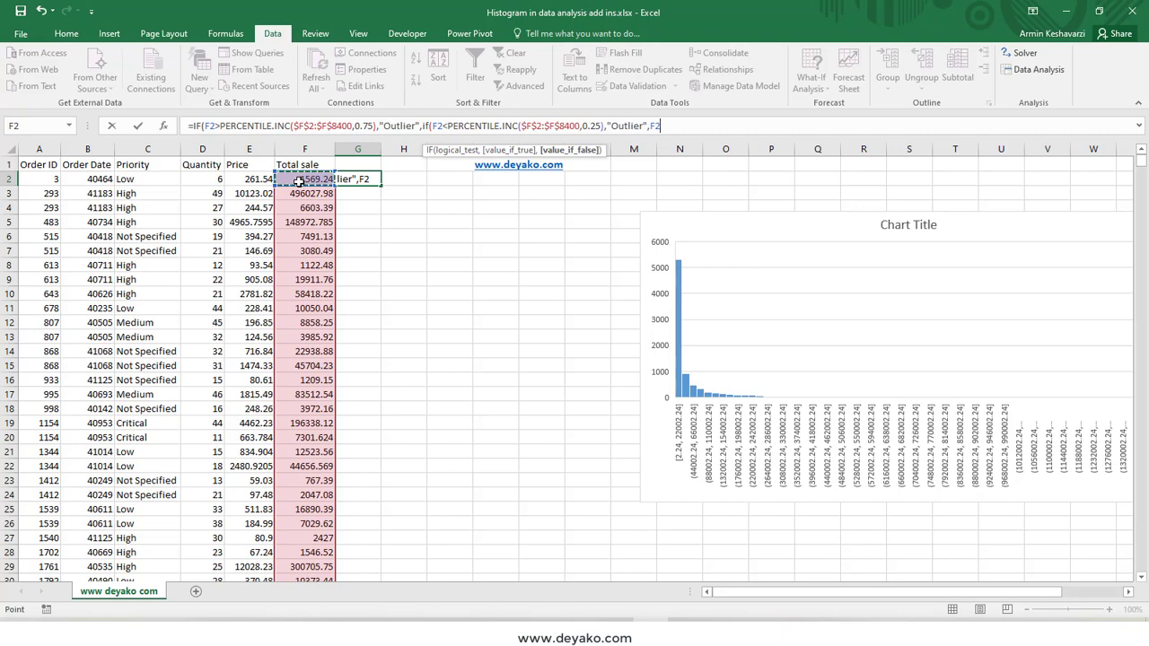
pyautogui.click(688, 127)
pyautogui.hotkey('ctrl', 'Return')
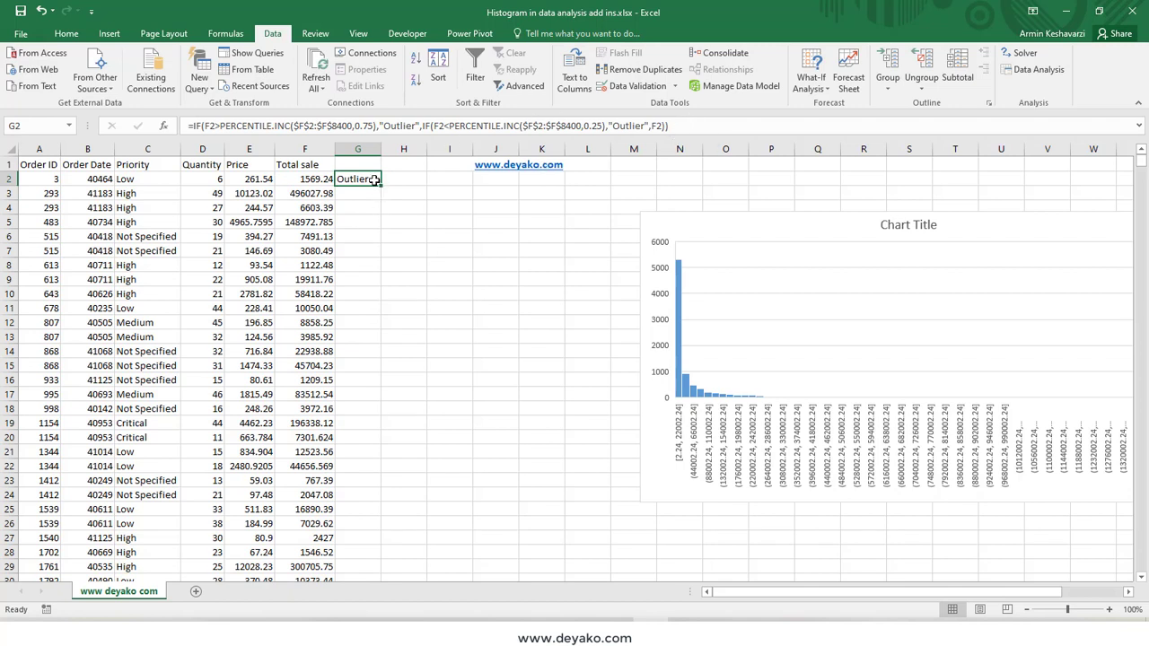
pyautogui.doubleClick(383, 183)
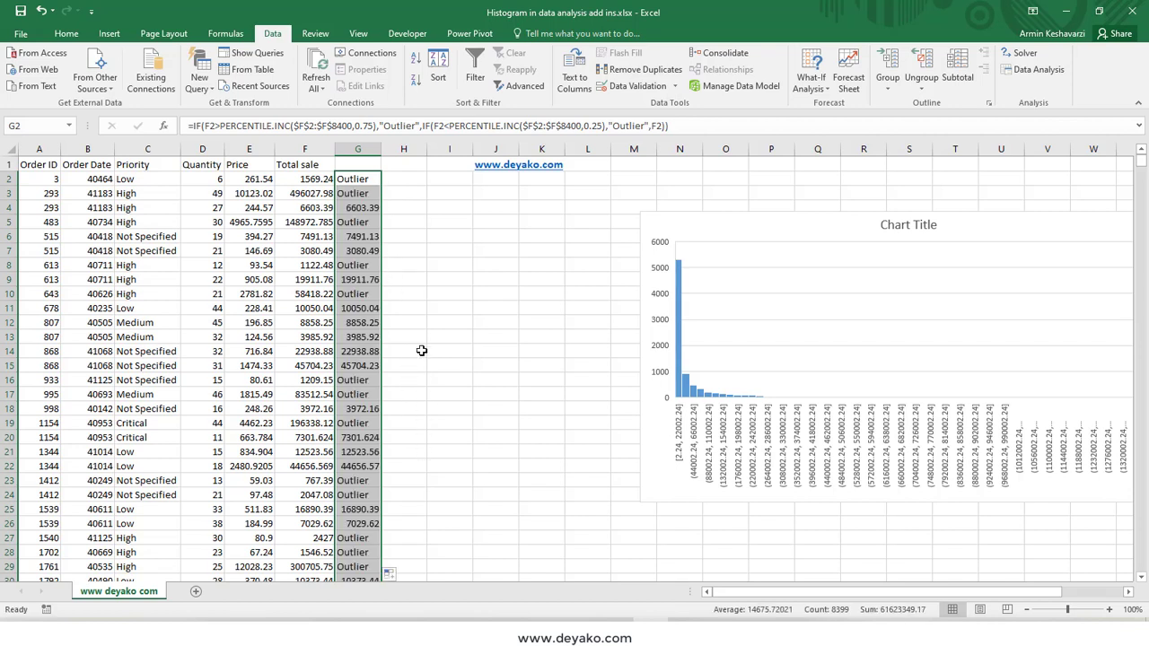
# Copy column G and paste it back as values only.
pyautogui.hotkey('ctrl', 'c')
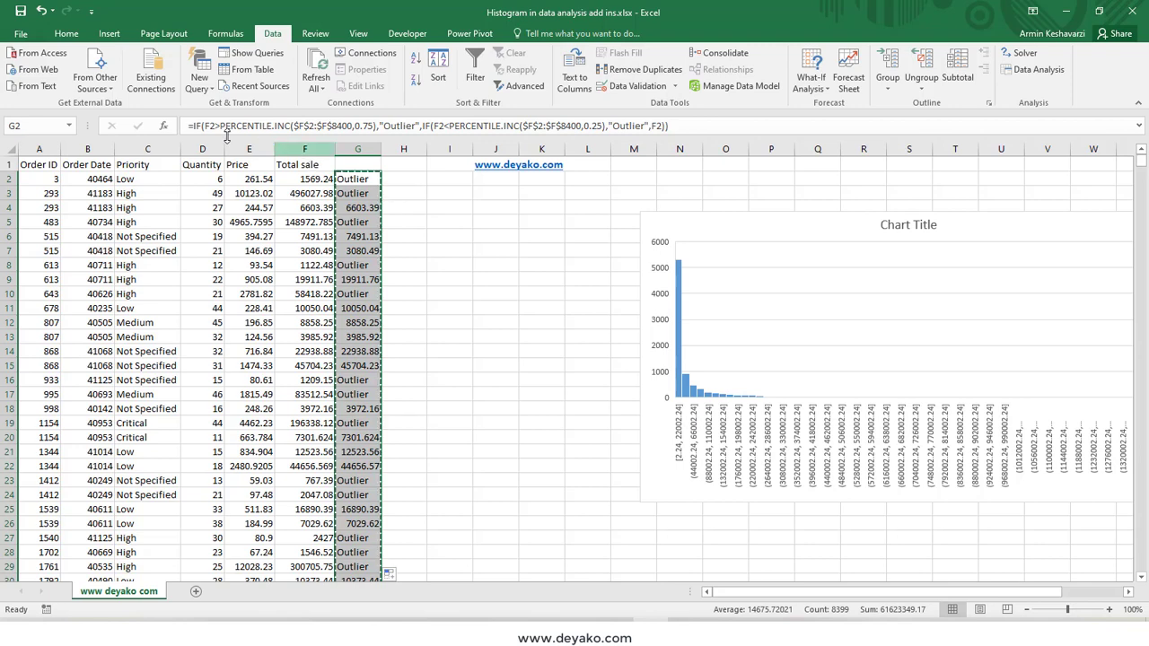
pyautogui.click(66, 33)
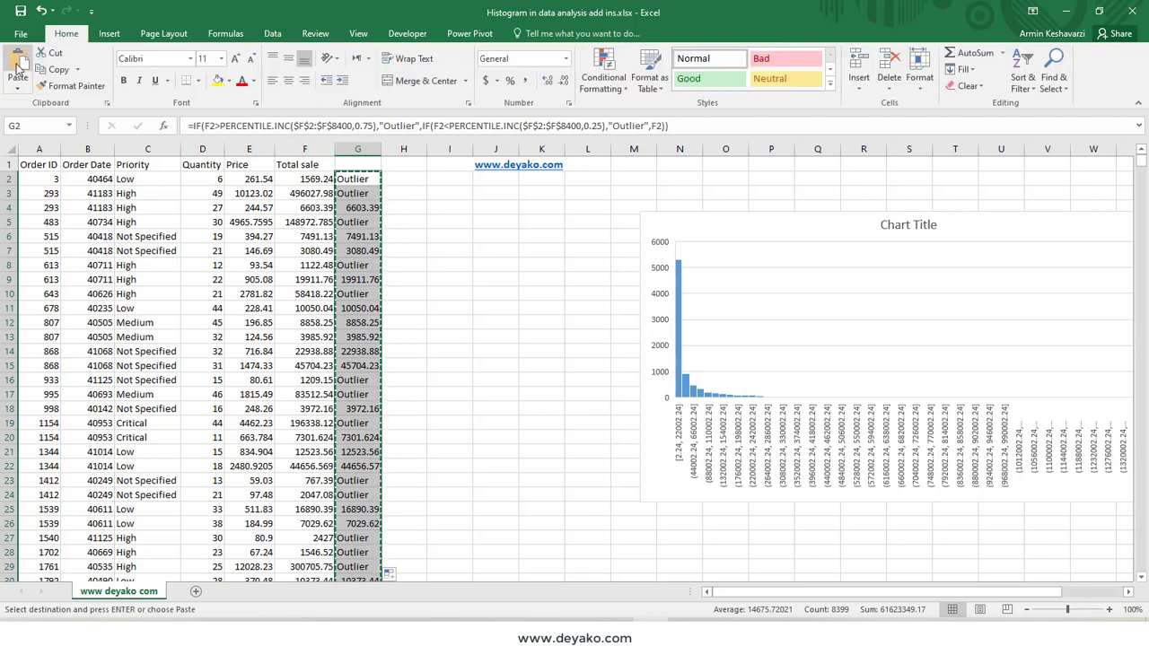
pyautogui.click(18, 82)
pyautogui.click(15, 178)
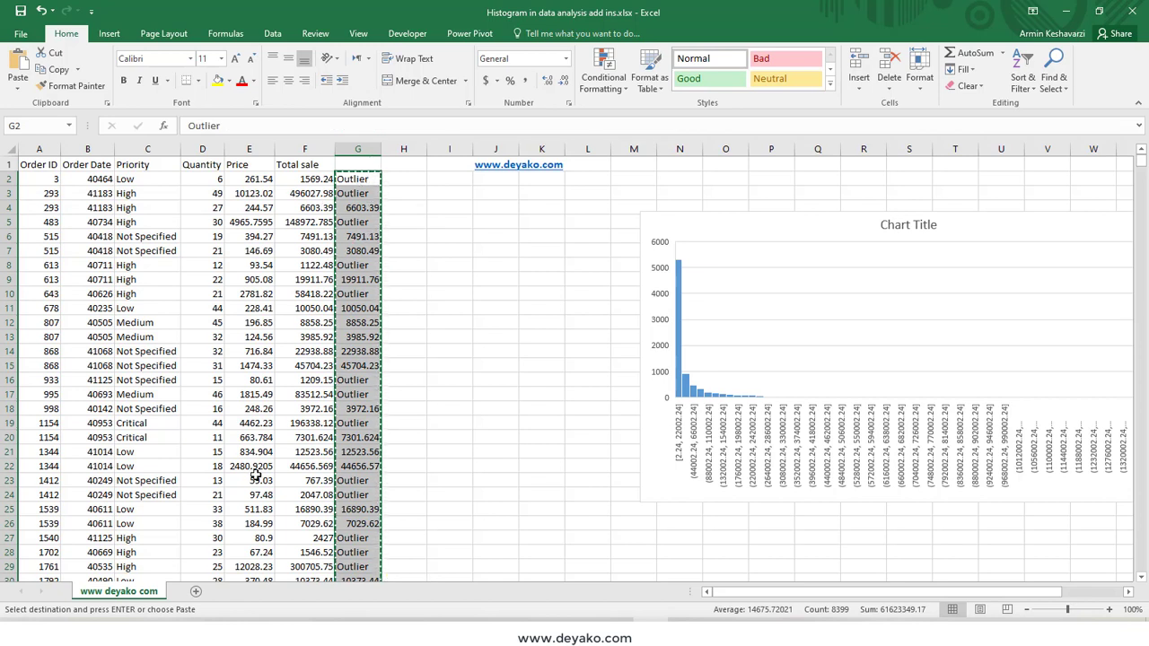
# Add a new worksheet named 'In quartile data'.
pyautogui.click(197, 591)
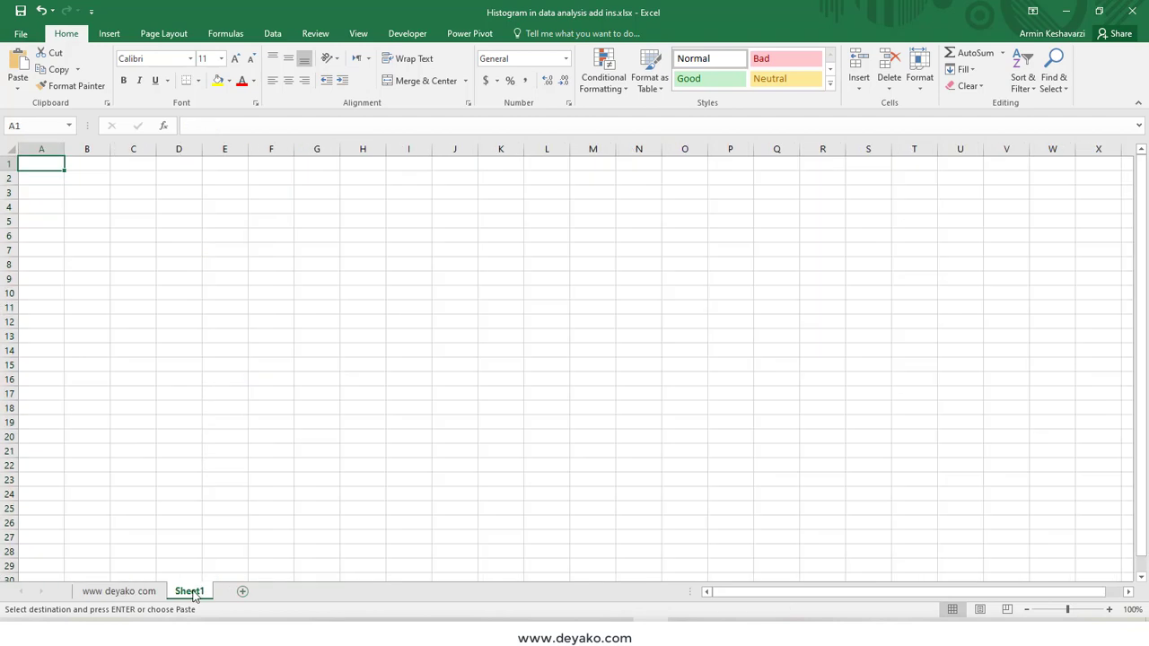
pyautogui.press('BackSpace')
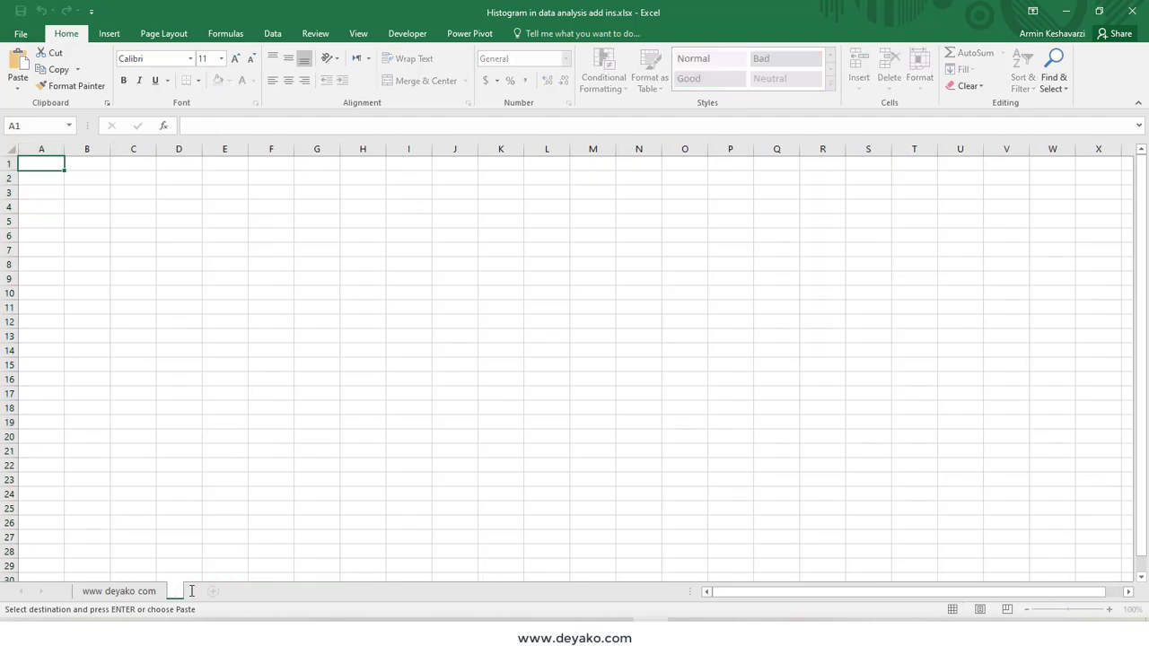
pyautogui.write('In quartile data')
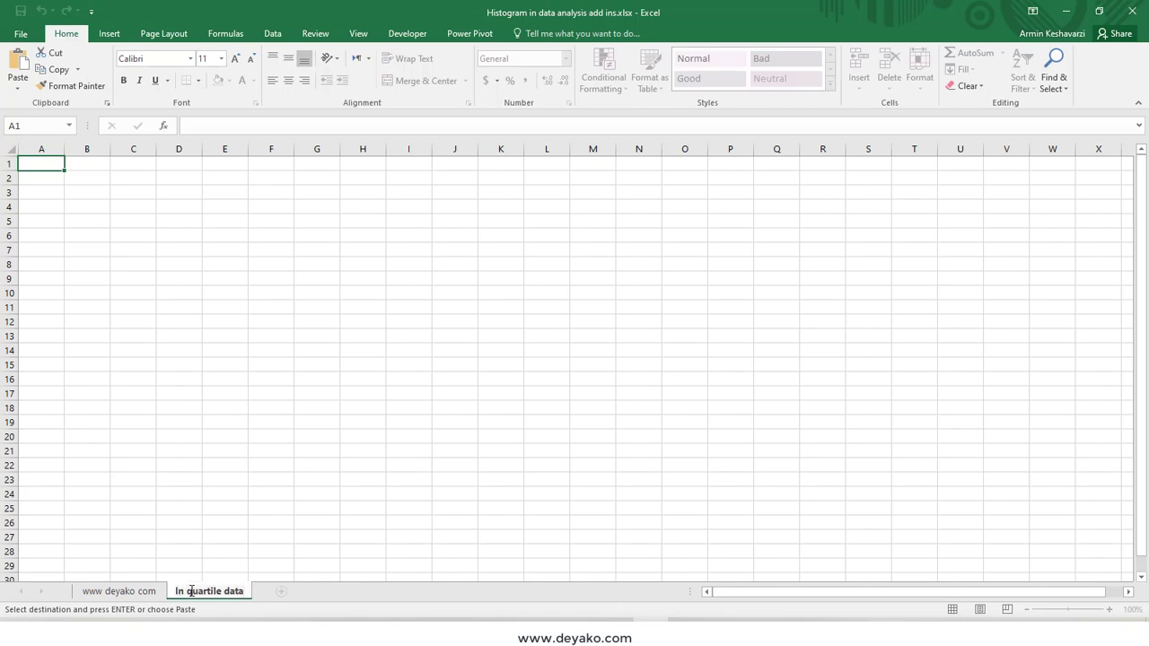
pyautogui.click(130, 264)
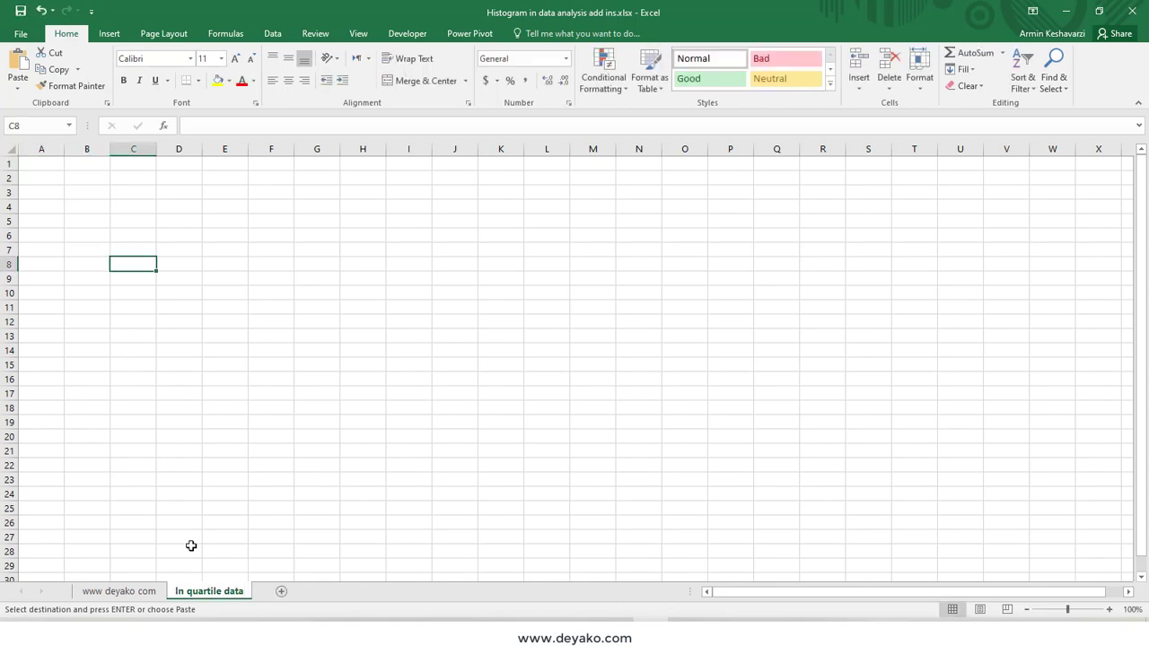
# Paste the column G results from A2 down and head column A 'Sales Data'.
pyautogui.click(121, 592)
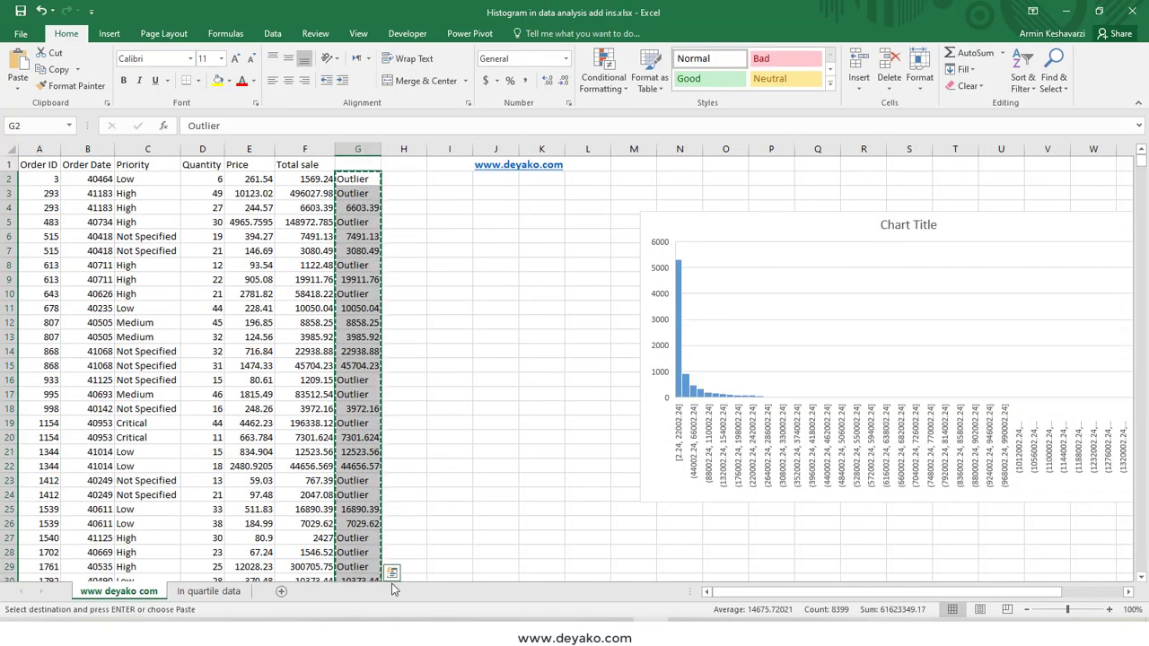
pyautogui.click(208, 591)
pyautogui.click(55, 188)
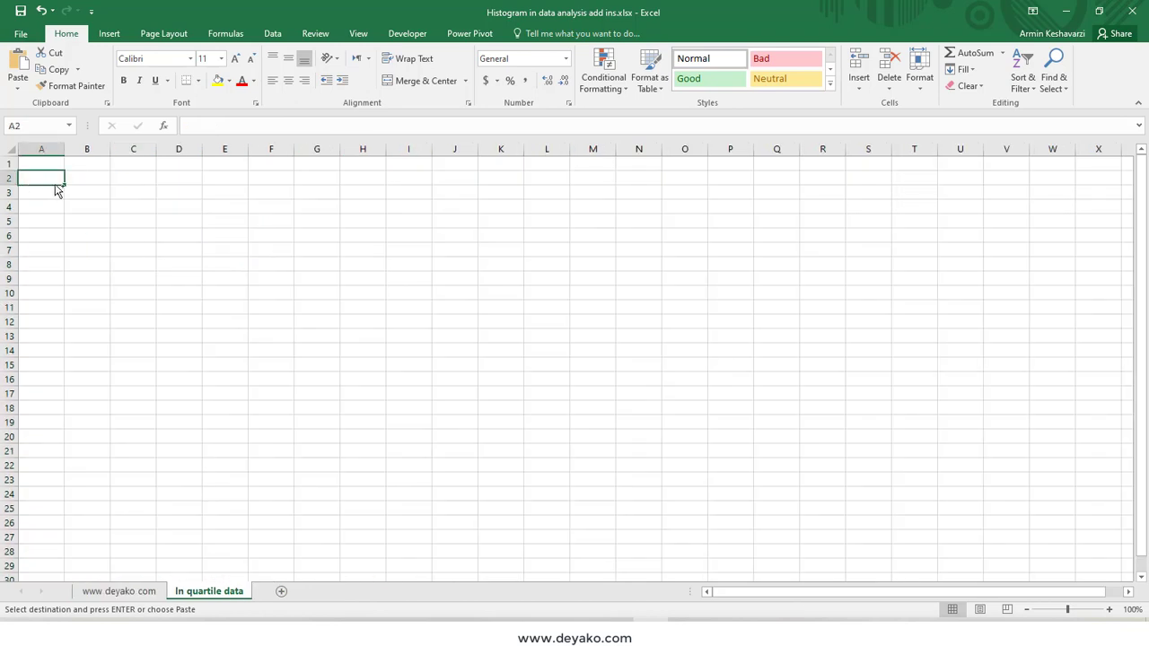
pyautogui.hotkey('ctrl', 'v')
pyautogui.click(32, 162)
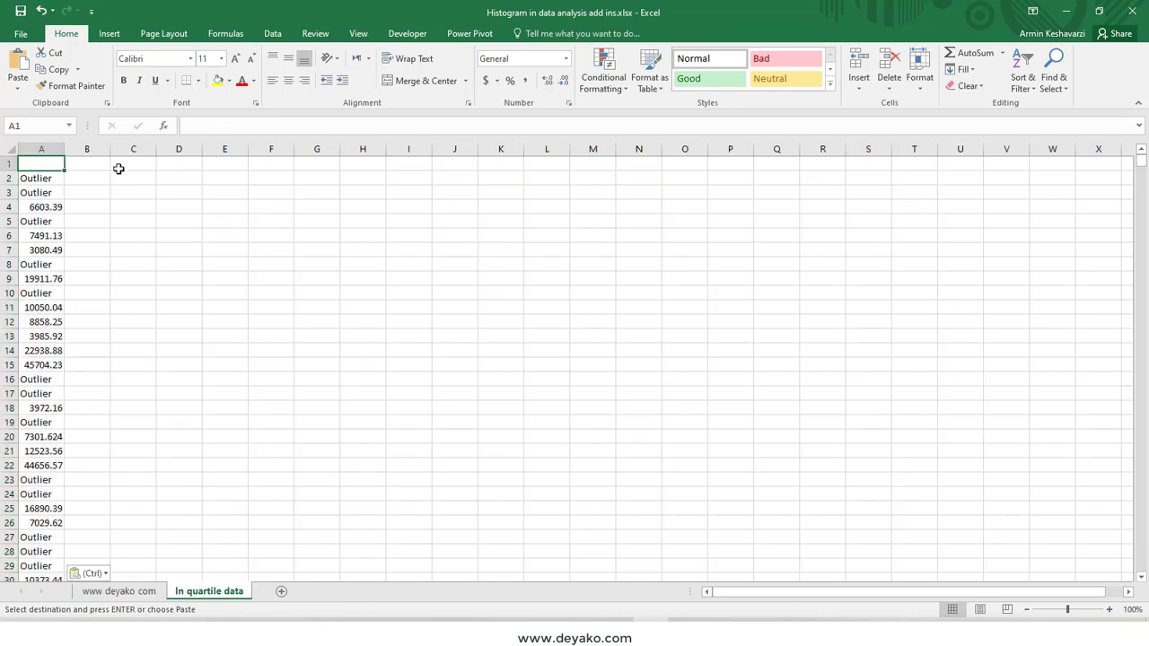
pyautogui.write('Sales Data')
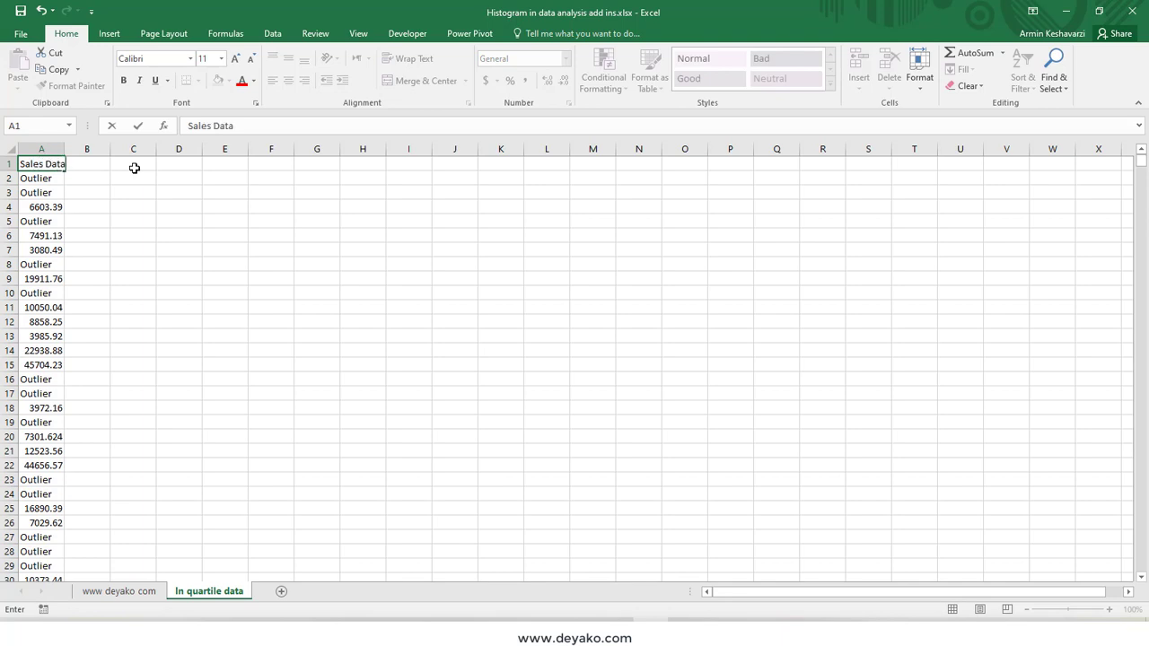
pyautogui.press('Return')
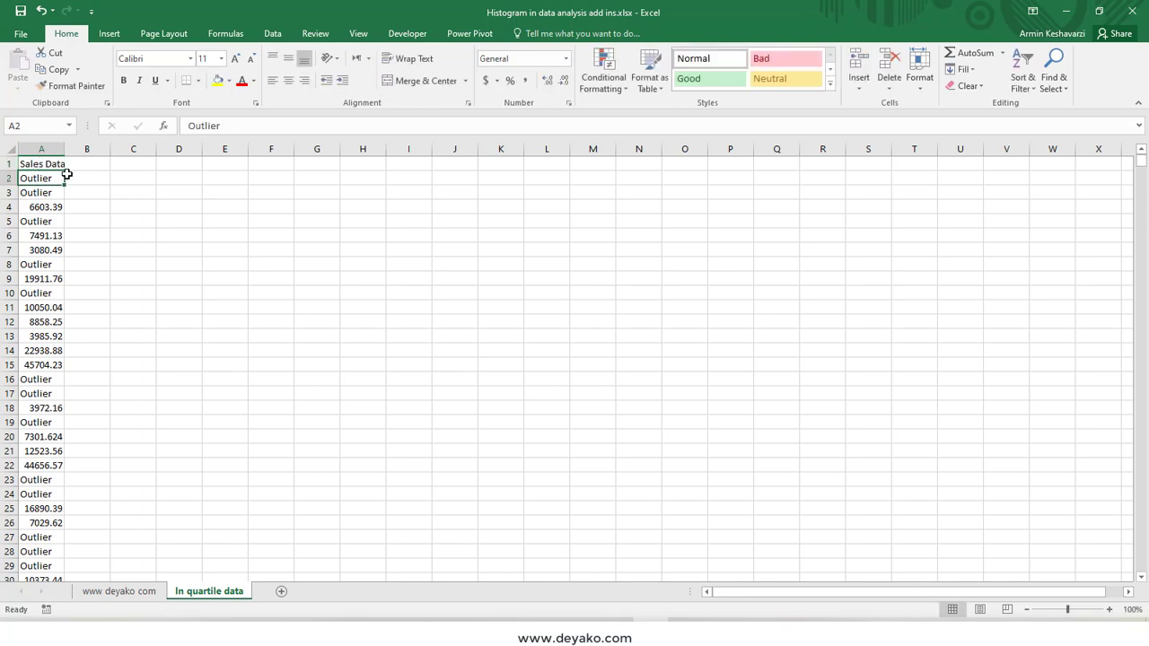
# Filter the Sales Data column to show only Outlier rows.
pyautogui.click(49, 164)
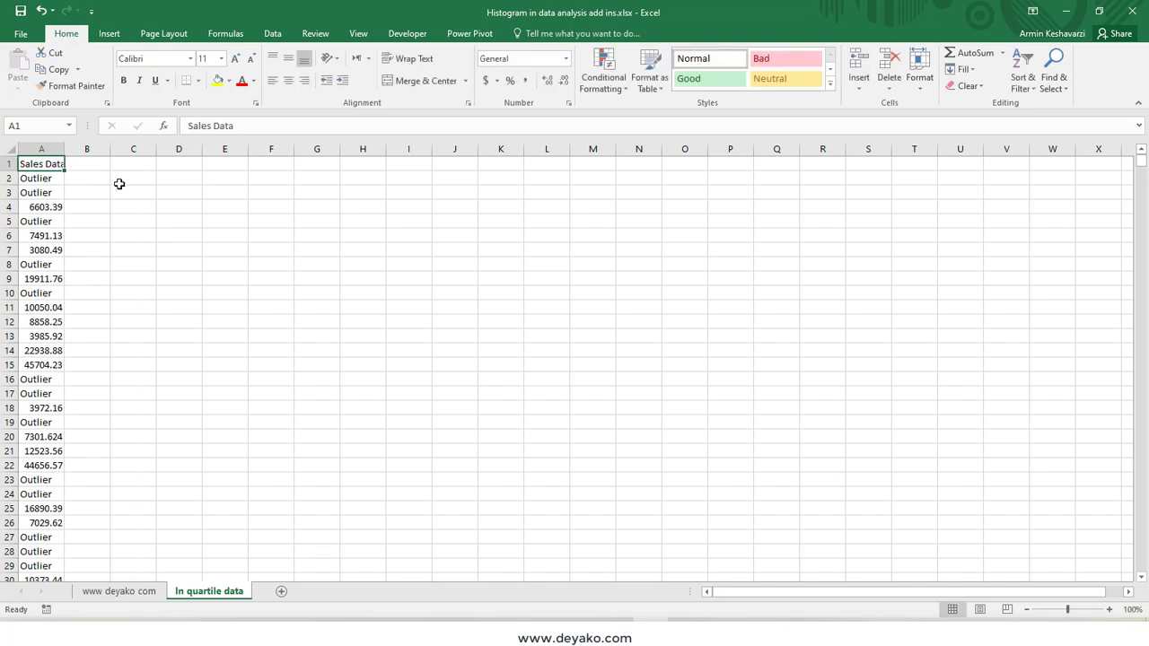
pyautogui.click(1023, 67)
pyautogui.click(1033, 158)
pyautogui.click(58, 164)
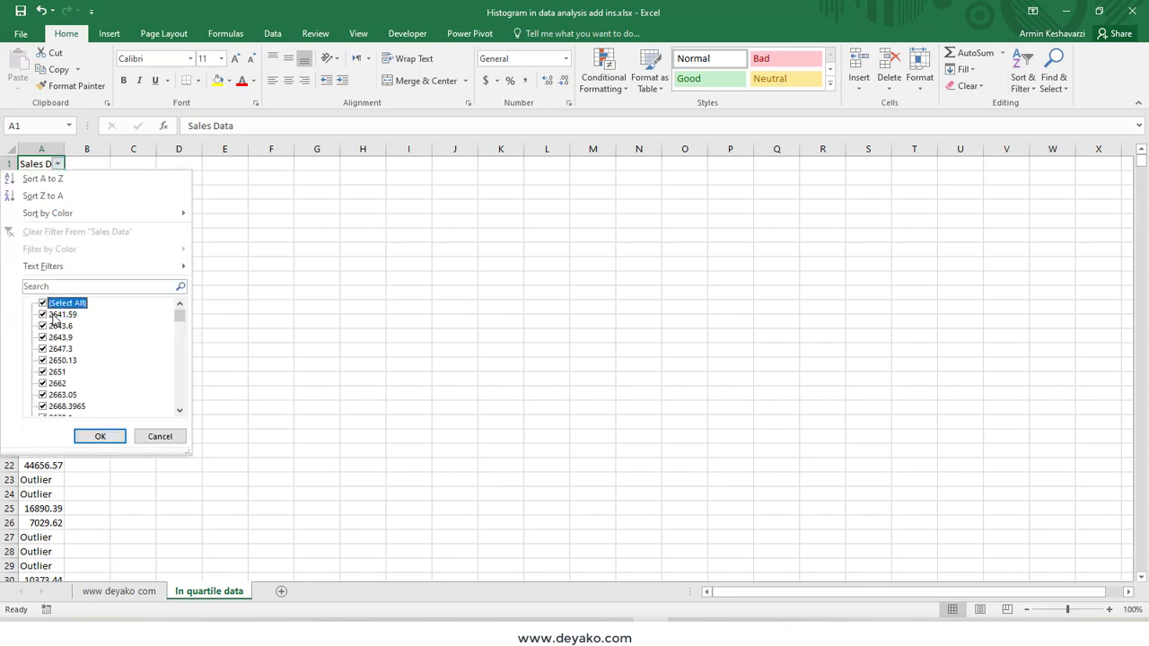
pyautogui.click(42, 303)
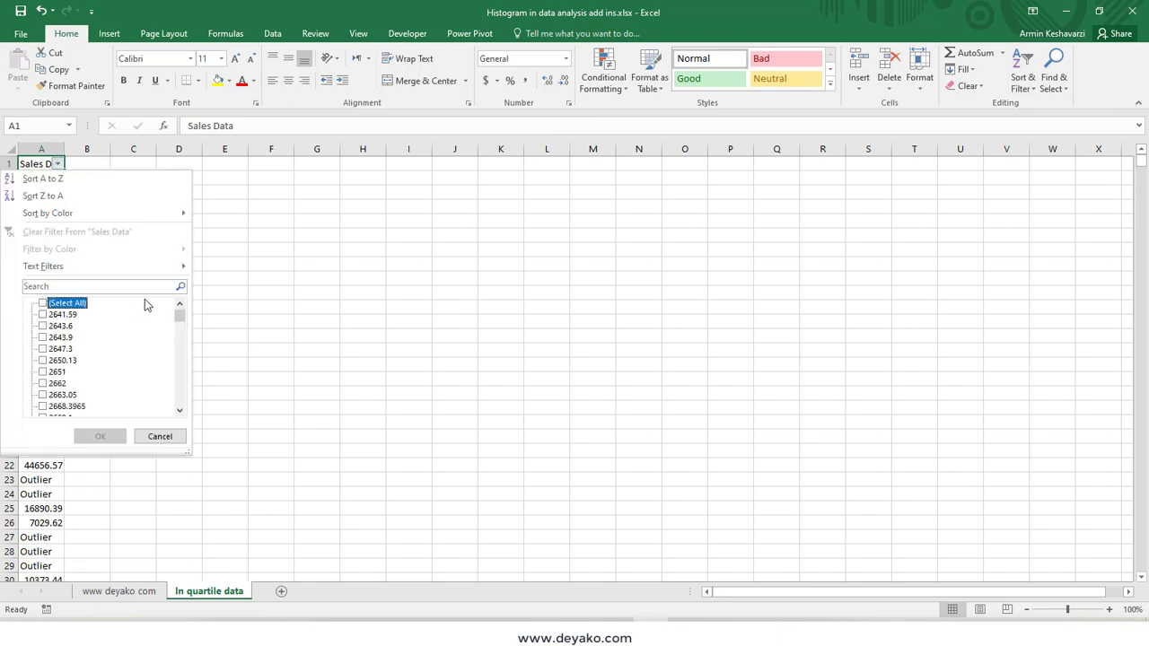
pyautogui.moveTo(183, 312); pyautogui.dragTo(179, 414)
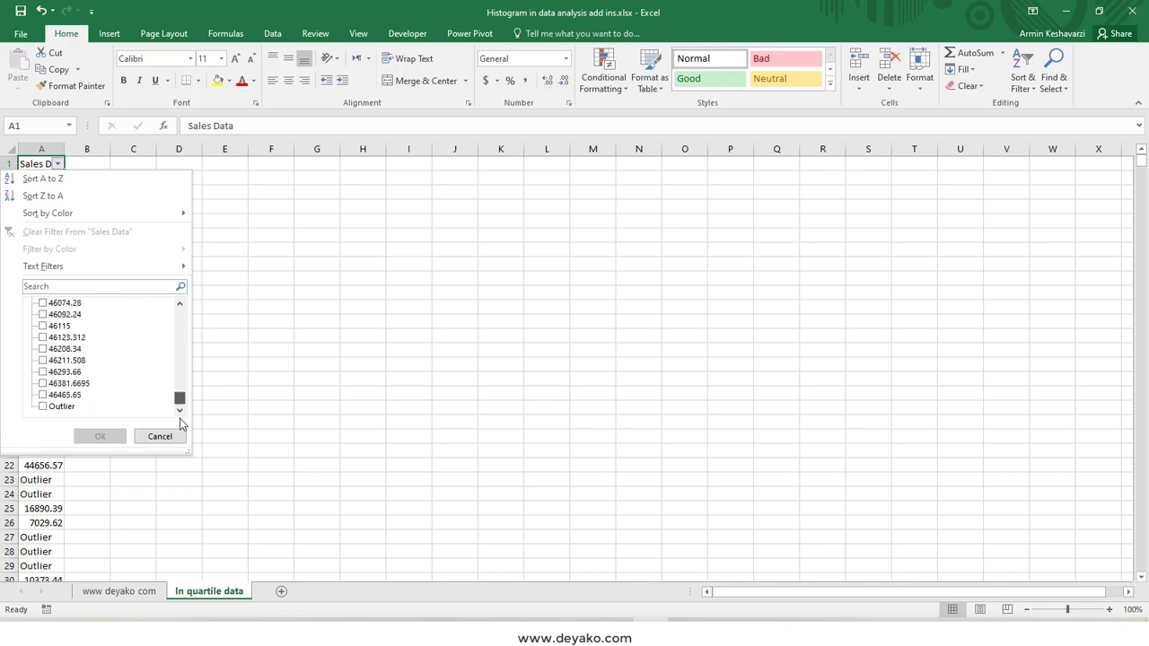
pyautogui.click(43, 408)
pyautogui.click(43, 408)
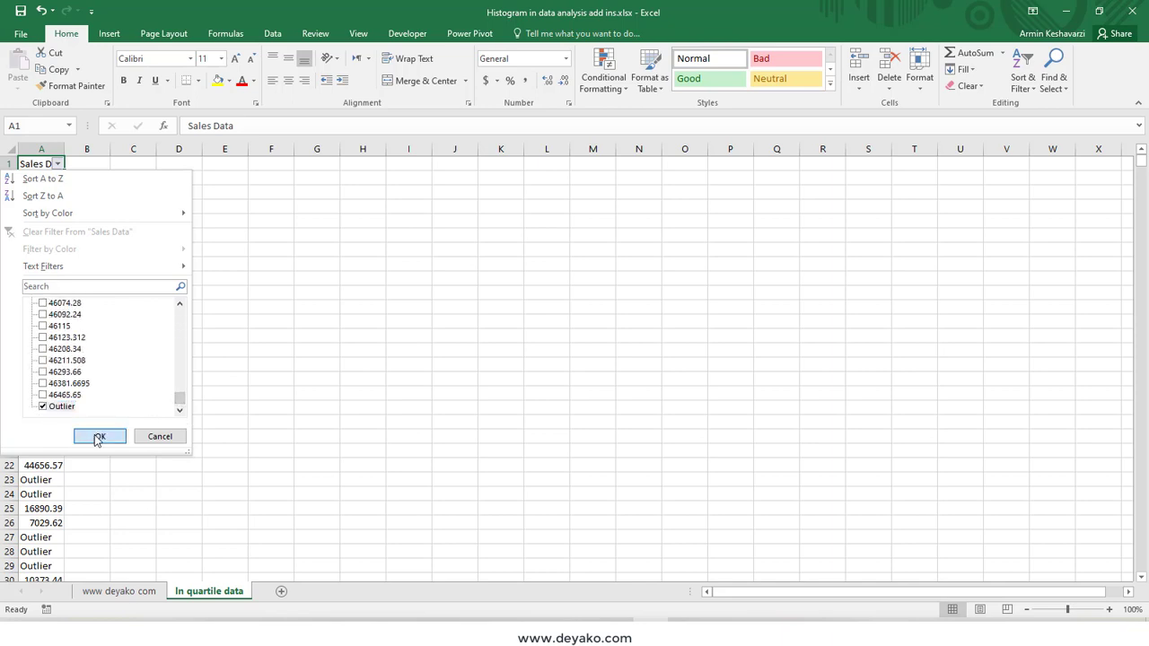
pyautogui.click(97, 436)
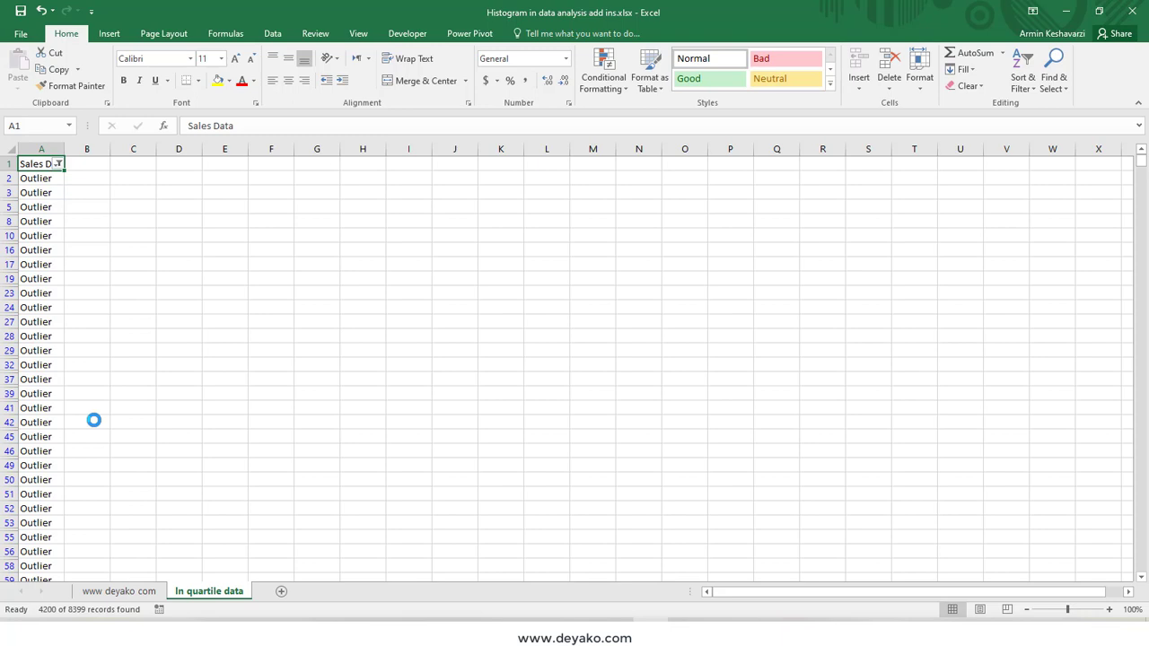
# Select all visible Outlier rows down to the last record and delete those rows.
pyautogui.click(10, 176)
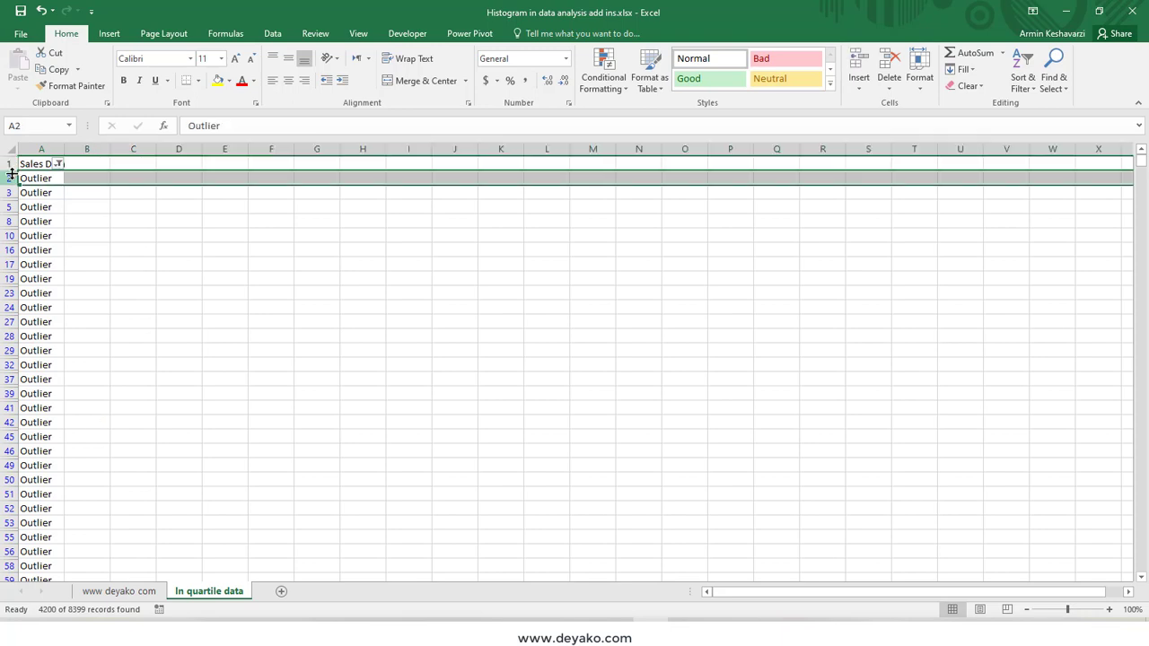
pyautogui.hotkey('ctrl', 'shift', 'Down')
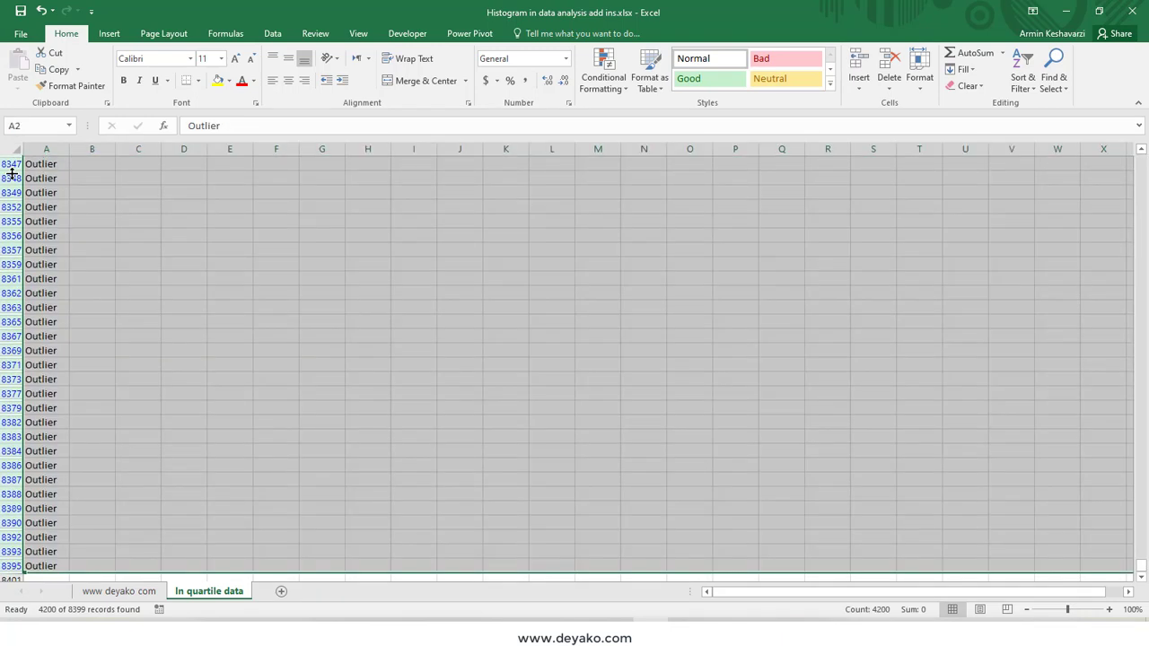
pyautogui.rightClick(13, 233)
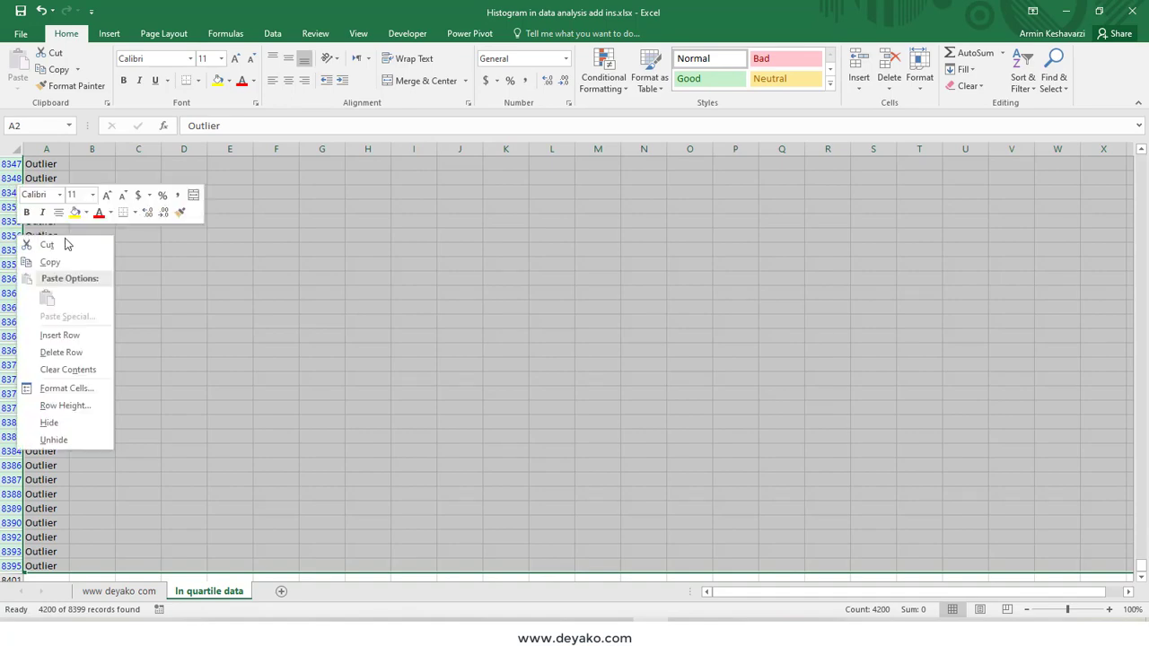
pyautogui.click(74, 353)
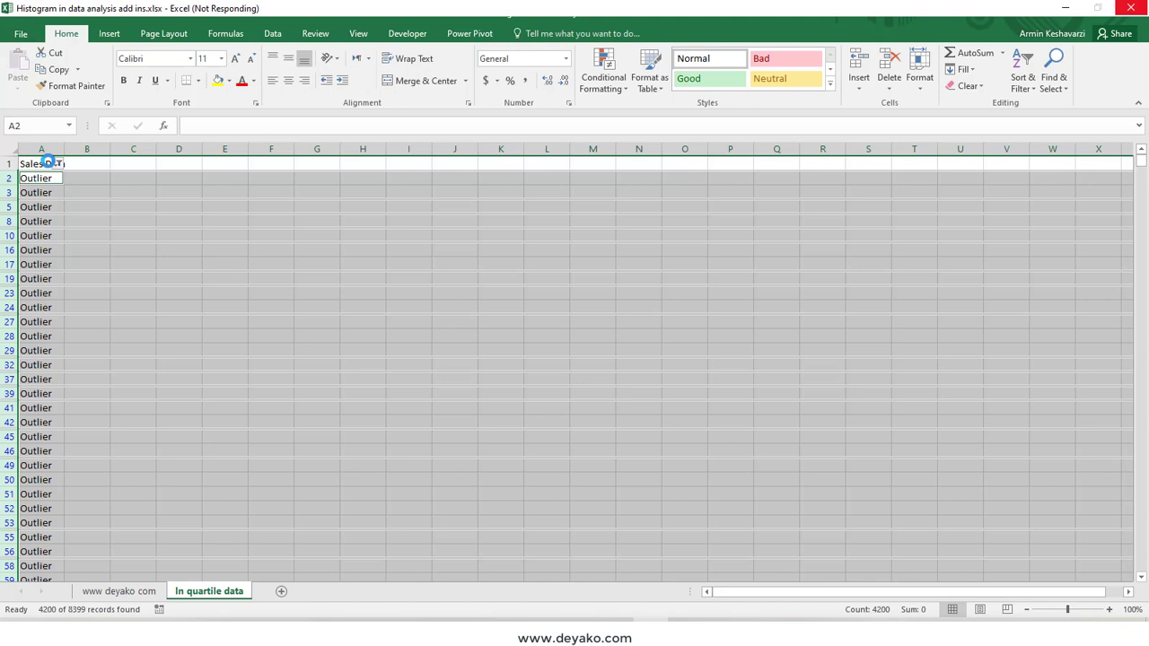
# Clear the Sales Data filter so every remaining row shows.
pyautogui.click(57, 177)
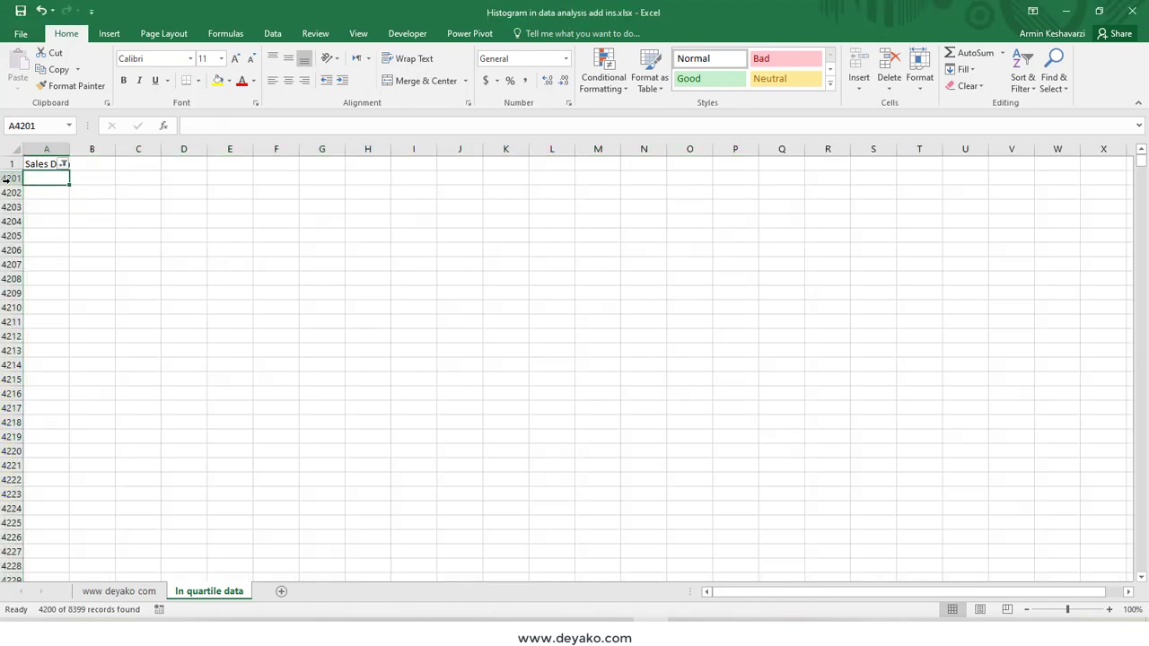
pyautogui.click(63, 165)
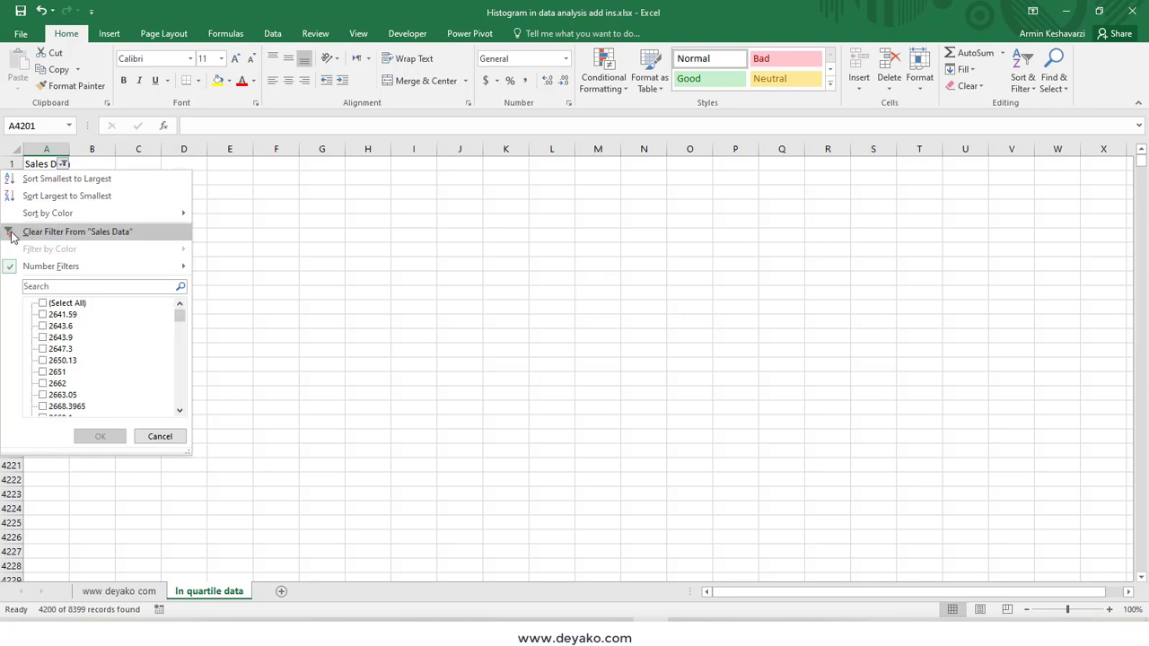
pyautogui.click(53, 232)
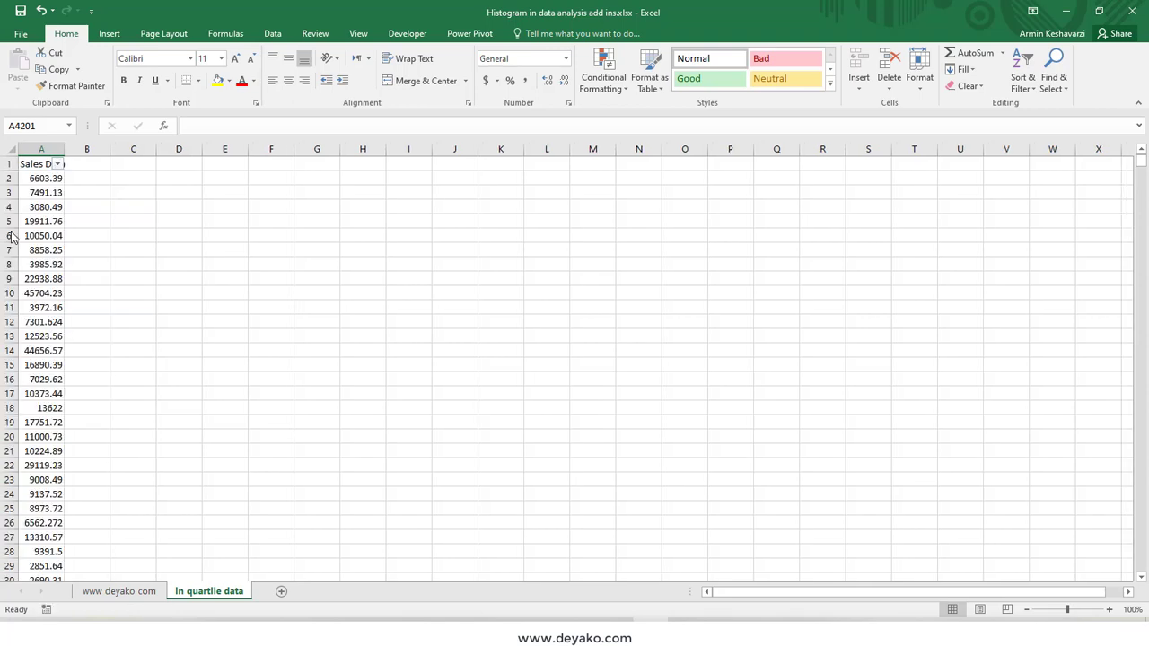
# Turn off filtering and autofit column A to its sales values.
pyautogui.click(41, 167)
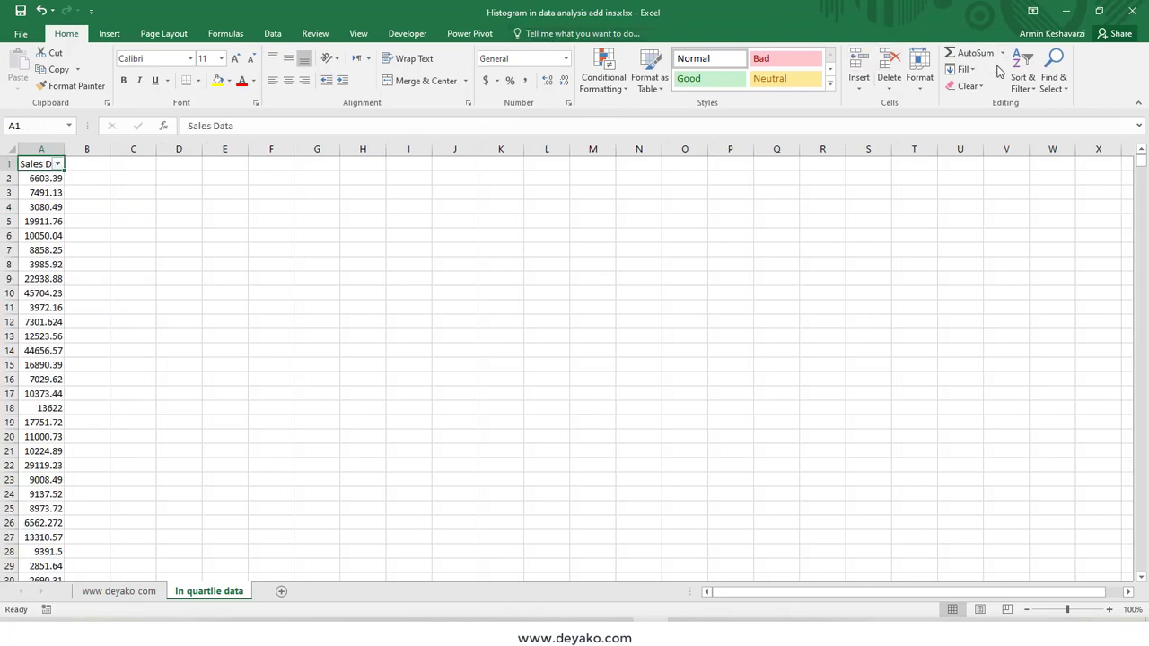
pyautogui.click(1023, 79)
pyautogui.click(999, 170)
pyautogui.doubleClick(64, 149)
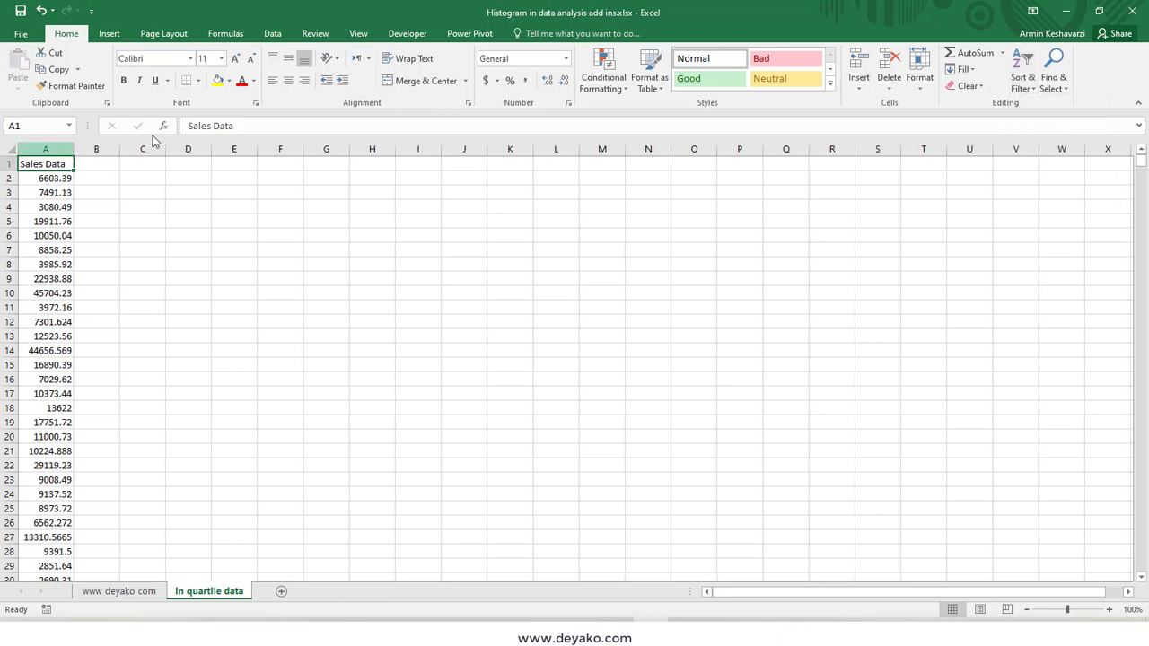
pyautogui.click(109, 34)
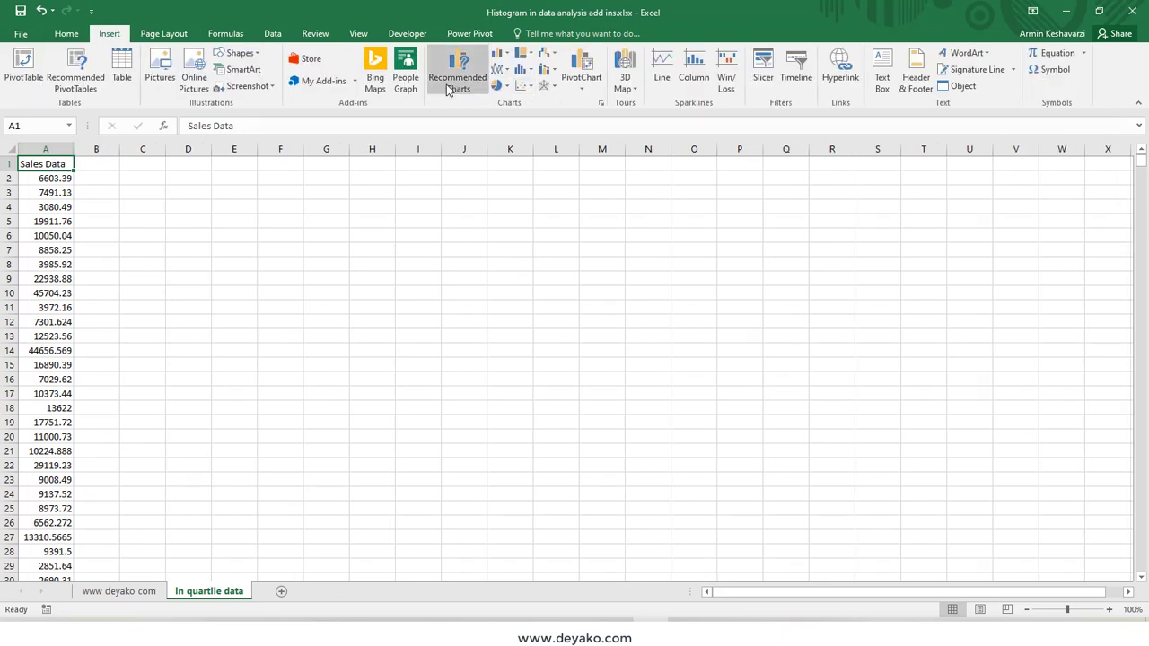
# Insert a built-in Histogram statistic chart of the sales values A2:A4200.
pyautogui.click(524, 69)
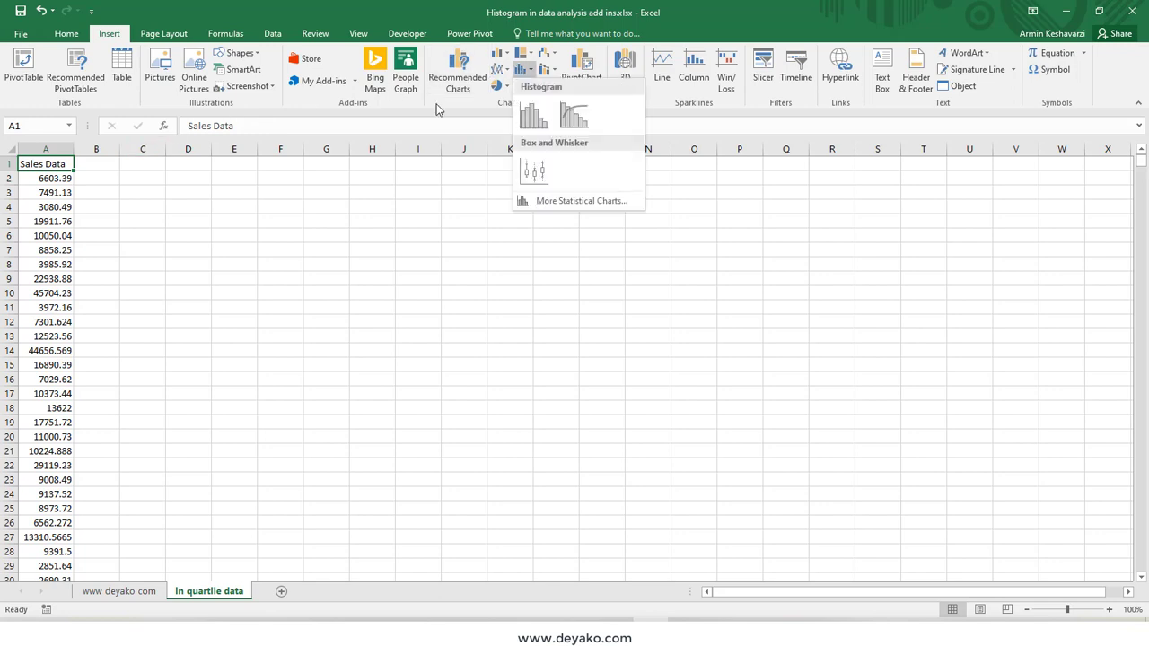
pyautogui.click(68, 178)
pyautogui.click(52, 178)
pyautogui.hotkey('ctrl', 'shift', 'Down')
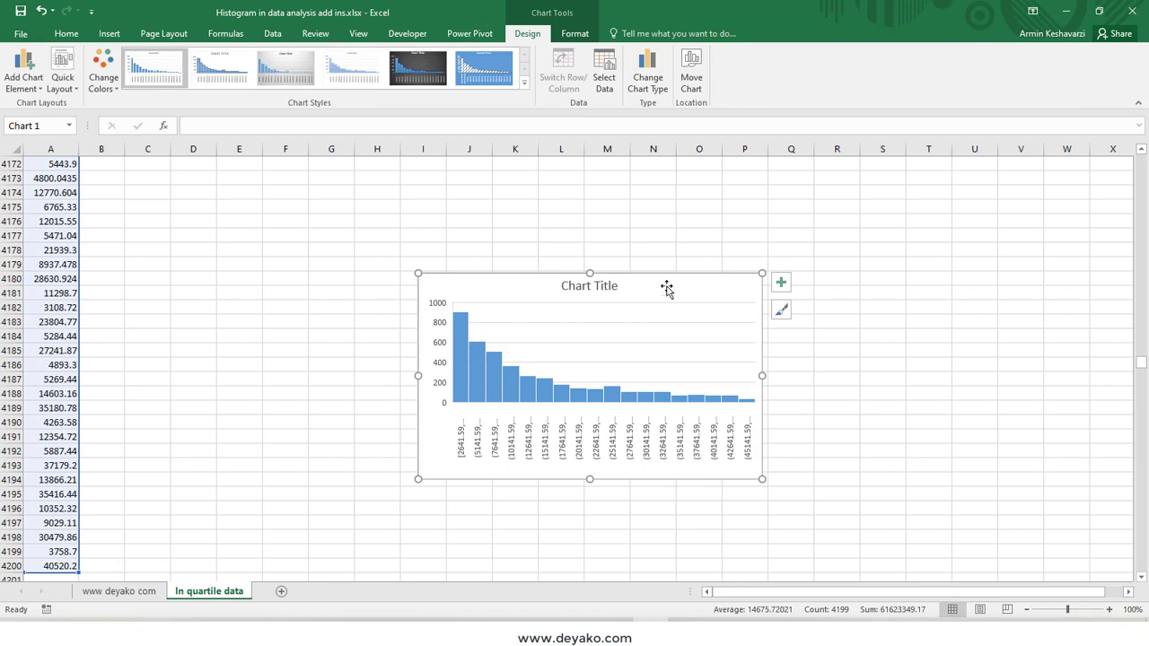
pyautogui.moveTo(1140, 362); pyautogui.dragTo(1140, 162)
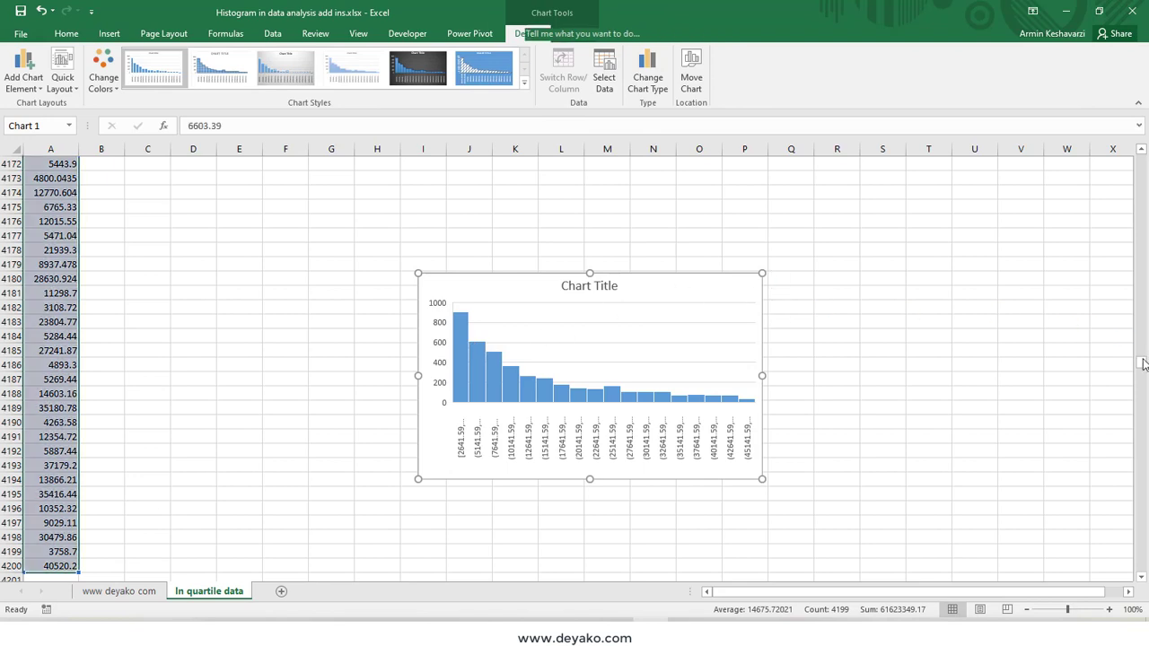
# Paste the histogram at D2, enlarge it and nudge it slightly left and down.
pyautogui.click(180, 178)
pyautogui.hotkey('ctrl', 'v')
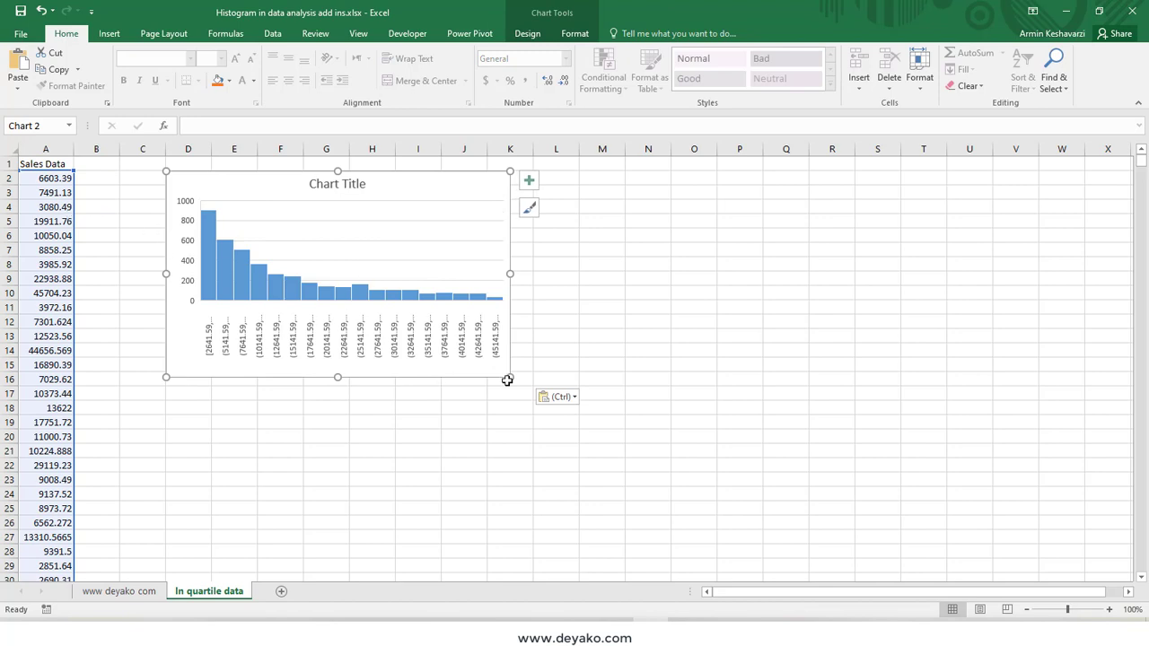
pyautogui.moveTo(510, 377); pyautogui.dragTo(733, 433)
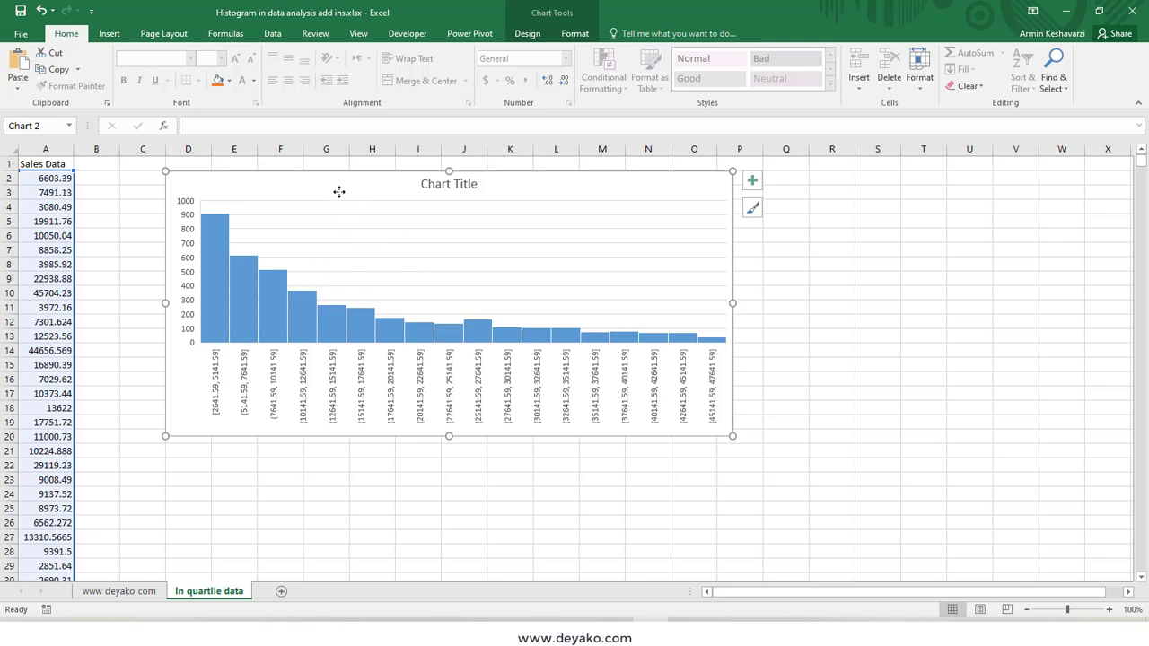
pyautogui.moveTo(350, 184); pyautogui.dragTo(315, 201)
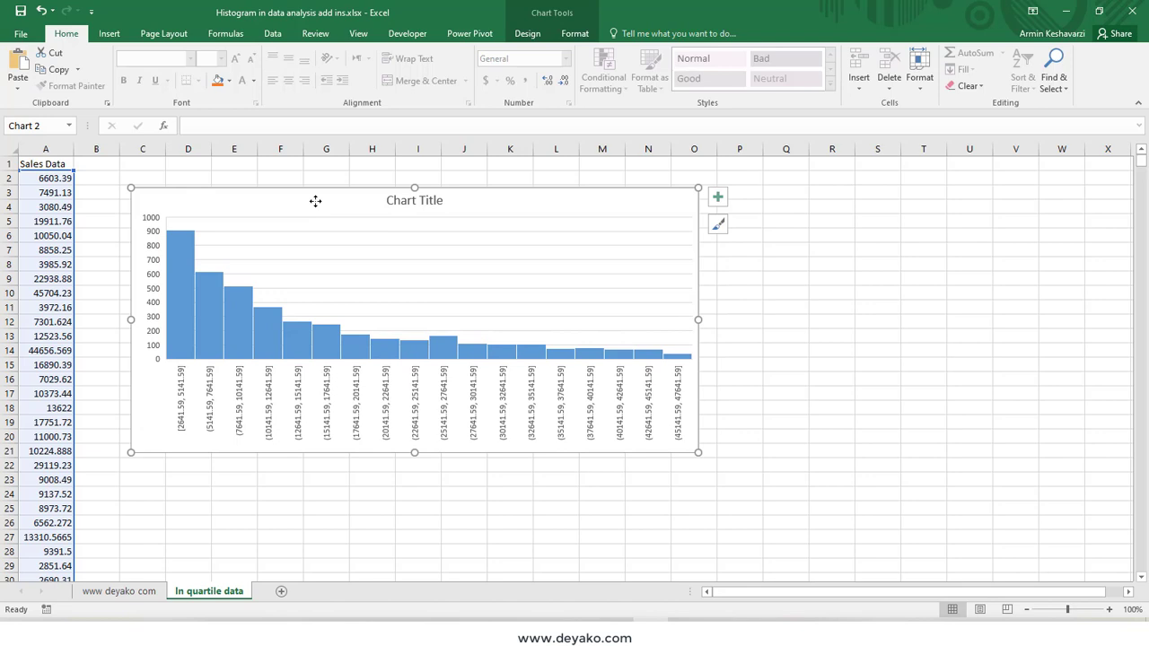
# From Data > Data Analysis, choose the Histogram tool and confirm with OK.
pyautogui.click(273, 34)
pyautogui.click(90, 210)
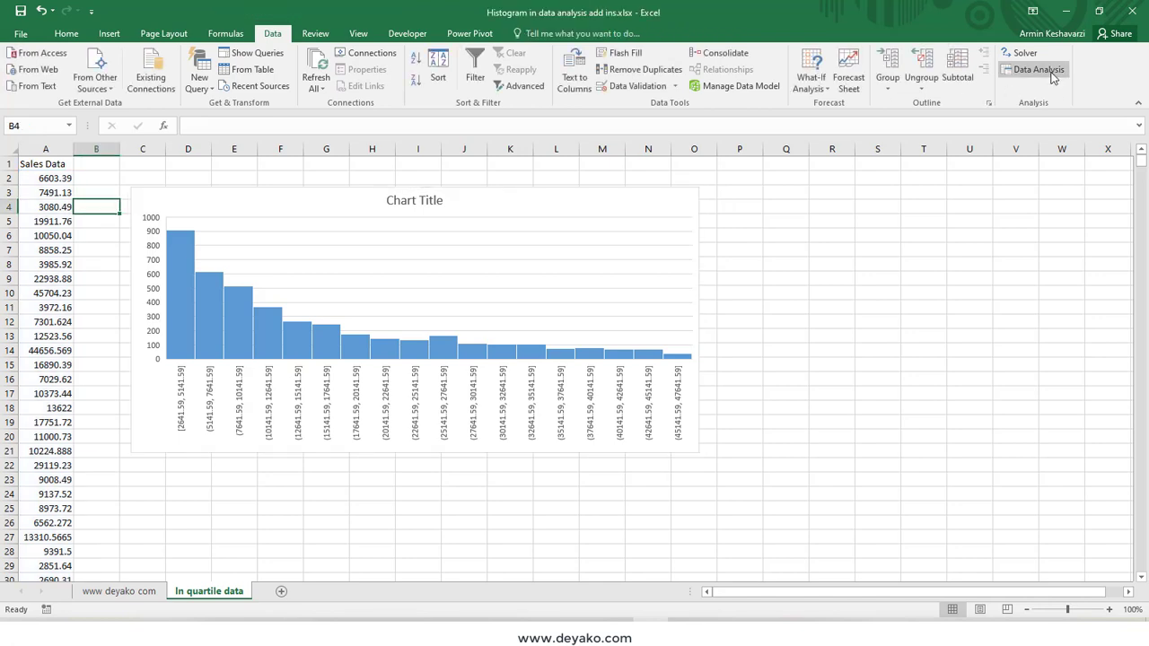
pyautogui.click(1039, 69)
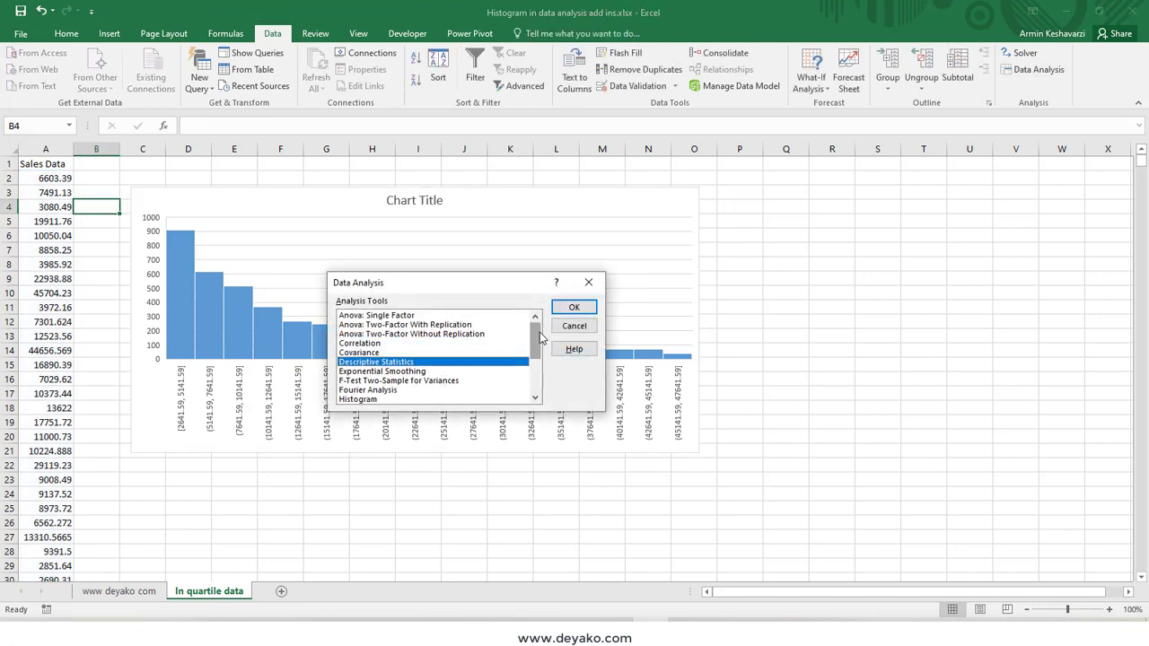
pyautogui.moveTo(535, 334); pyautogui.dragTo(535, 369)
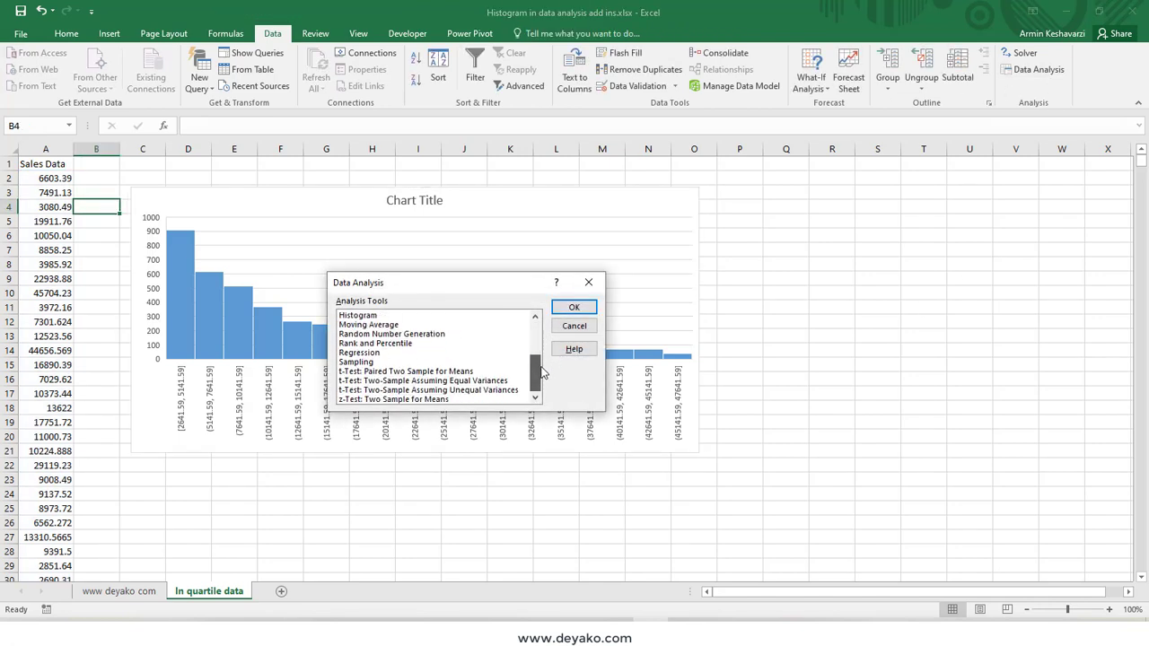
pyautogui.click(366, 317)
pyautogui.click(567, 308)
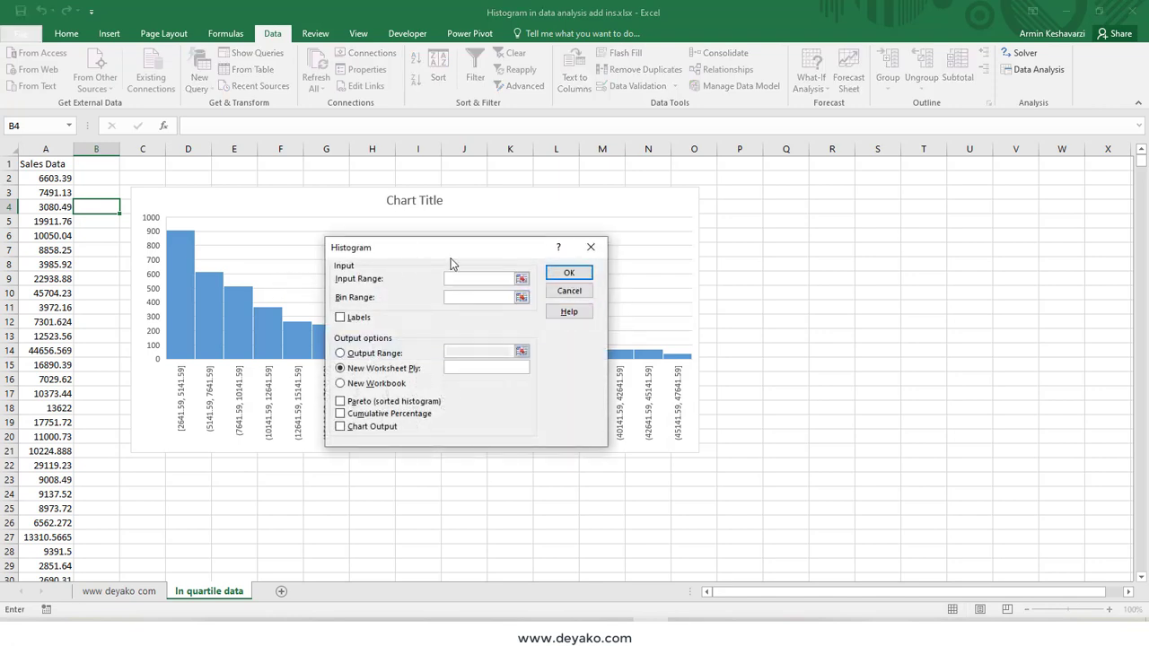
# Set the Histogram input range to the sales values $A$2:$A$4200.
pyautogui.click(57, 182)
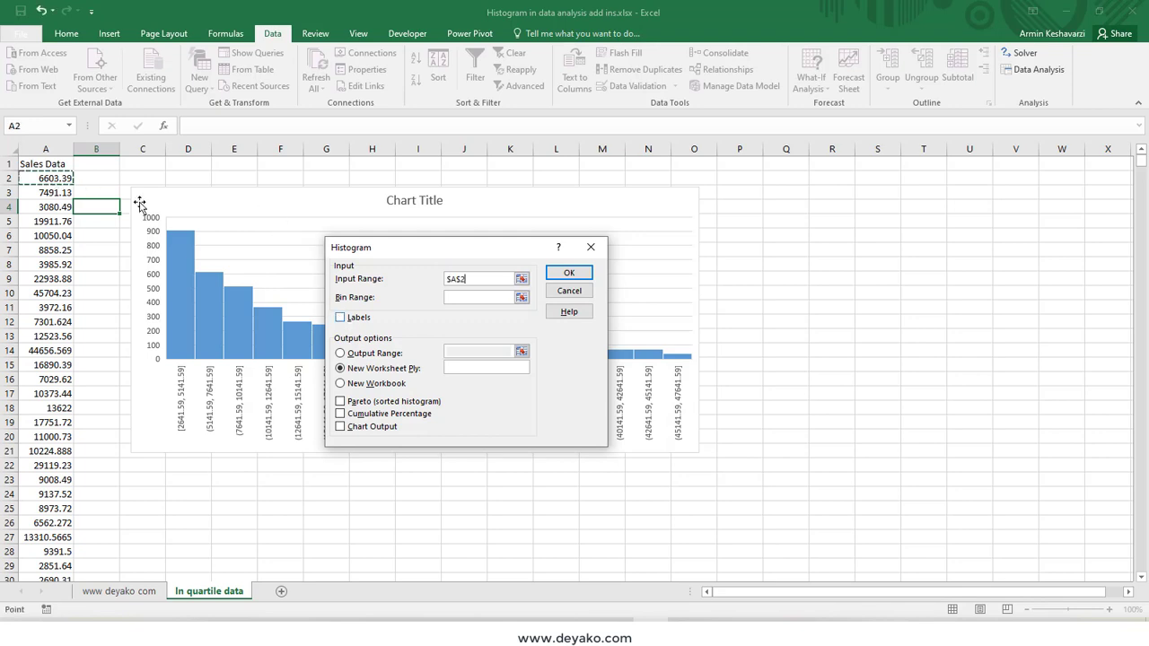
pyautogui.moveTo(45, 166); pyautogui.dragTo(45, 166)
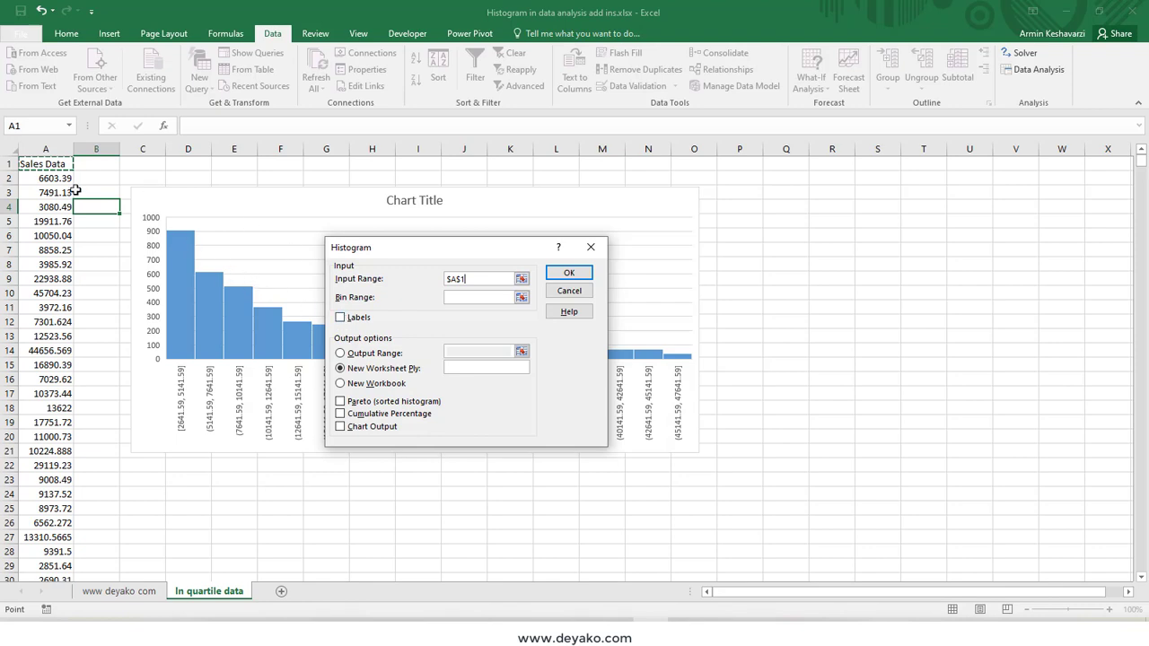
pyautogui.click(46, 181)
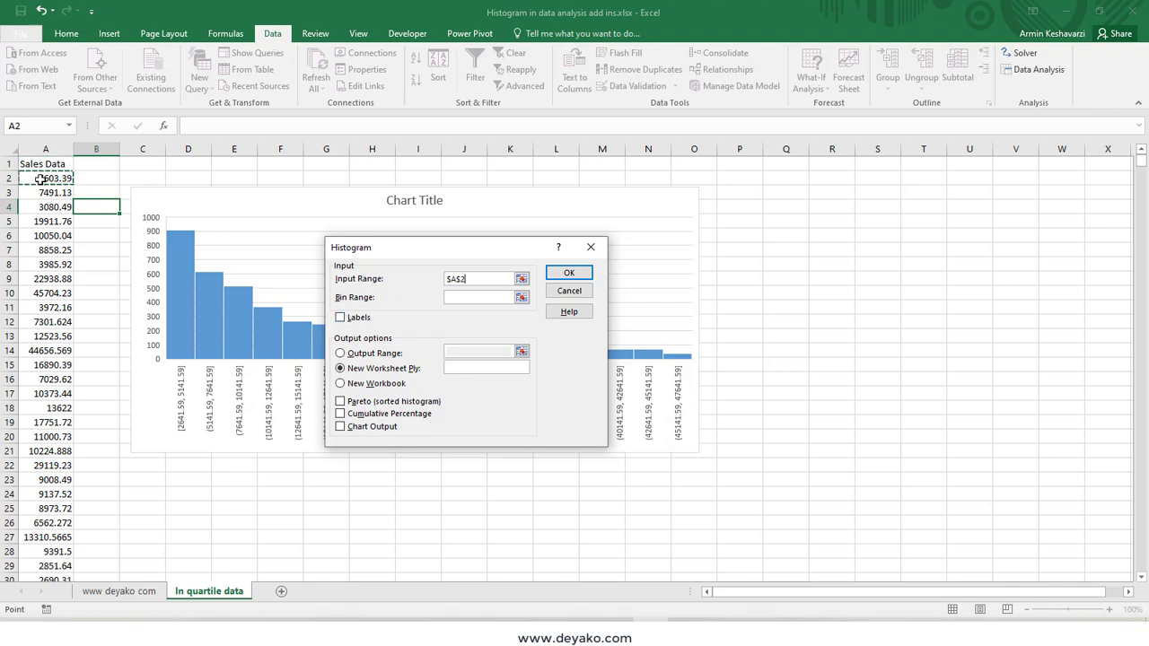
pyautogui.hotkey('ctrl', 'shift', 'Down')
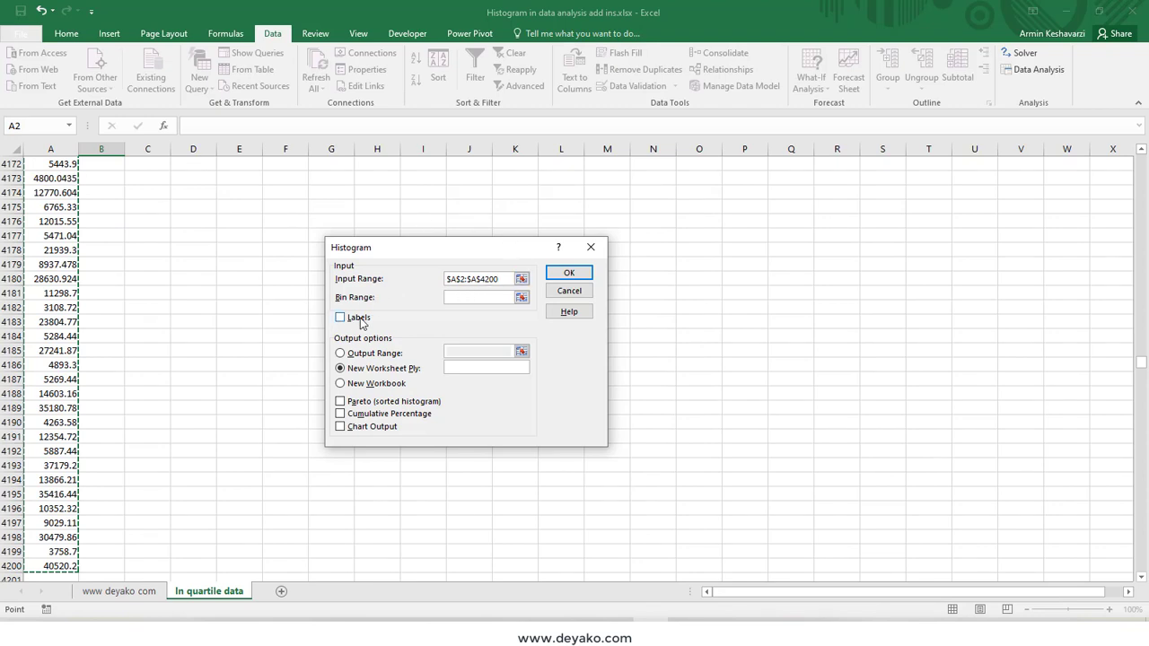
pyautogui.click(458, 296)
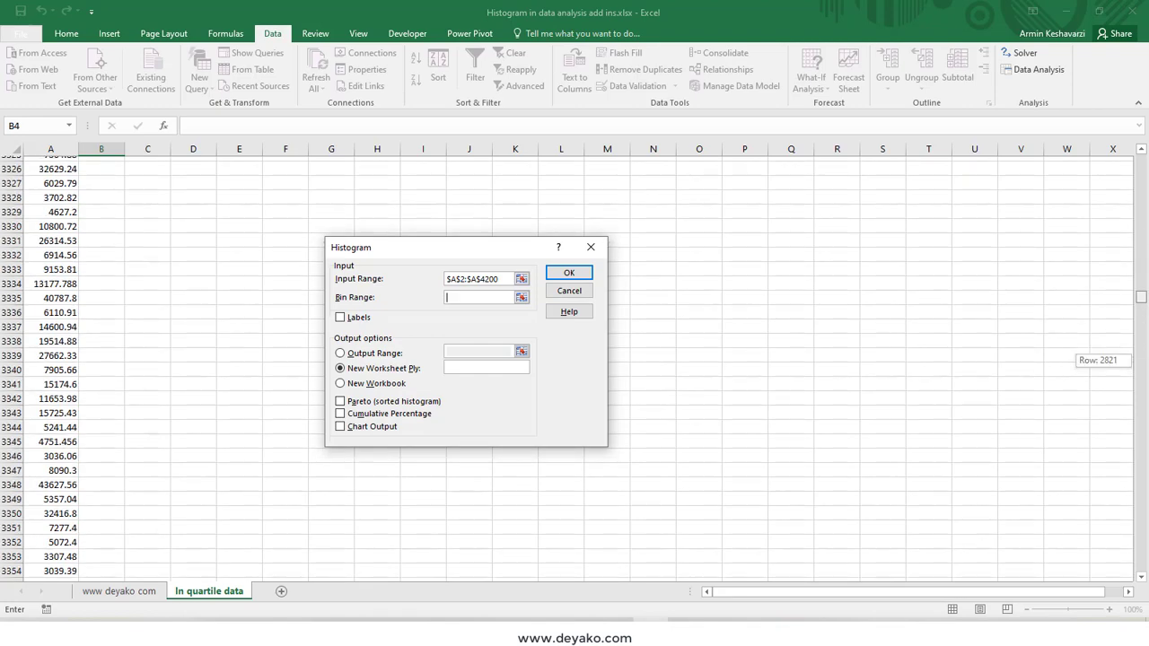
pyautogui.moveTo(1143, 366); pyautogui.dragTo(1143, 160)
pyautogui.click(468, 369)
pyautogui.write('Histogram')
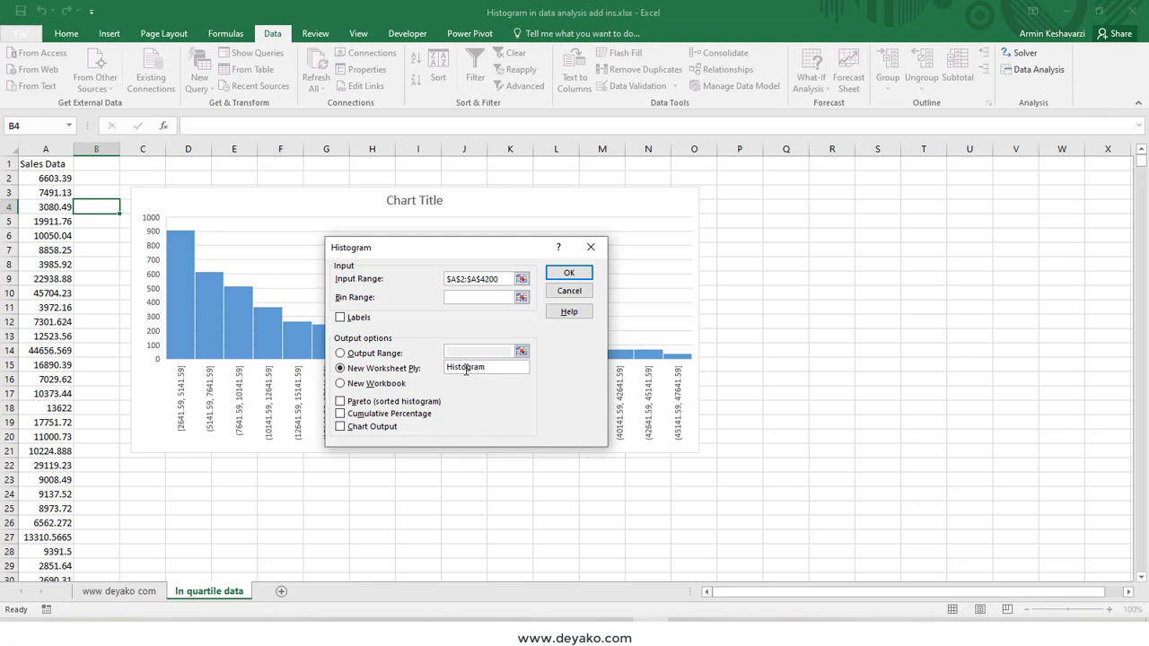
# Output to new sheet 'Histogram' with Pareto, Cumulative Percentage and Chart Output ticked, and run it.
pyautogui.doubleClick(466, 368)
pyautogui.click(343, 404)
pyautogui.click(374, 414)
pyautogui.click(361, 429)
pyautogui.click(570, 273)
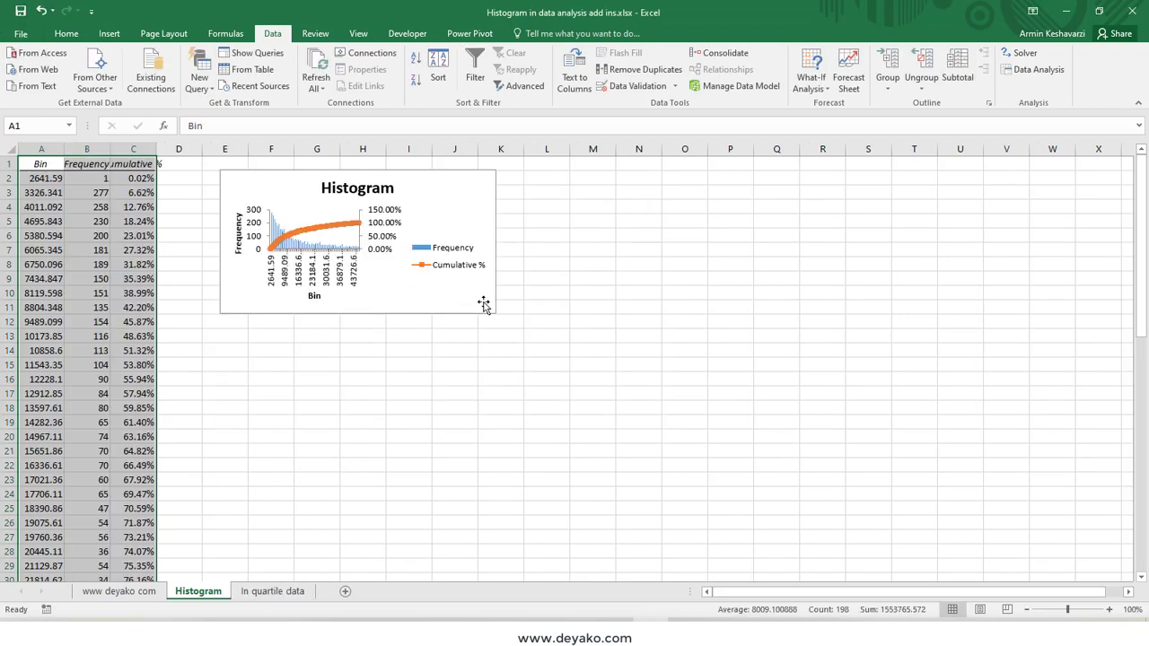
# Enlarge the ToolPak histogram chart to a readable size, then select the Bin column A.
pyautogui.click(480, 303)
pyautogui.moveTo(495, 315); pyautogui.dragTo(976, 498)
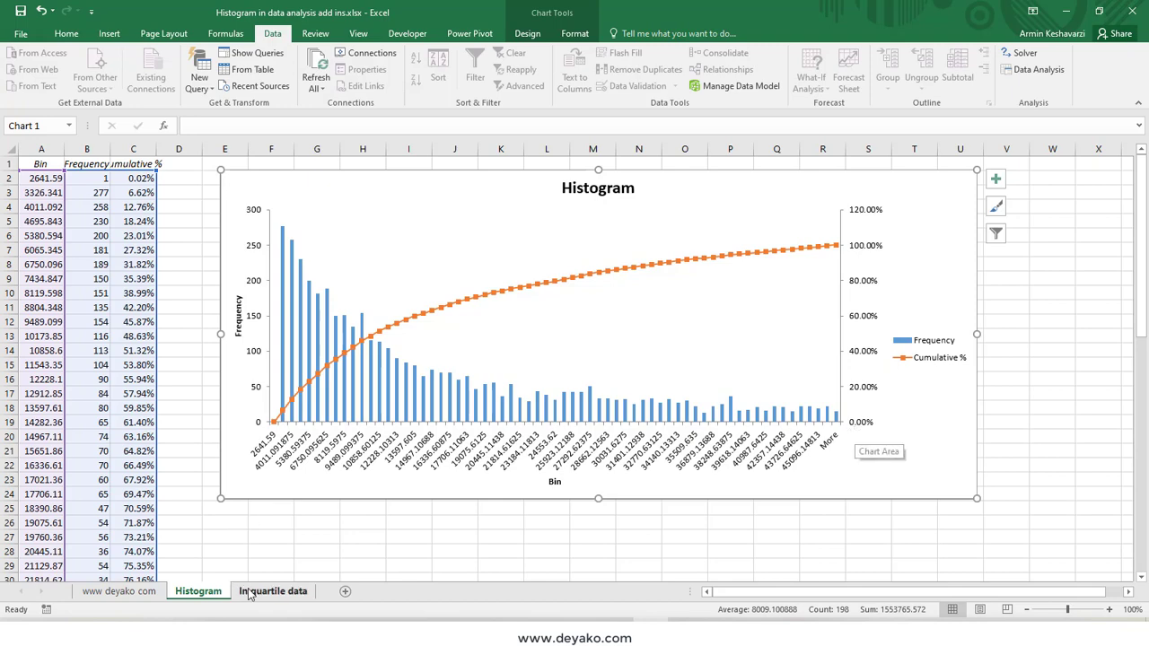
pyautogui.click(278, 592)
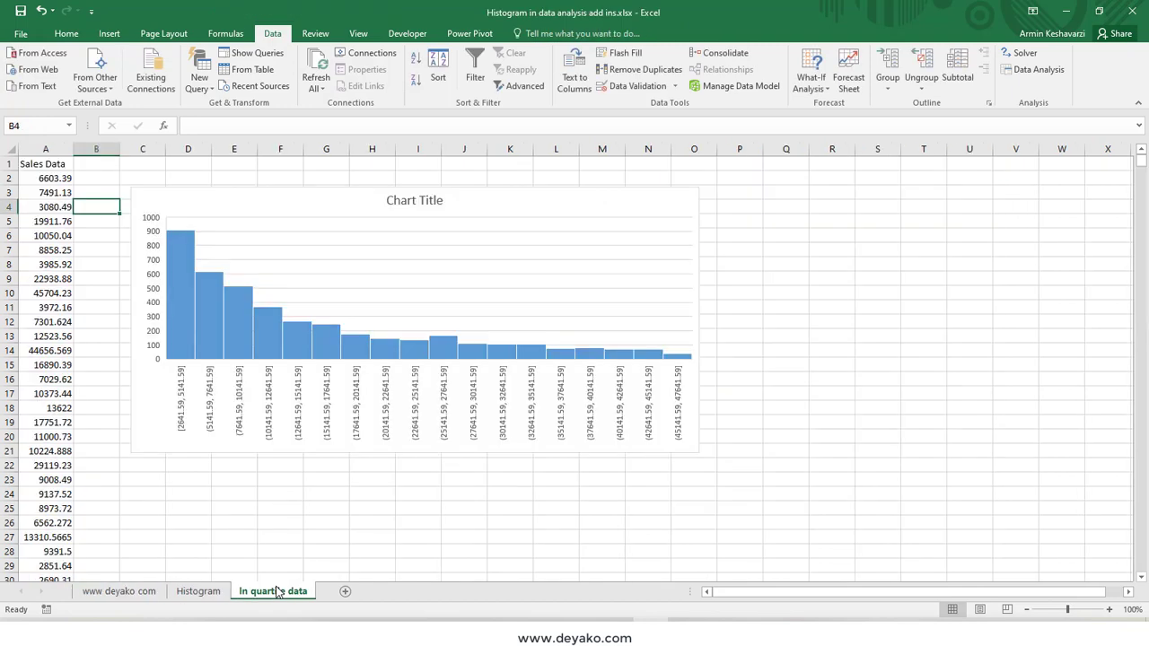
pyautogui.click(198, 591)
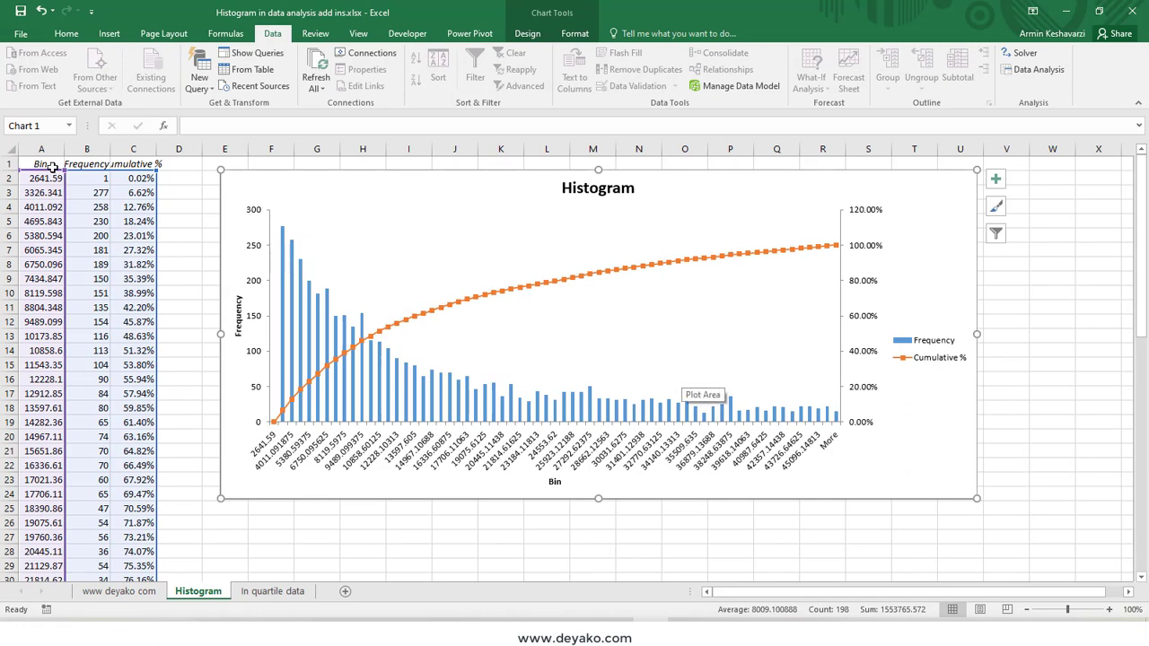
pyautogui.click(35, 189)
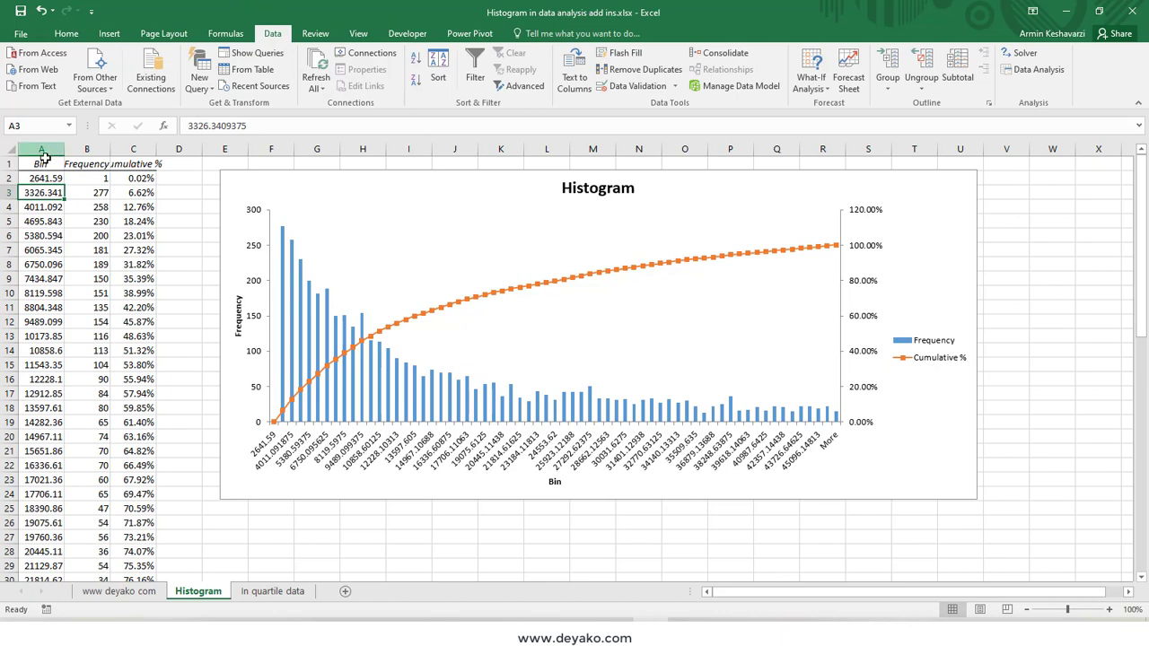
pyautogui.click(44, 151)
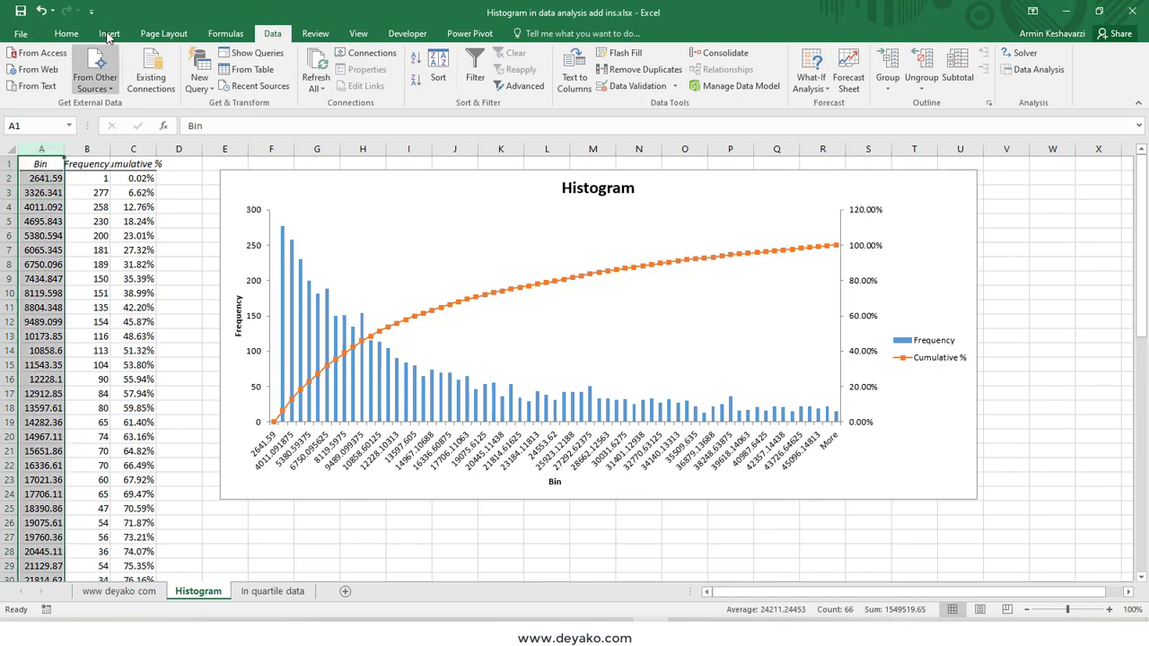
# Format bin values A2:A65 as Number and decrease decimals to whole numbers.
pyautogui.click(68, 36)
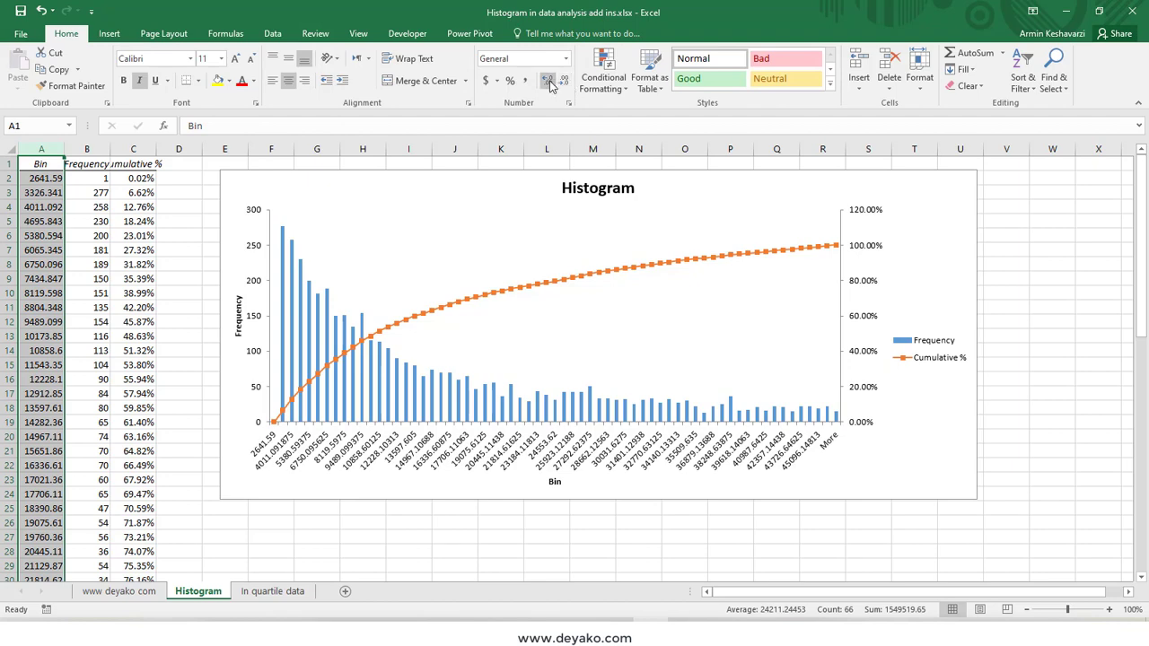
pyautogui.click(52, 174)
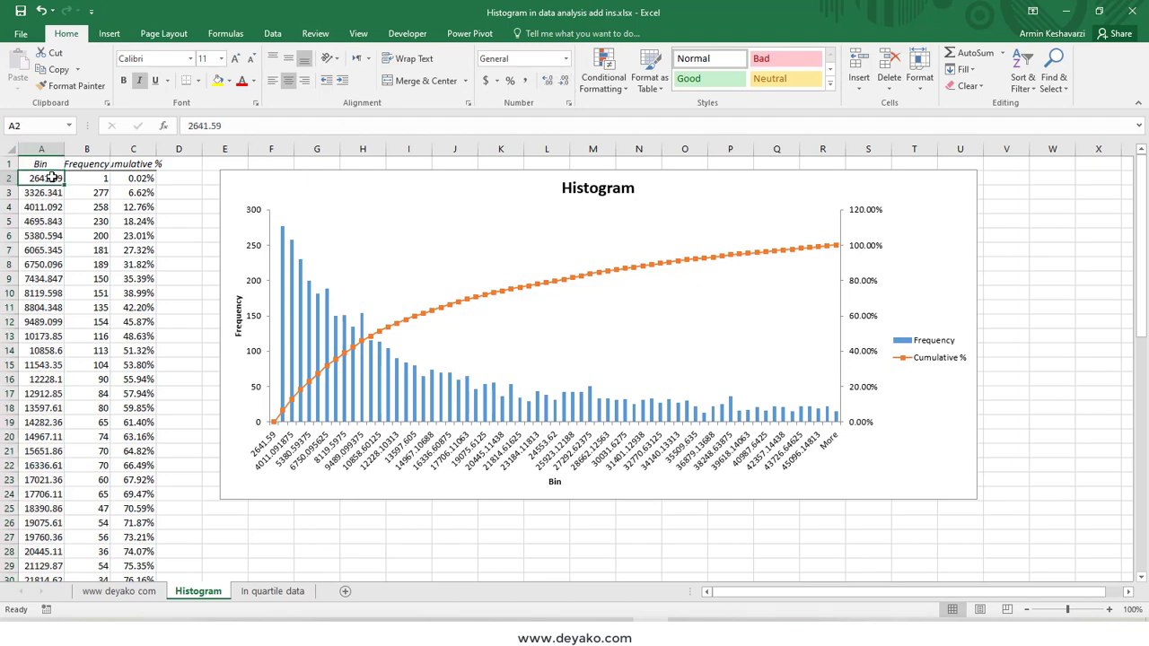
pyautogui.hotkey('ctrl', 'shift', 'Down')
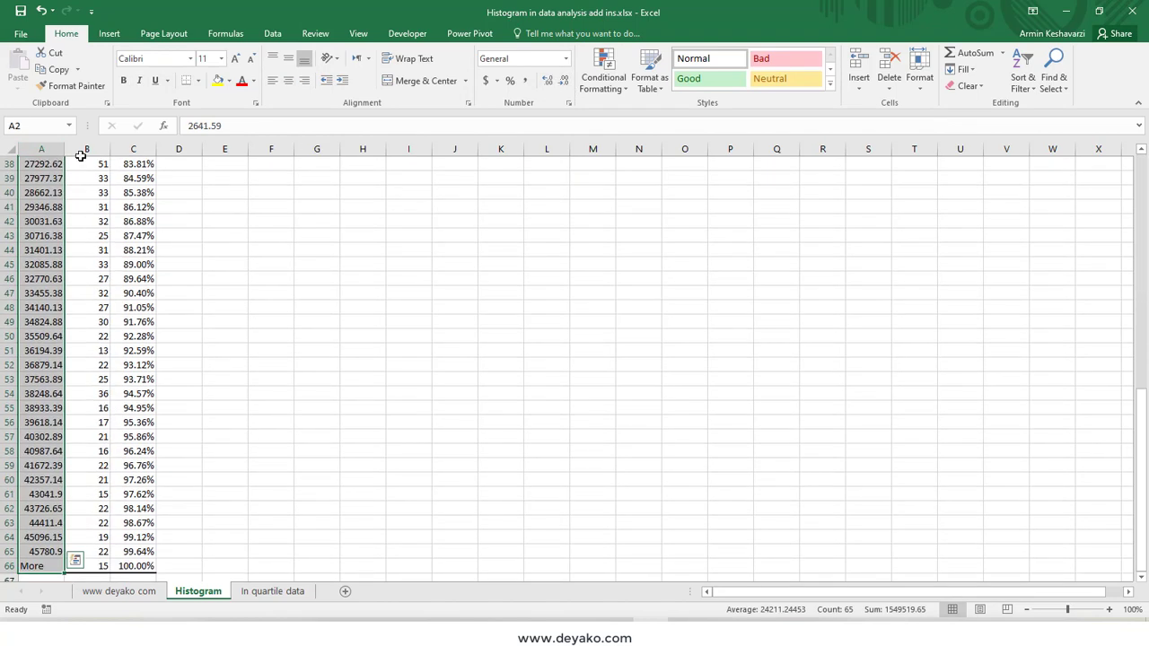
pyautogui.hotkey('shift', 'Up')
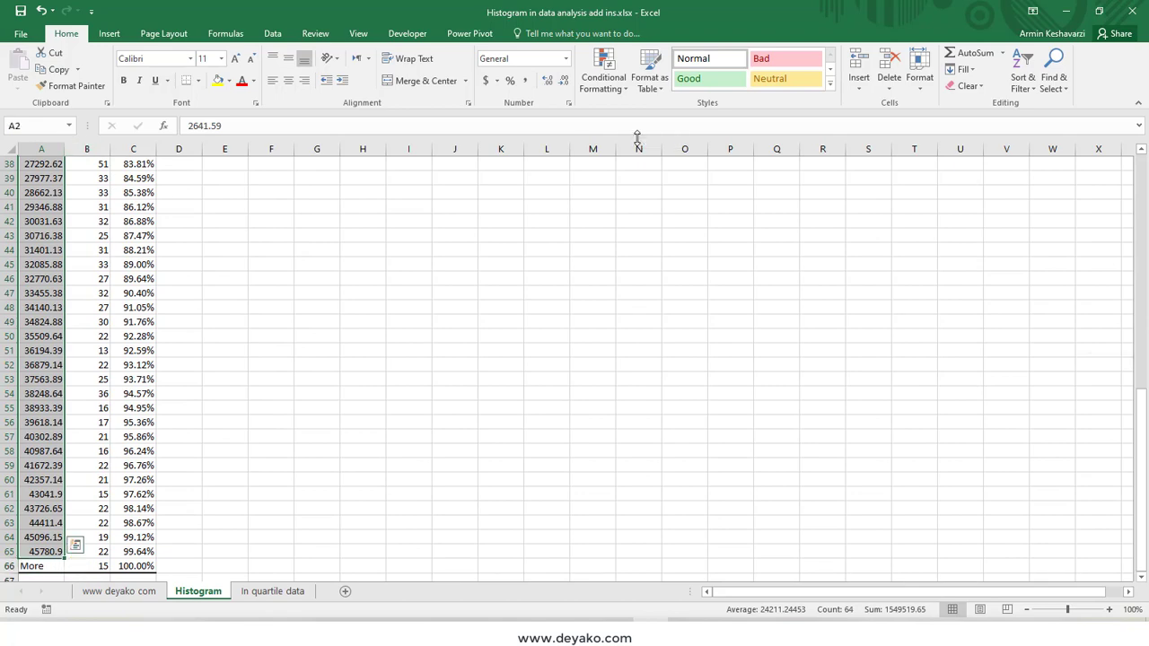
pyautogui.click(547, 80)
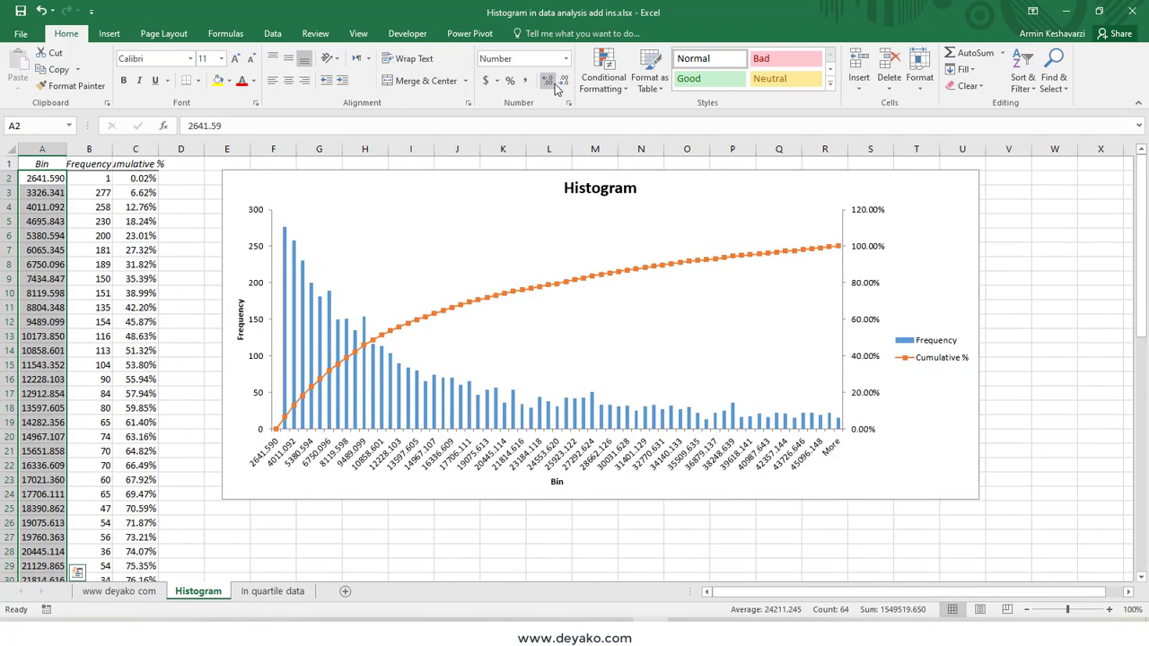
pyautogui.click(562, 82)
pyautogui.click(565, 84)
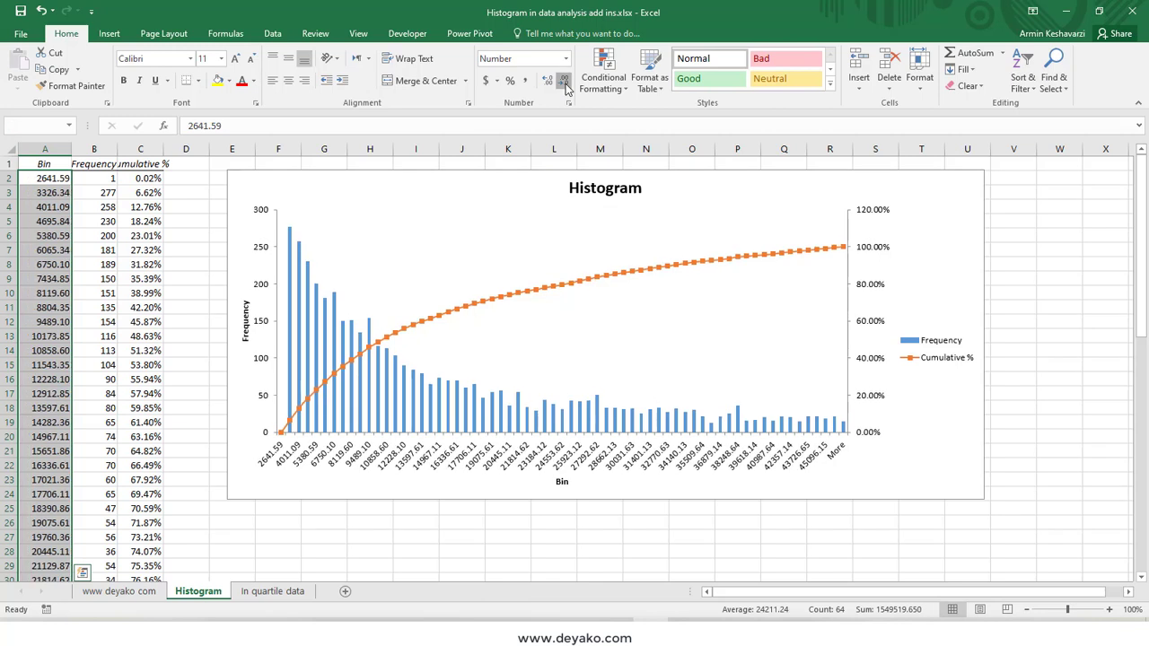
pyautogui.click(566, 83)
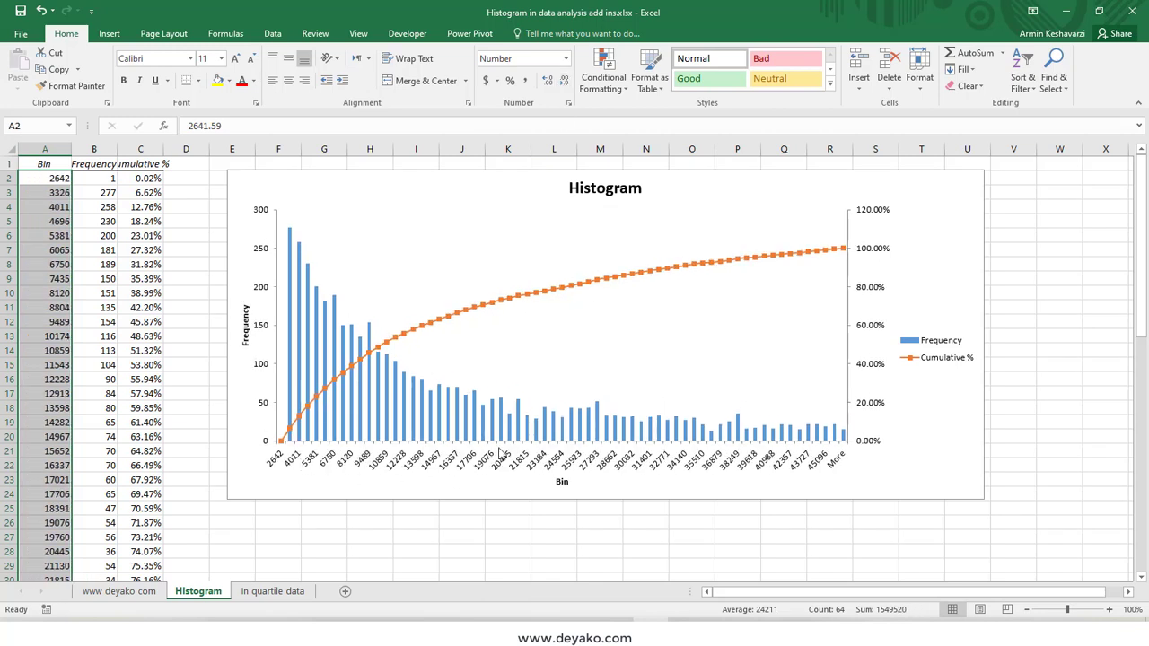
# Autofit the Frequency and Cumulative % columns and move the chart next to the table.
pyautogui.click(241, 490)
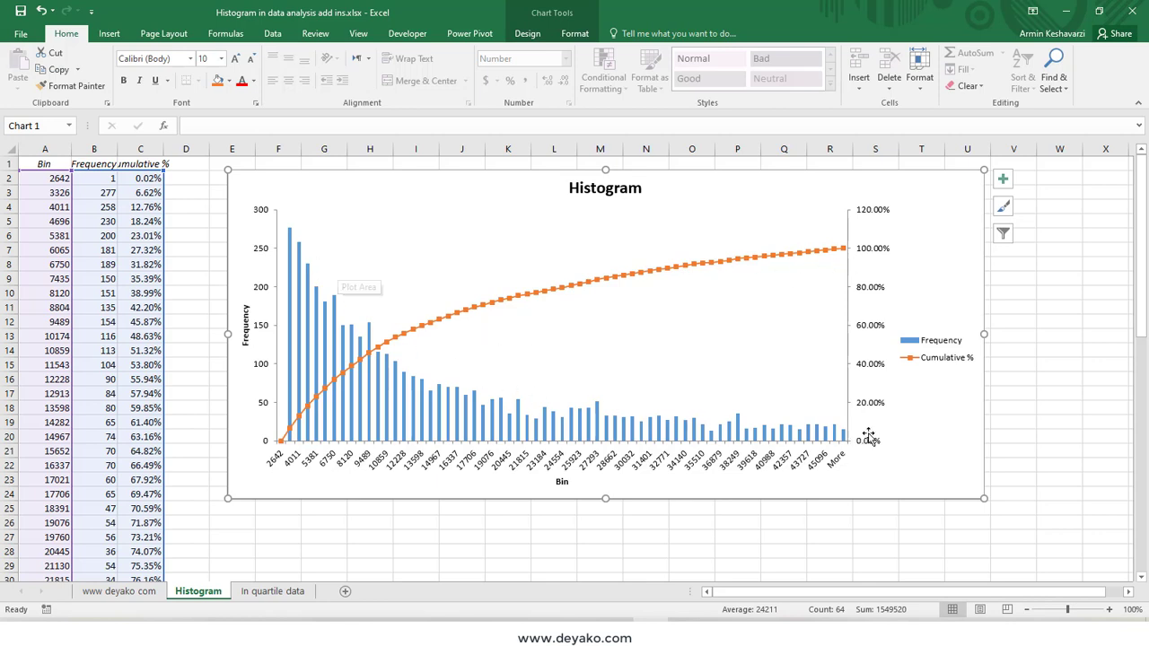
pyautogui.doubleClick(117, 149)
pyautogui.doubleClick(170, 150)
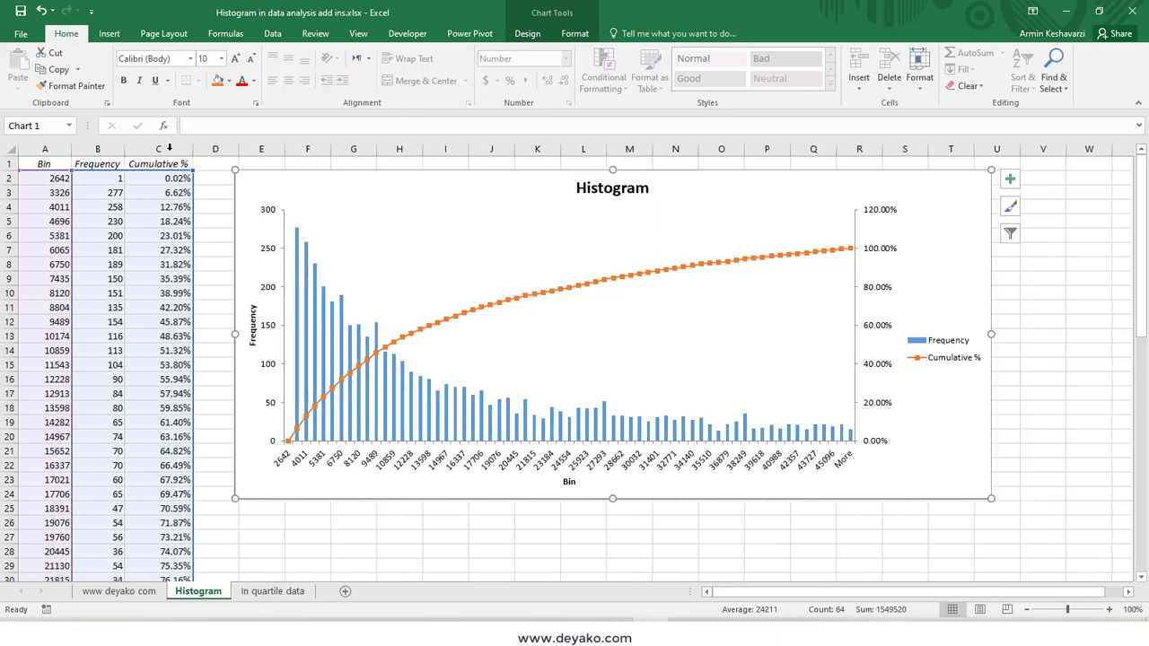
pyautogui.click(72, 193)
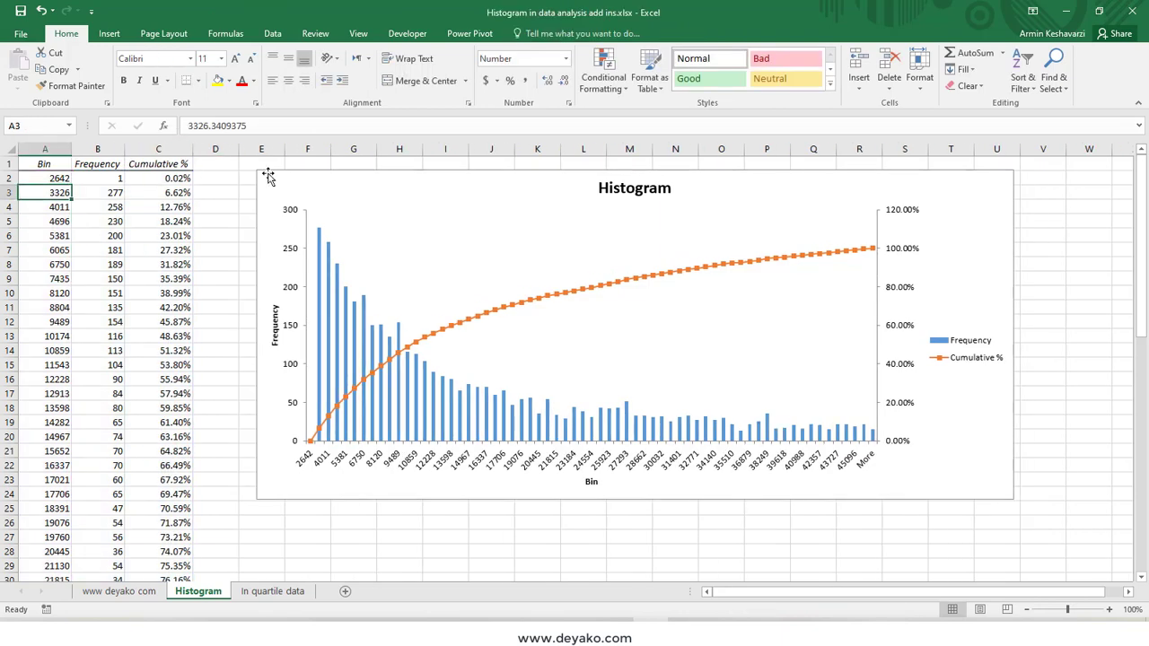
pyautogui.moveTo(267, 175); pyautogui.dragTo(215, 171)
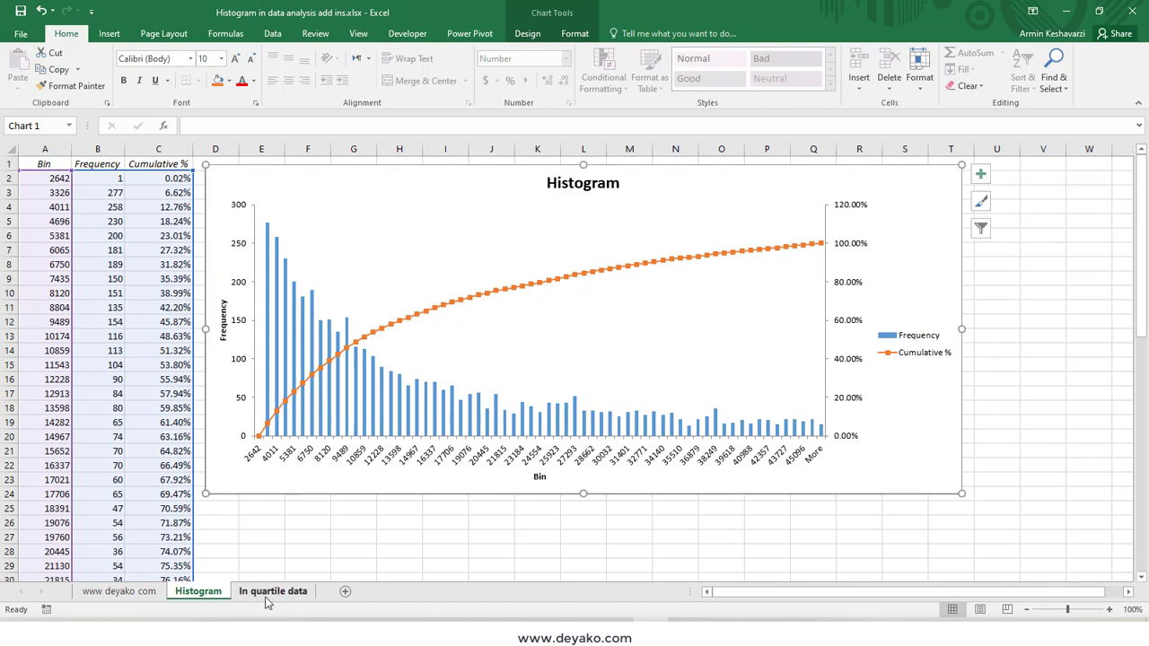
pyautogui.click(129, 377)
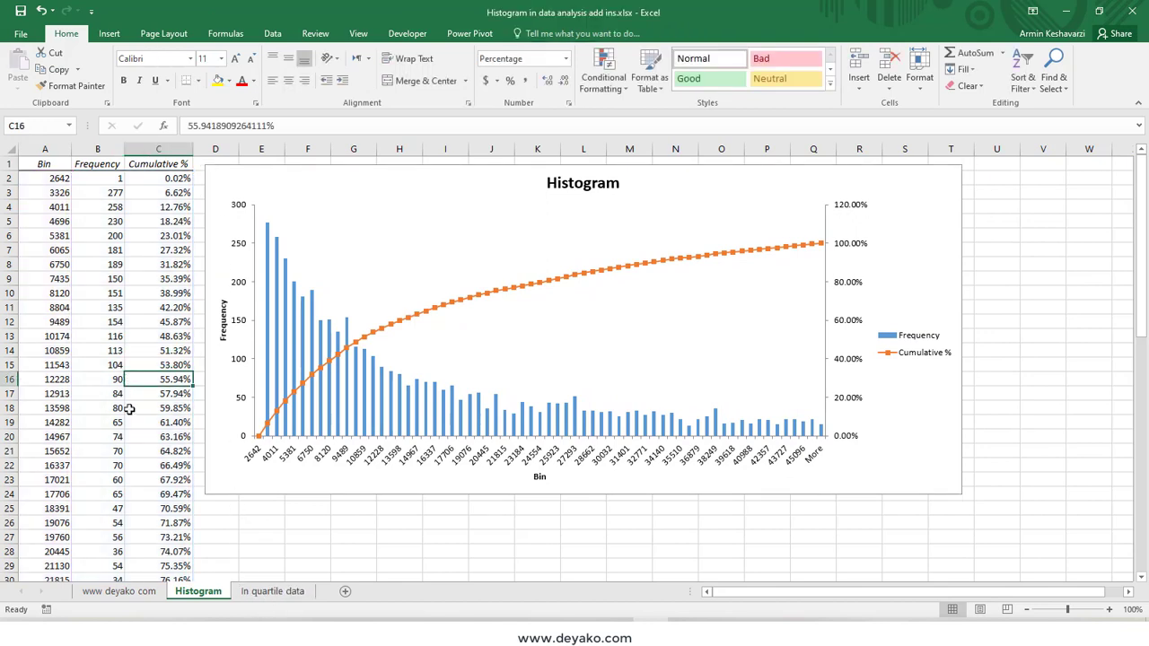
pyautogui.click(278, 593)
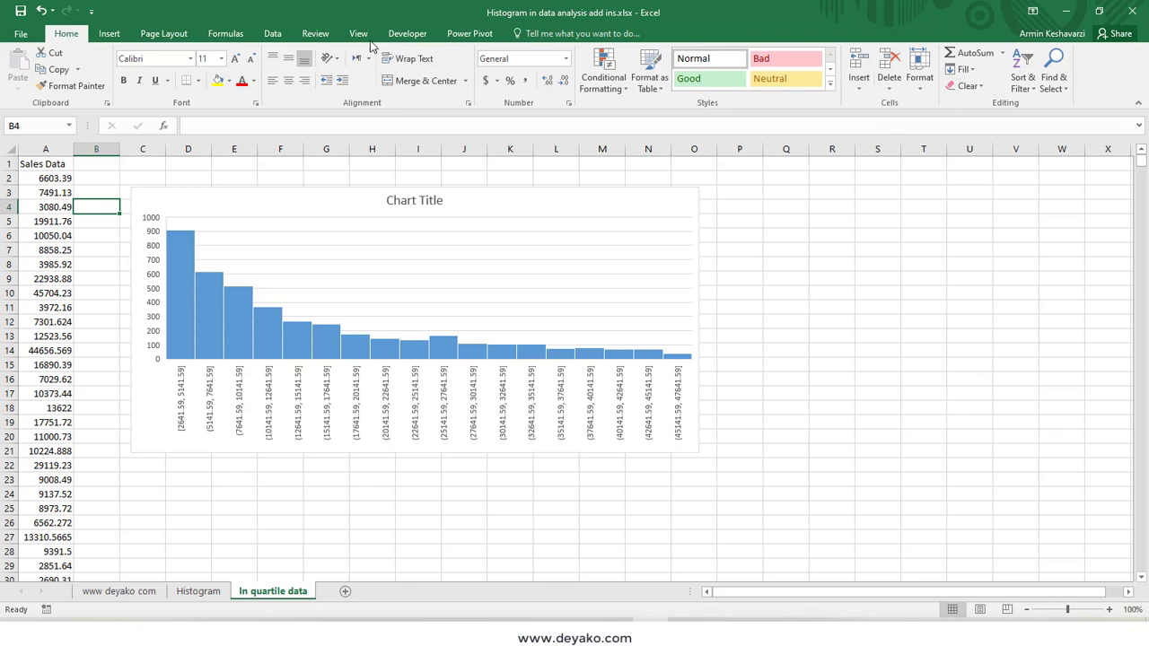
# Rerun the Histogram tool on $A$2:$A$4200 into a new 'Pareto' sheet with Pareto sorting enabled.
pyautogui.click(272, 33)
pyautogui.click(1037, 69)
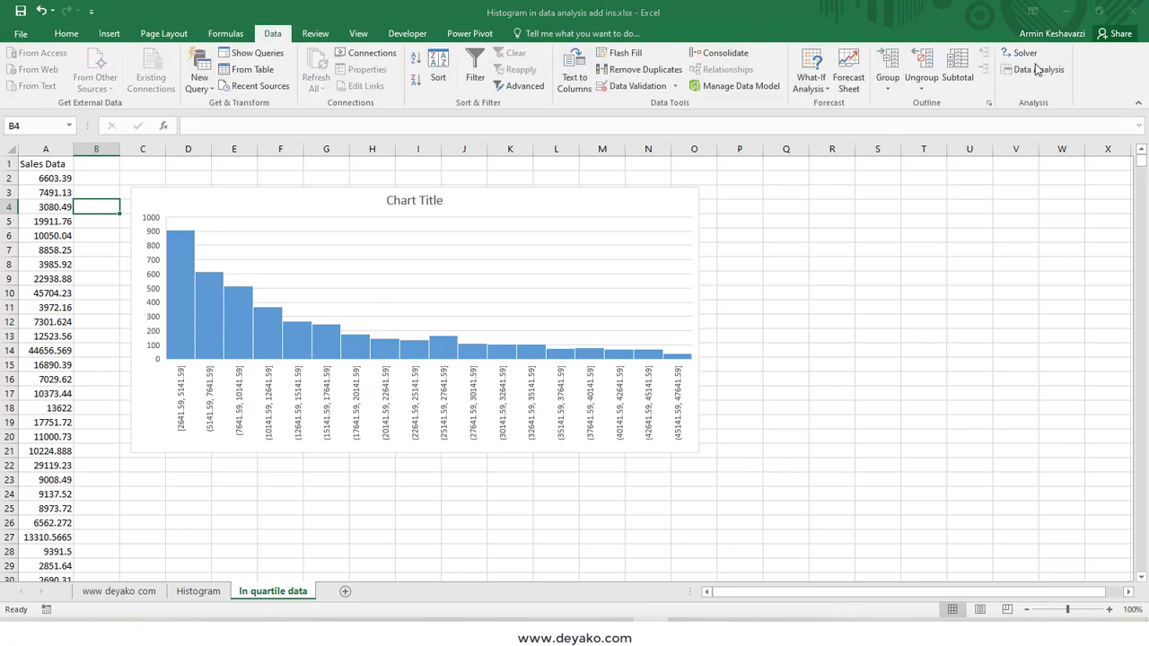
pyautogui.click(567, 309)
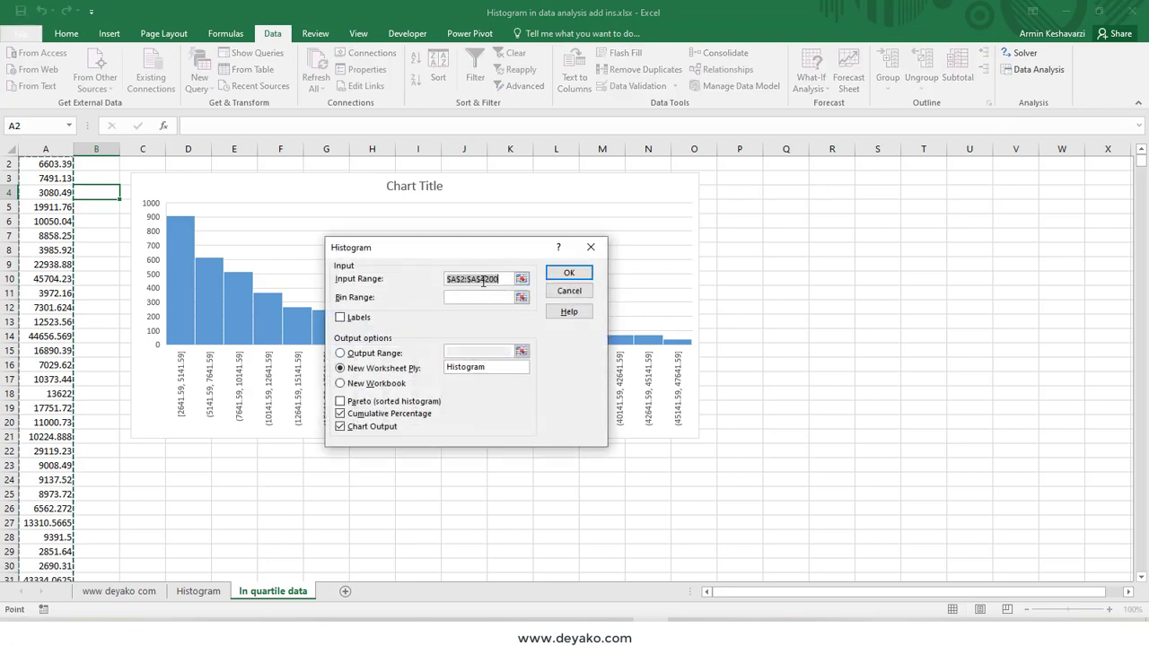
pyautogui.click(485, 367)
pyautogui.write('Pareto')
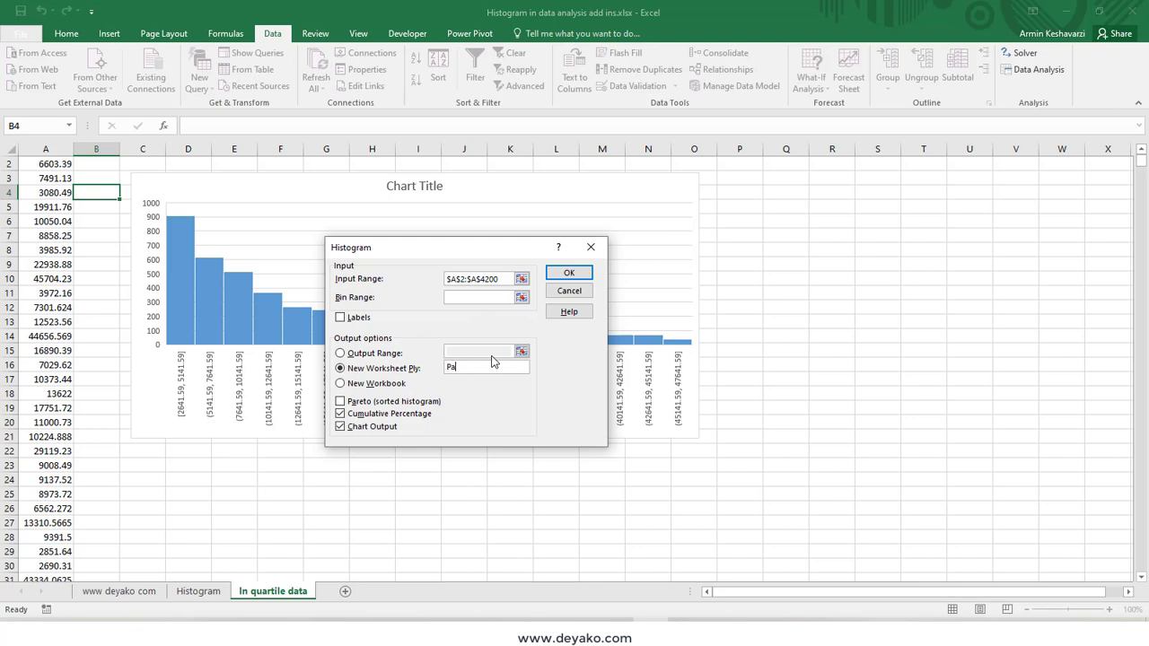
pyautogui.click(350, 406)
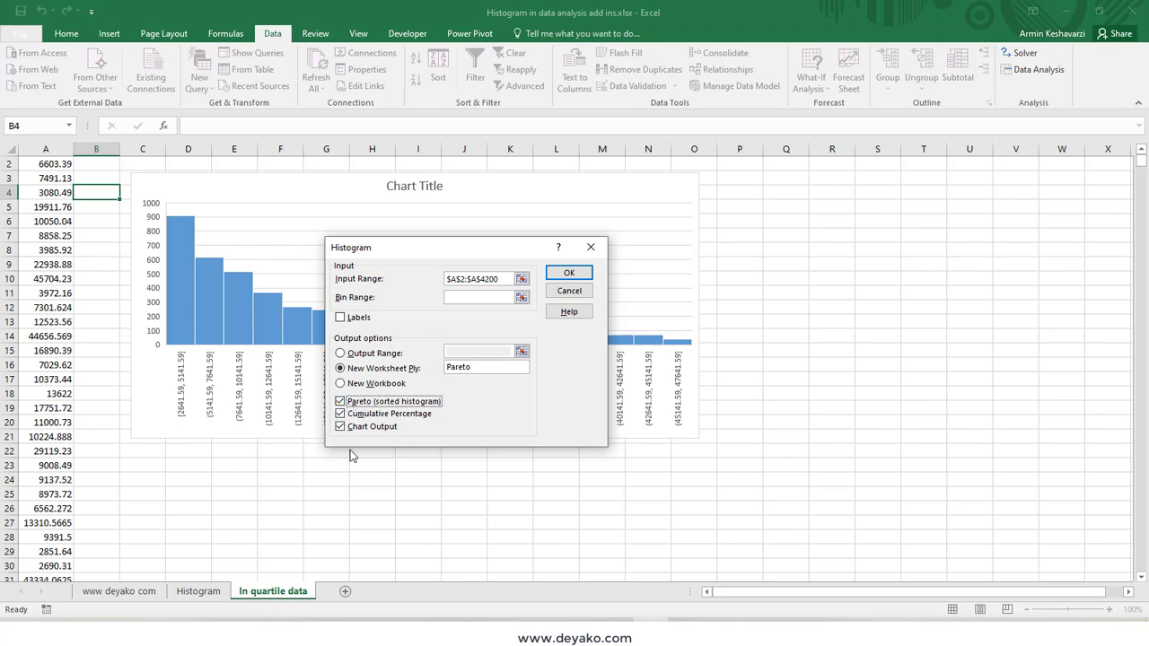
pyautogui.click(567, 273)
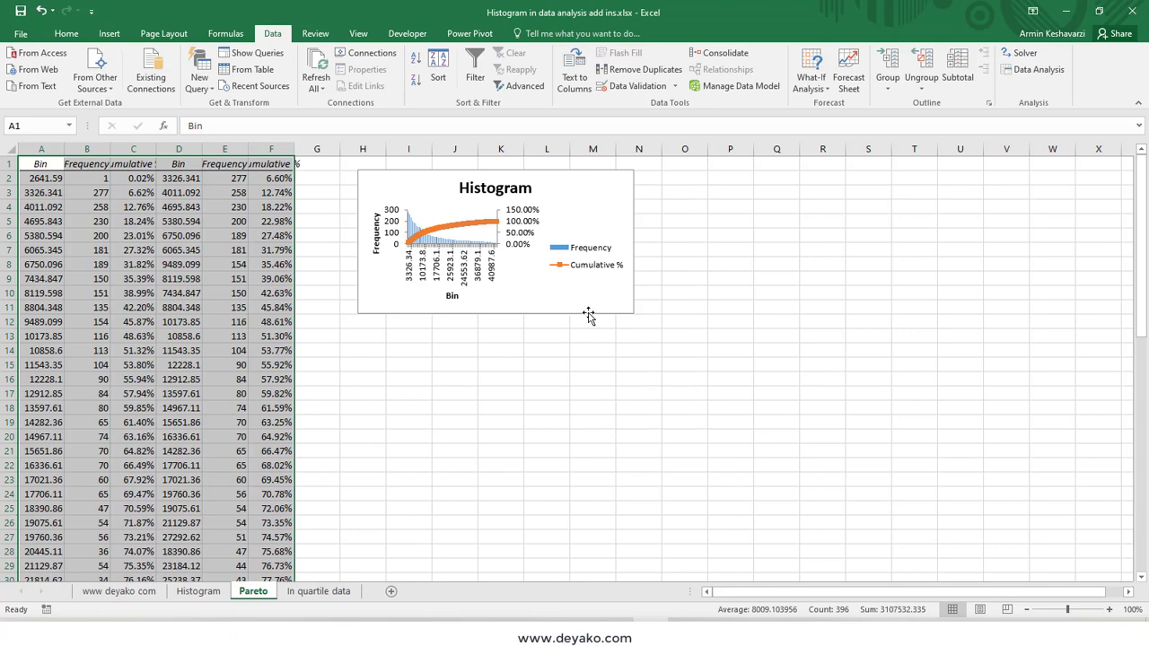
# Enlarge the Pareto chart and autofit the Frequency and Cumulative % columns.
pyautogui.click(631, 311)
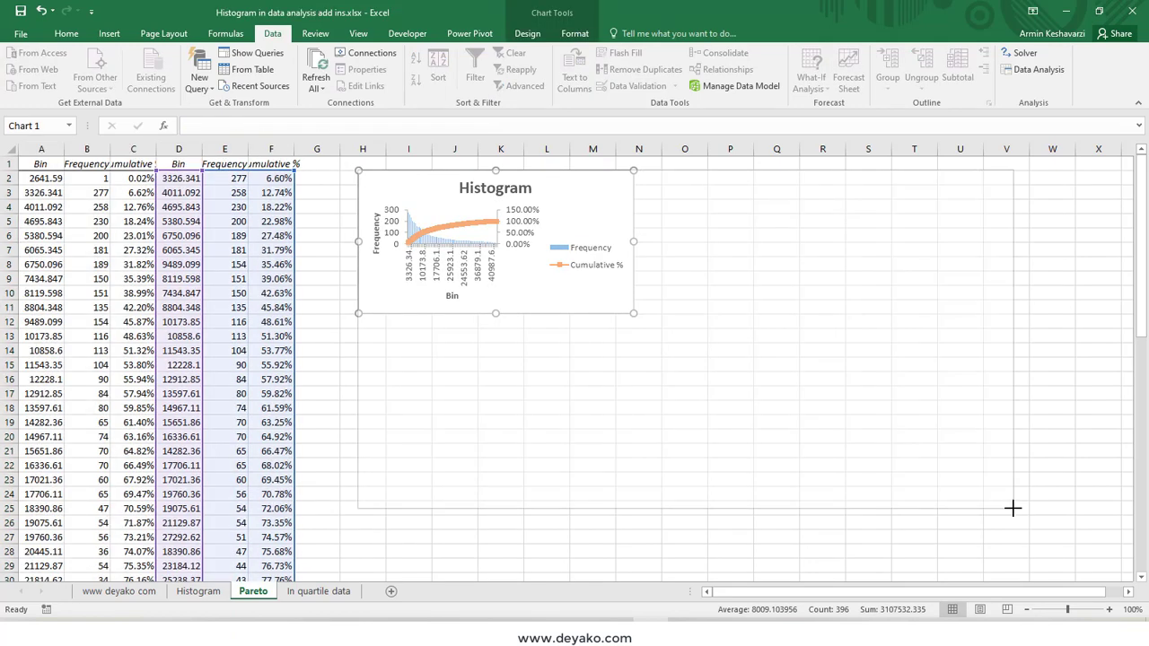
pyautogui.moveTo(633, 317); pyautogui.dragTo(1012, 508)
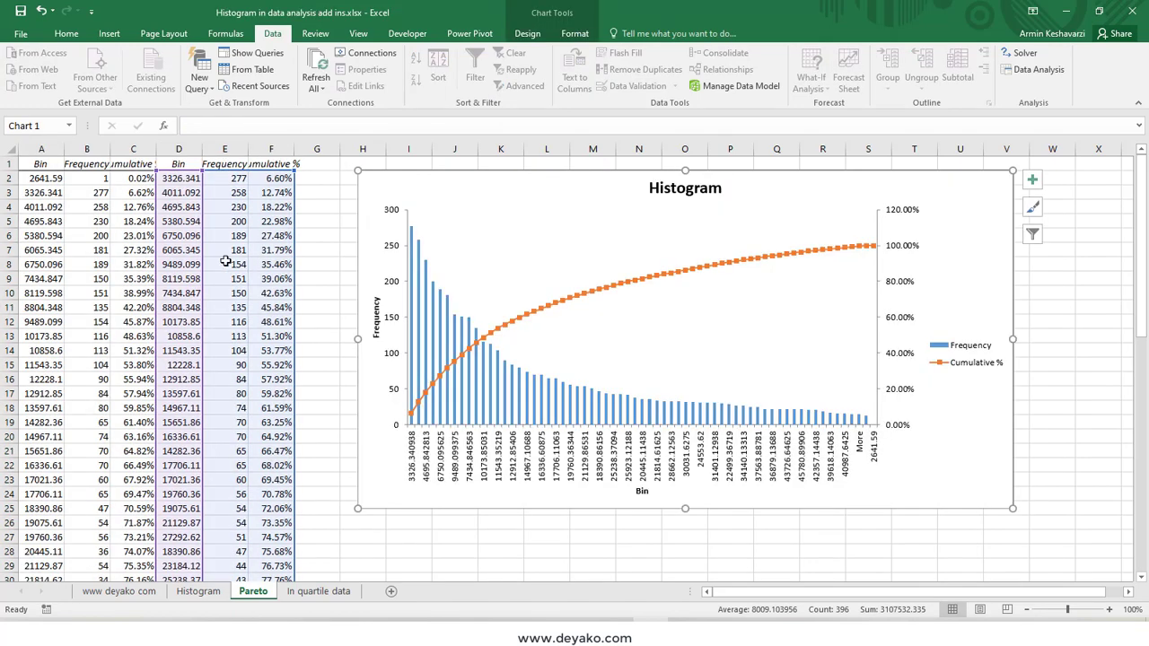
pyautogui.doubleClick(159, 146)
pyautogui.doubleClick(109, 148)
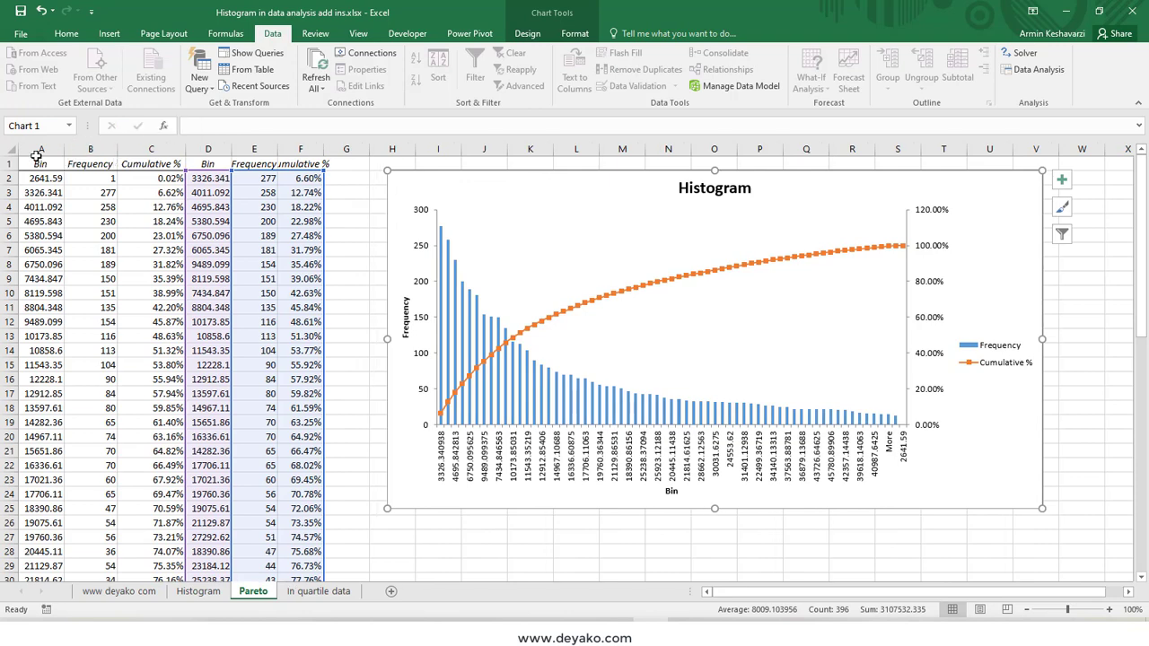
pyautogui.moveTo(36, 149); pyautogui.dragTo(150, 149)
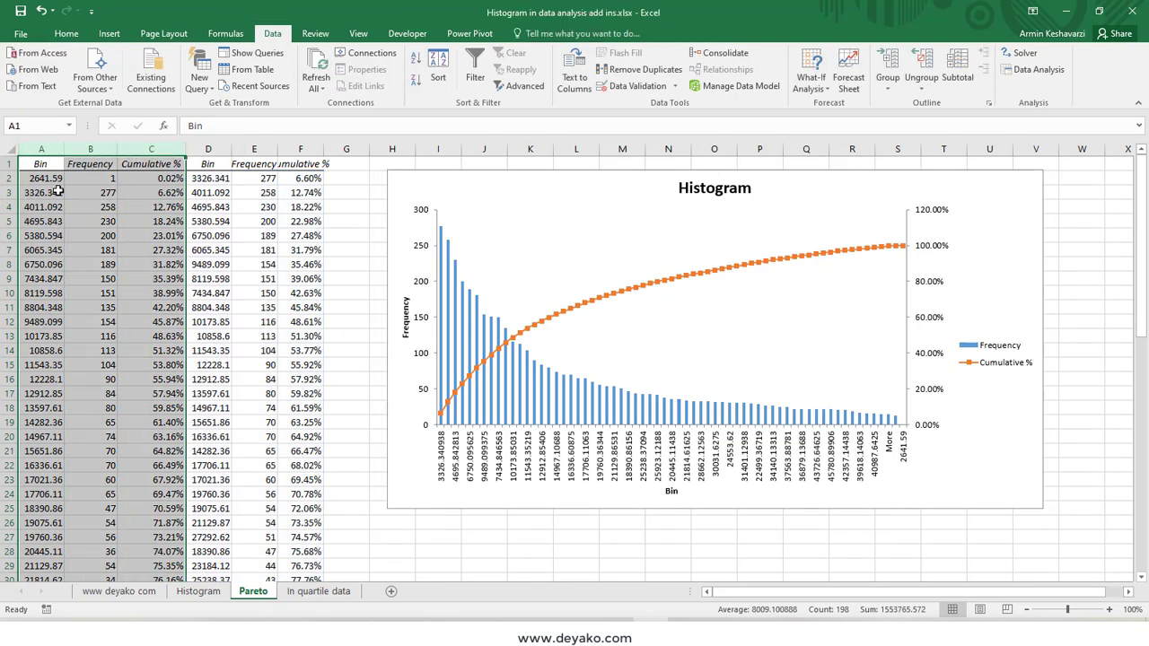
pyautogui.click(89, 175)
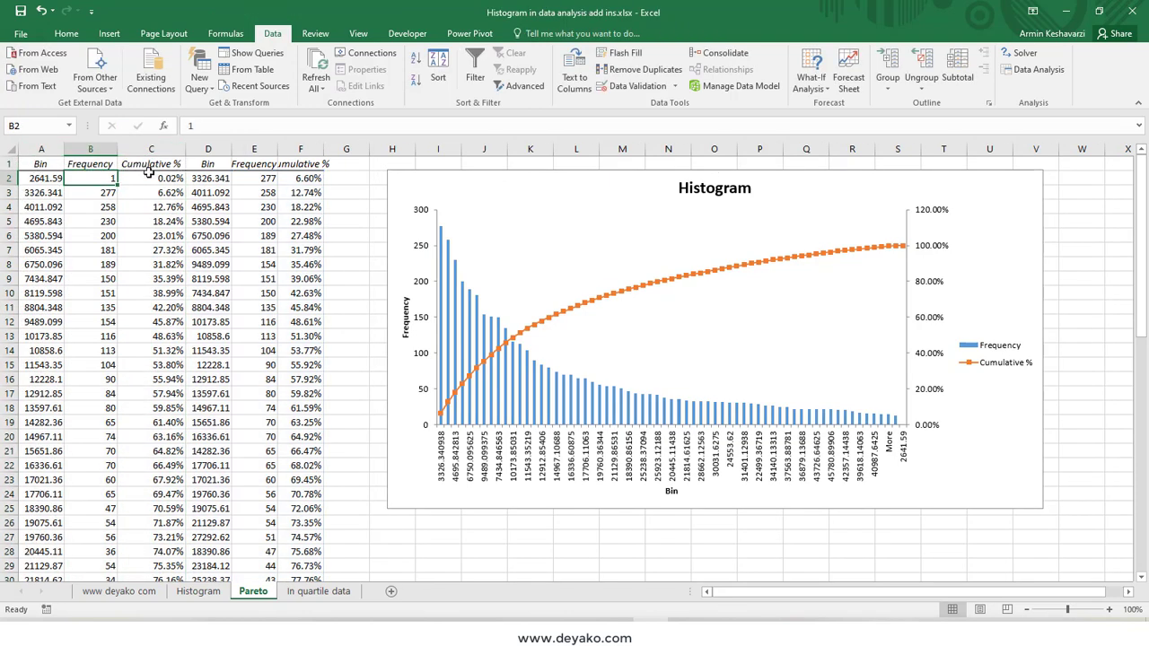
pyautogui.click(149, 176)
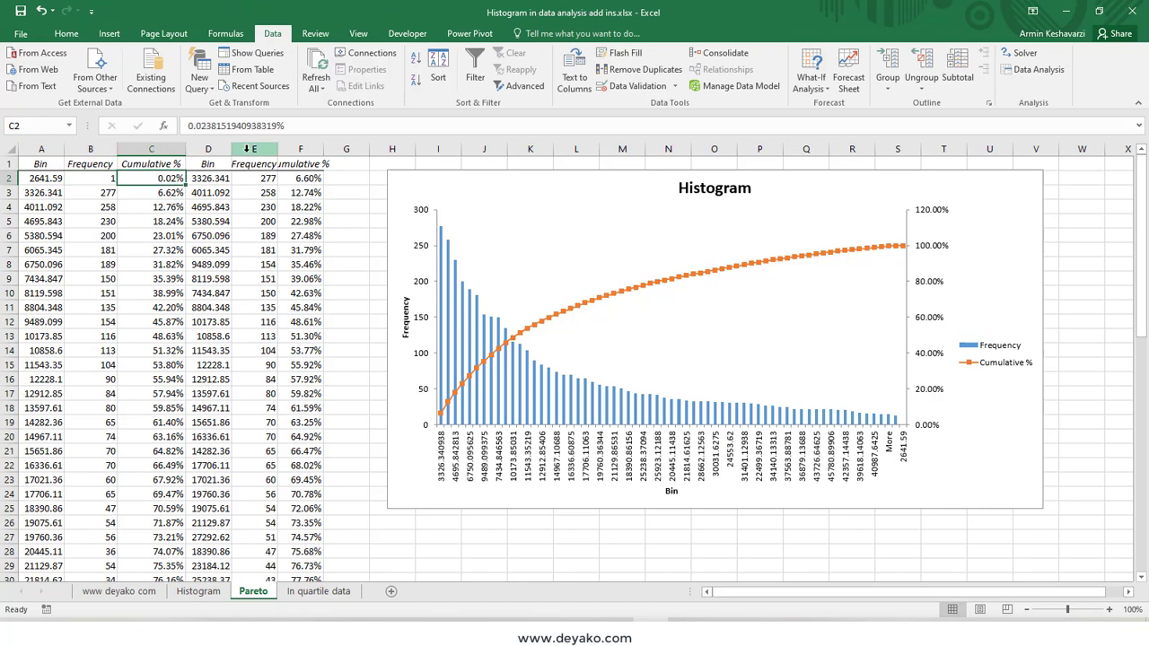
# Autofit the sorted Frequency and second Cumulative % columns, then enlarge the chart further.
pyautogui.doubleClick(278, 149)
pyautogui.click(206, 176)
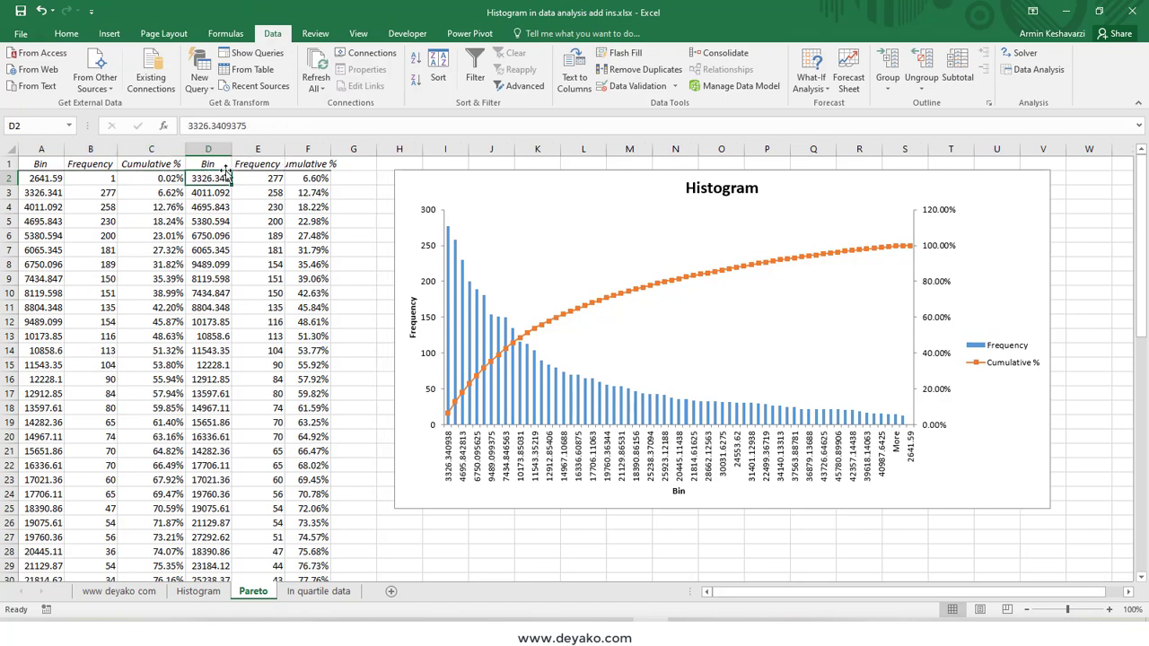
pyautogui.click(255, 182)
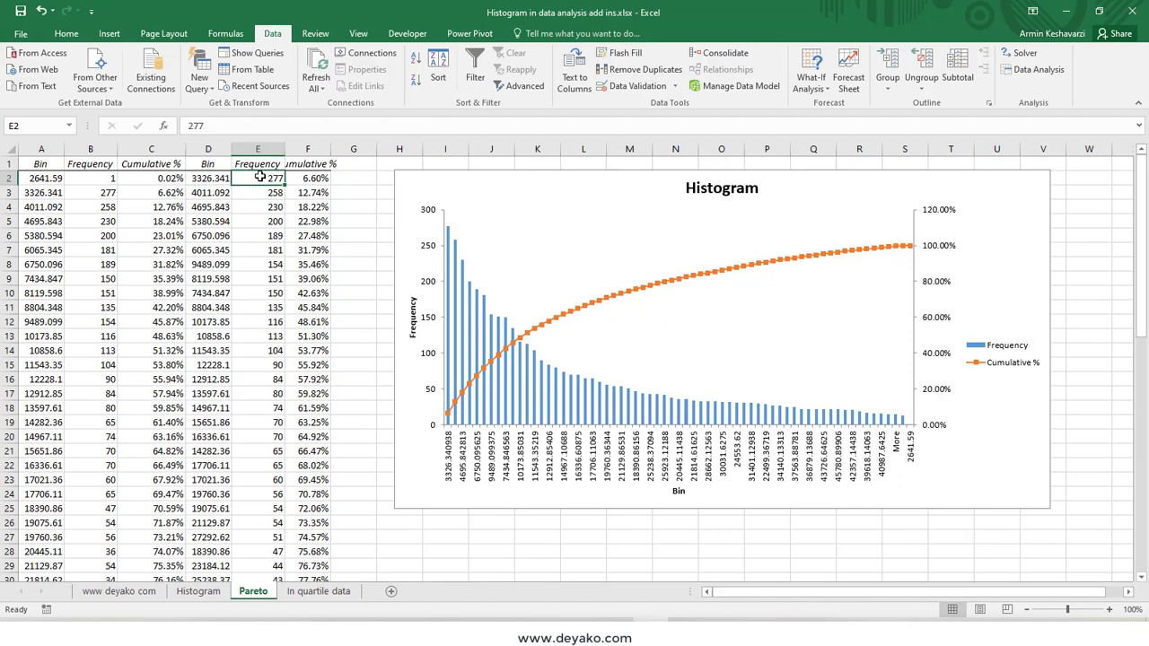
pyautogui.moveTo(260, 177); pyautogui.dragTo(266, 324)
pyautogui.click(310, 179)
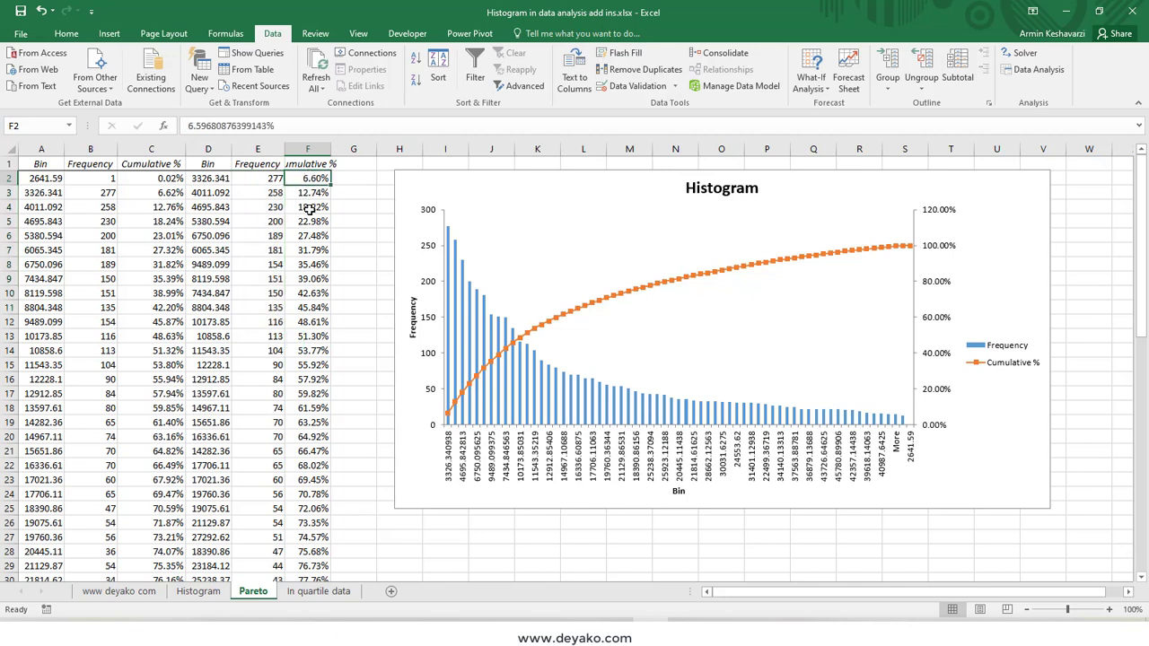
pyautogui.doubleClick(330, 149)
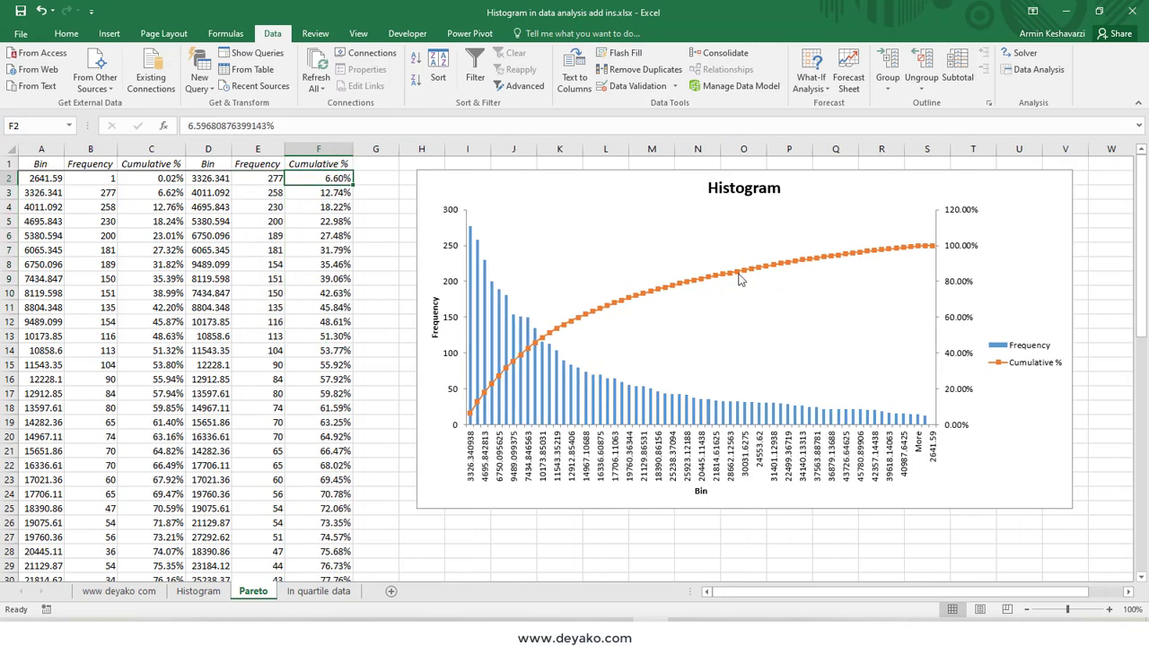
pyautogui.click(485, 496)
pyautogui.moveTo(418, 509); pyautogui.dragTo(358, 563)
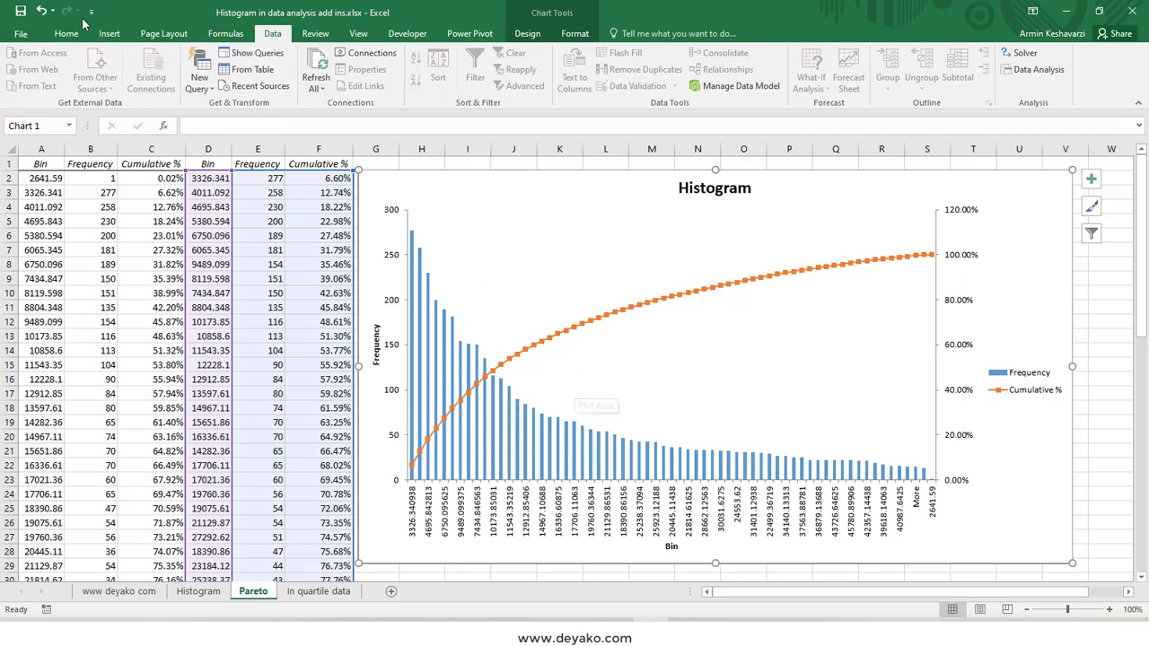
# Bring up the Insert shape options and select the whole Pareto chart.
pyautogui.click(111, 33)
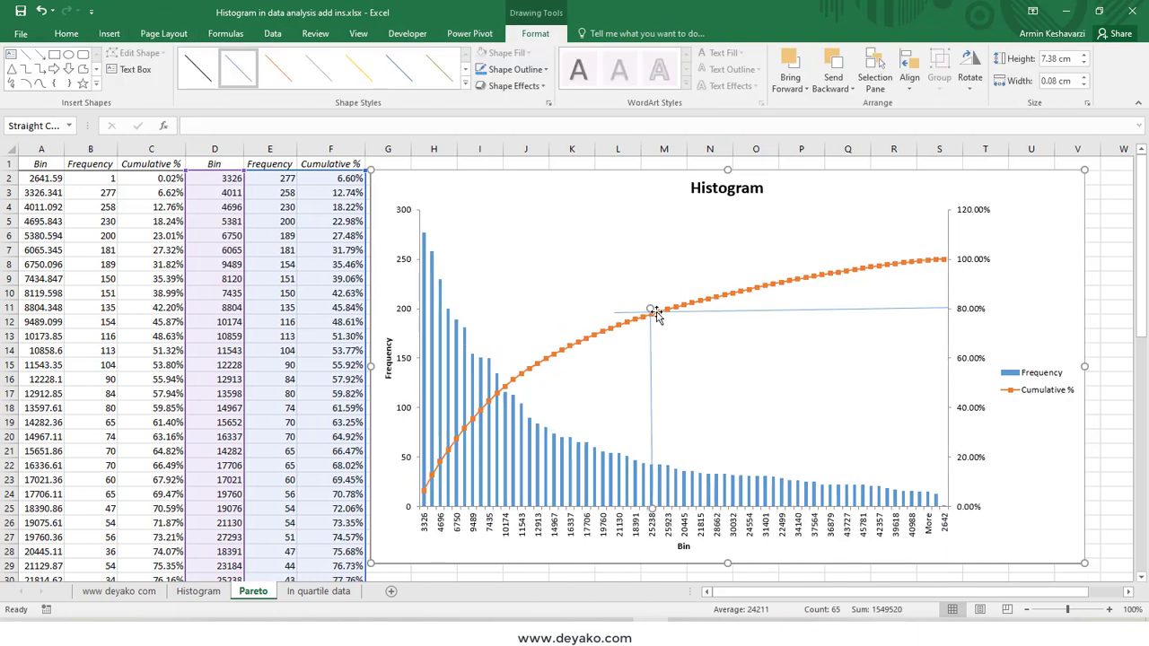
pyautogui.moveTo(656, 316)
pyautogui.moveTo(650, 482)
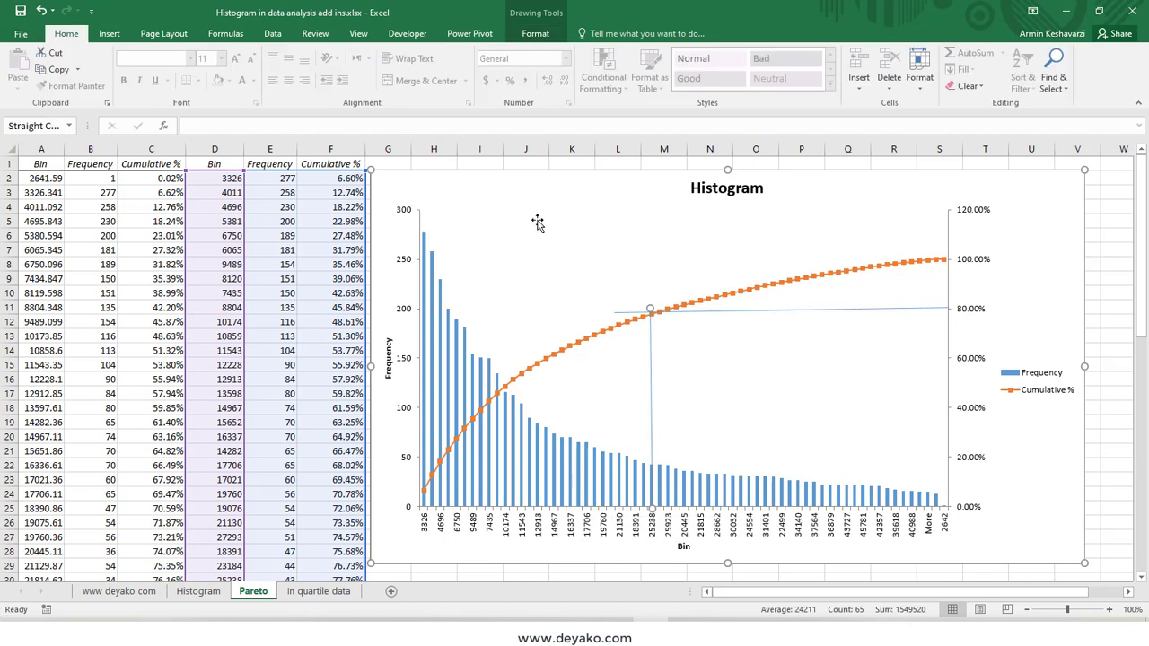
pyautogui.click(869, 200)
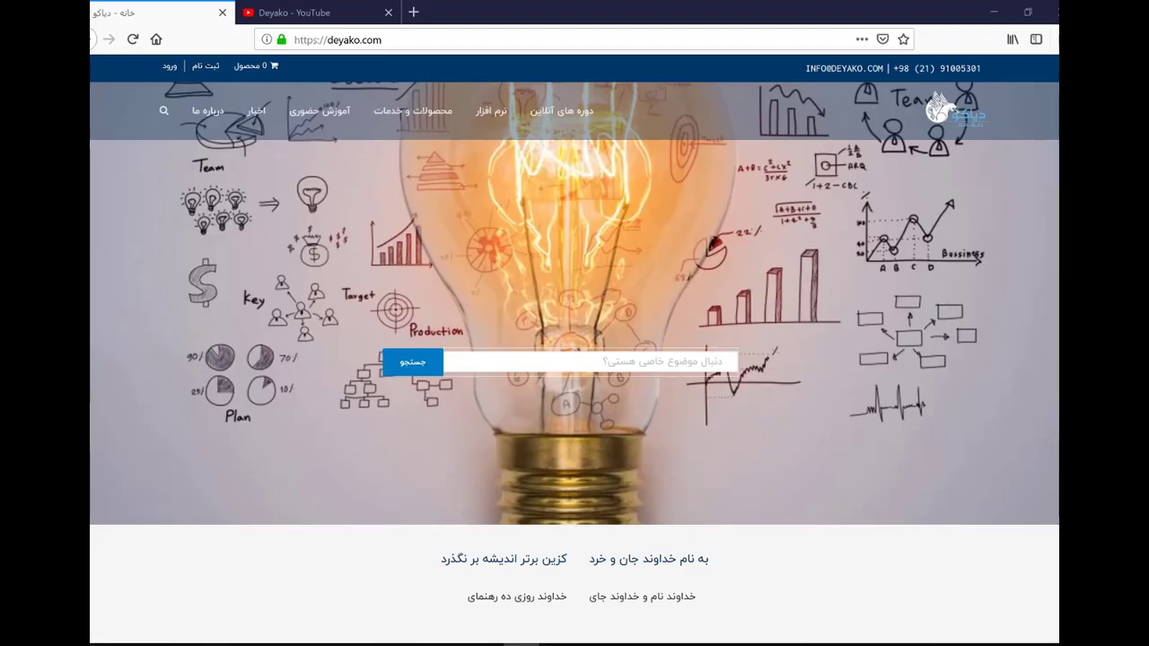
# Switch the browser to the Deyako YouTube channel tab.
pyautogui.click(325, 14)
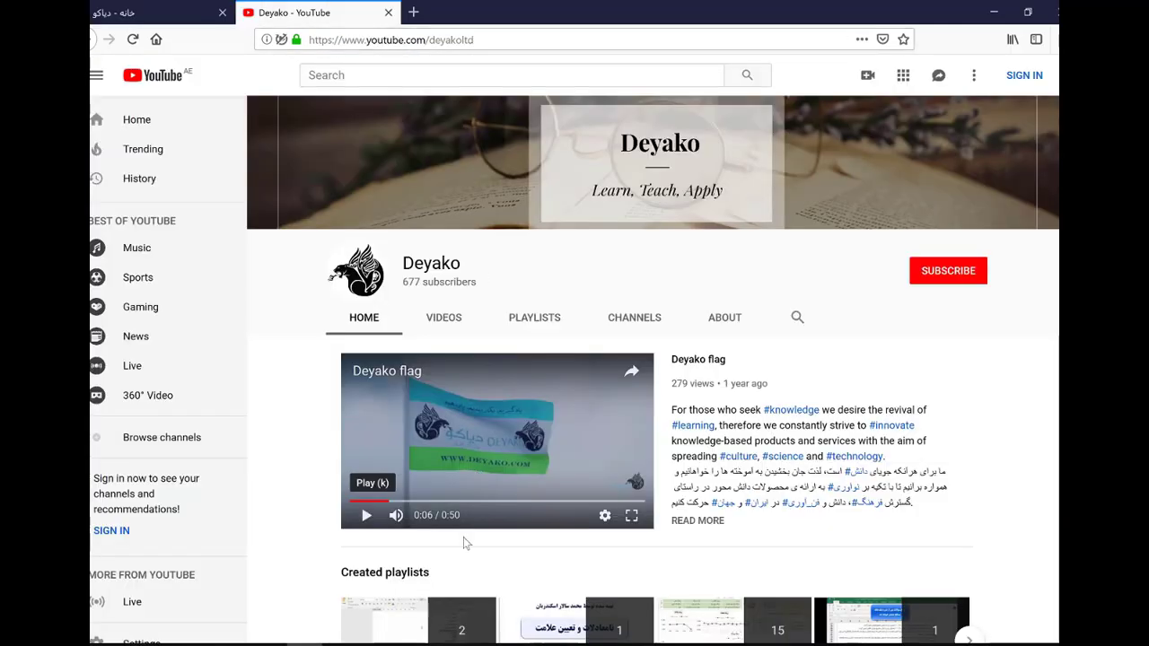